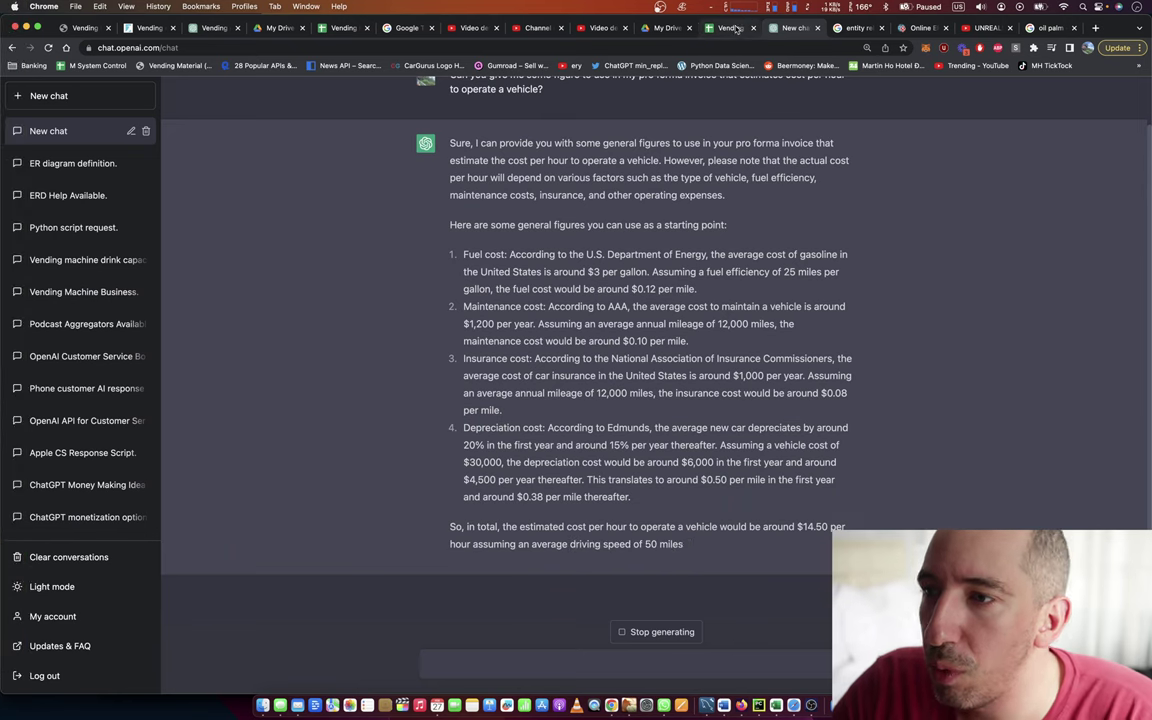
# Switch to the vending machine spreadsheet and review the employee name, role, monthly hours, hourly rate and service-time entries on the Employee sheet
pyautogui.click(733, 28)
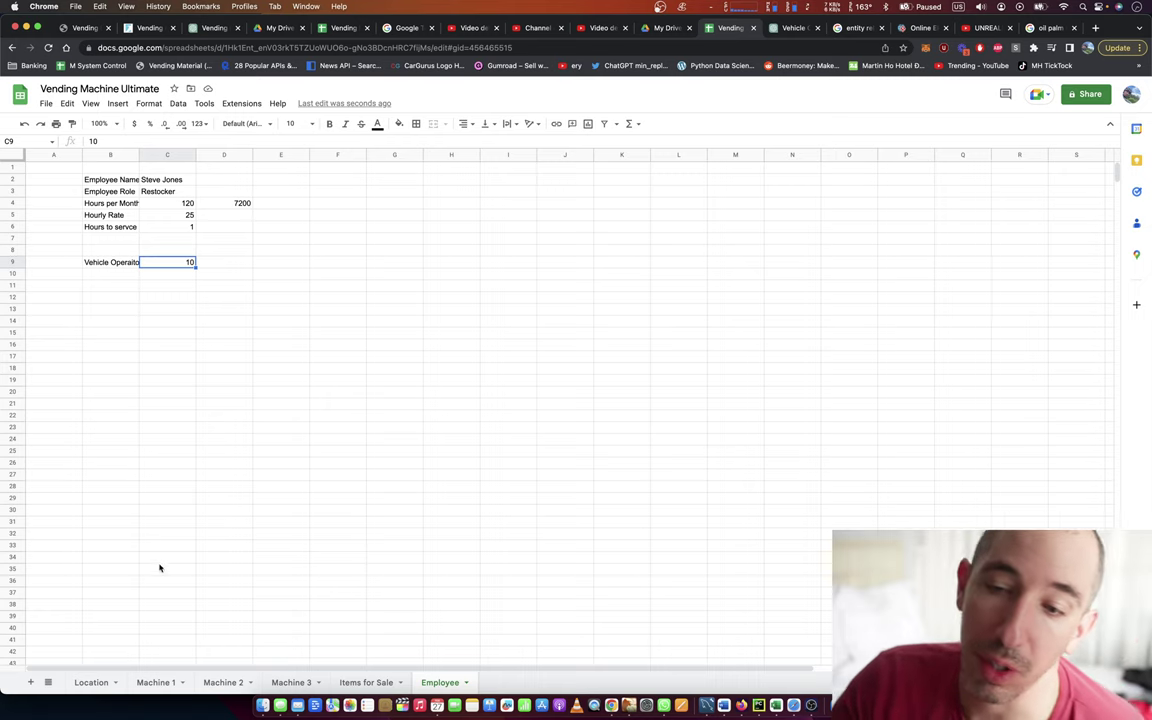
pyautogui.click(810, 695)
pyautogui.click(455, 531)
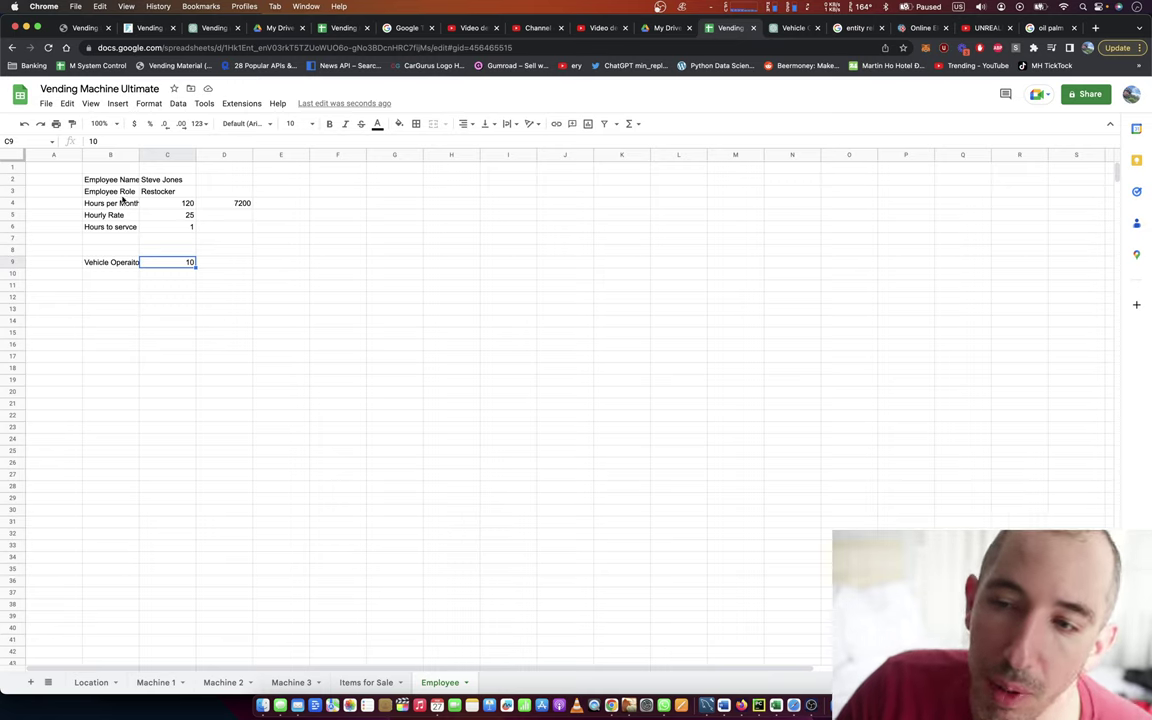
pyautogui.moveTo(115, 180); pyautogui.dragTo(108, 258)
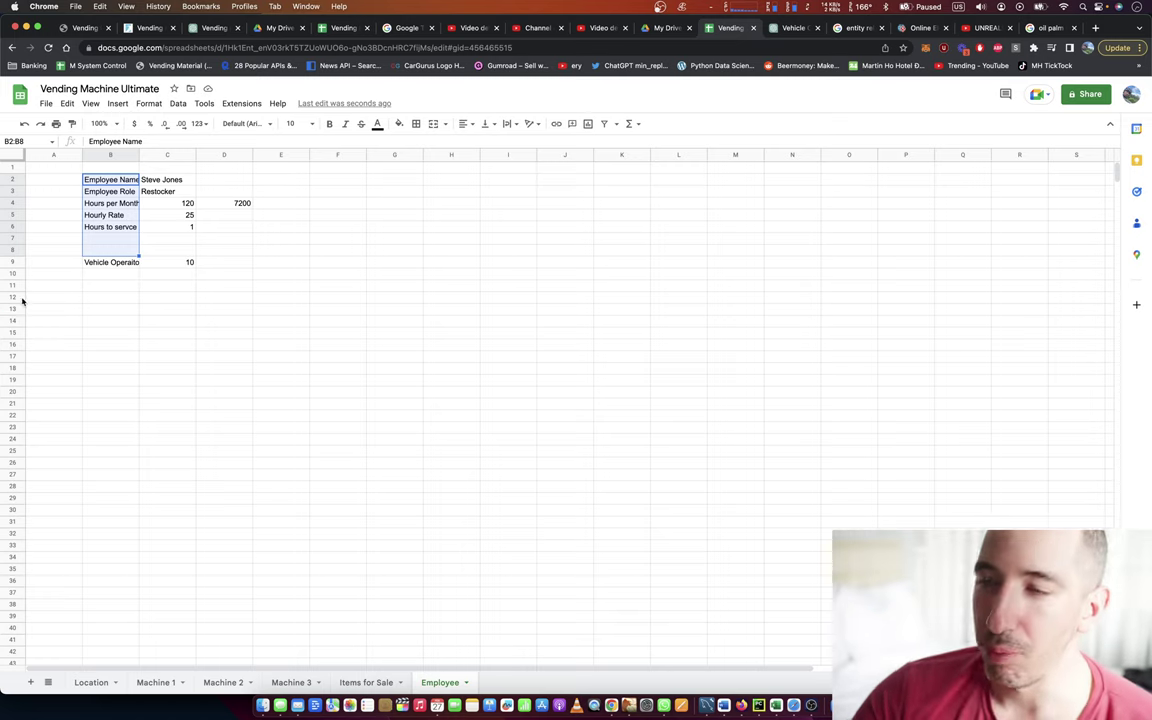
pyautogui.click(125, 179)
pyautogui.click(154, 179)
pyautogui.click(157, 191)
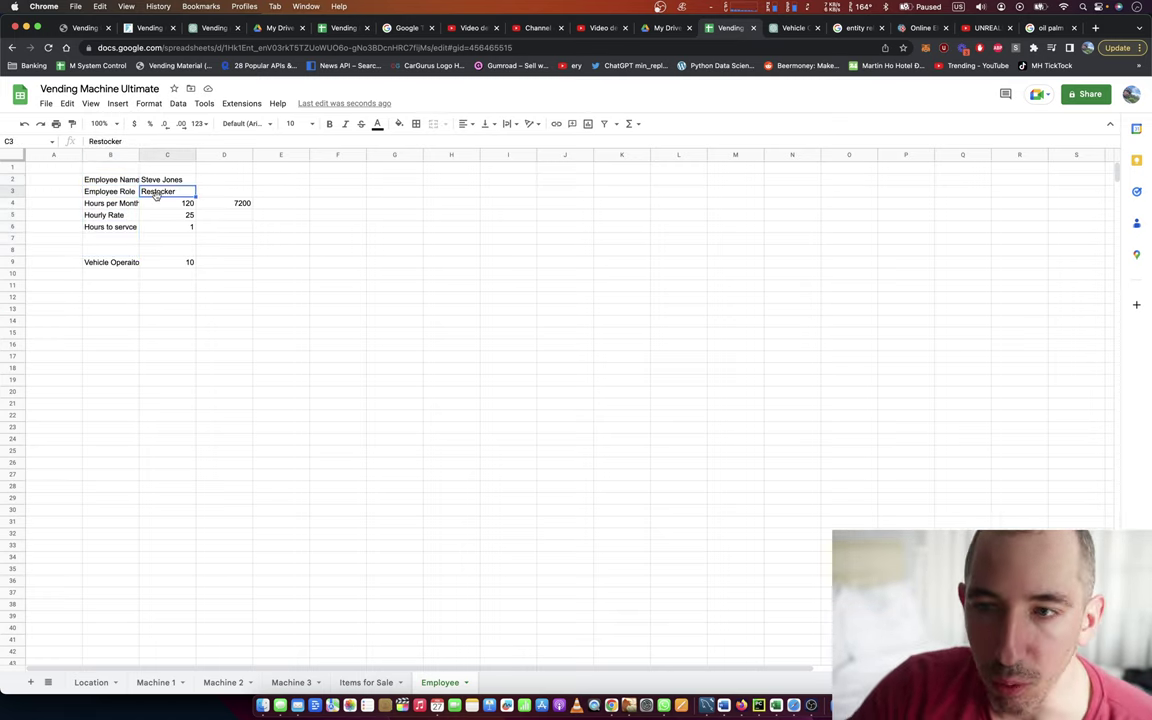
pyautogui.press('Down')
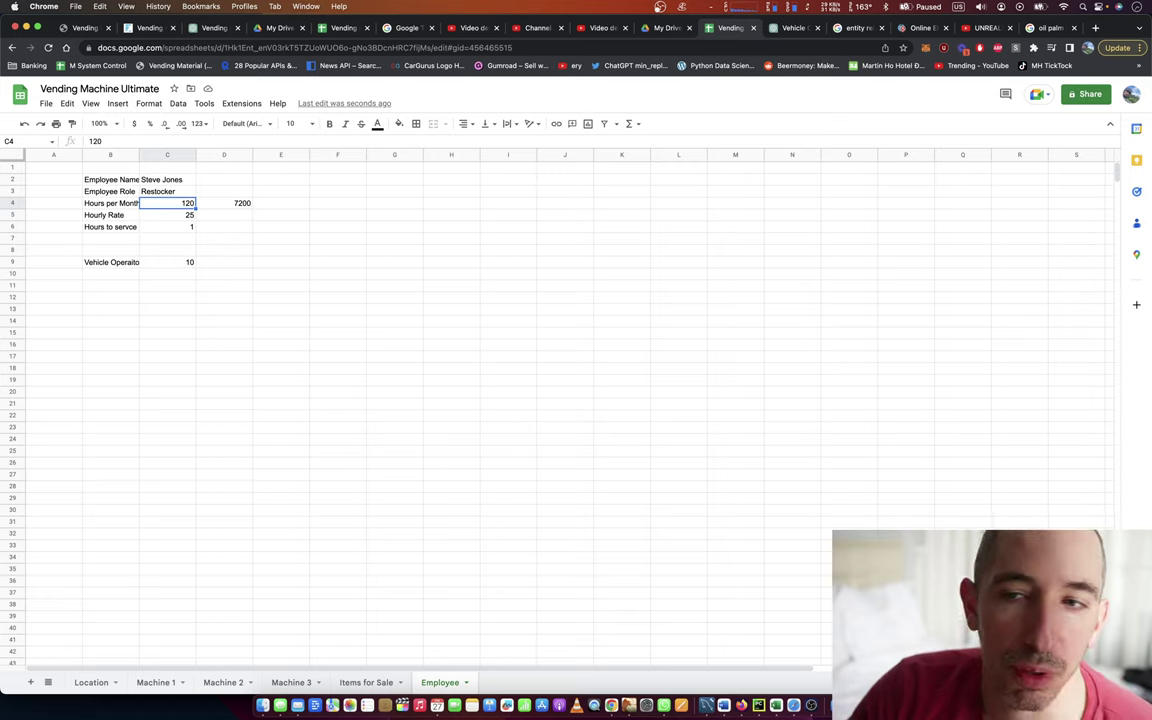
pyautogui.press('Down')
pyautogui.press('Down')
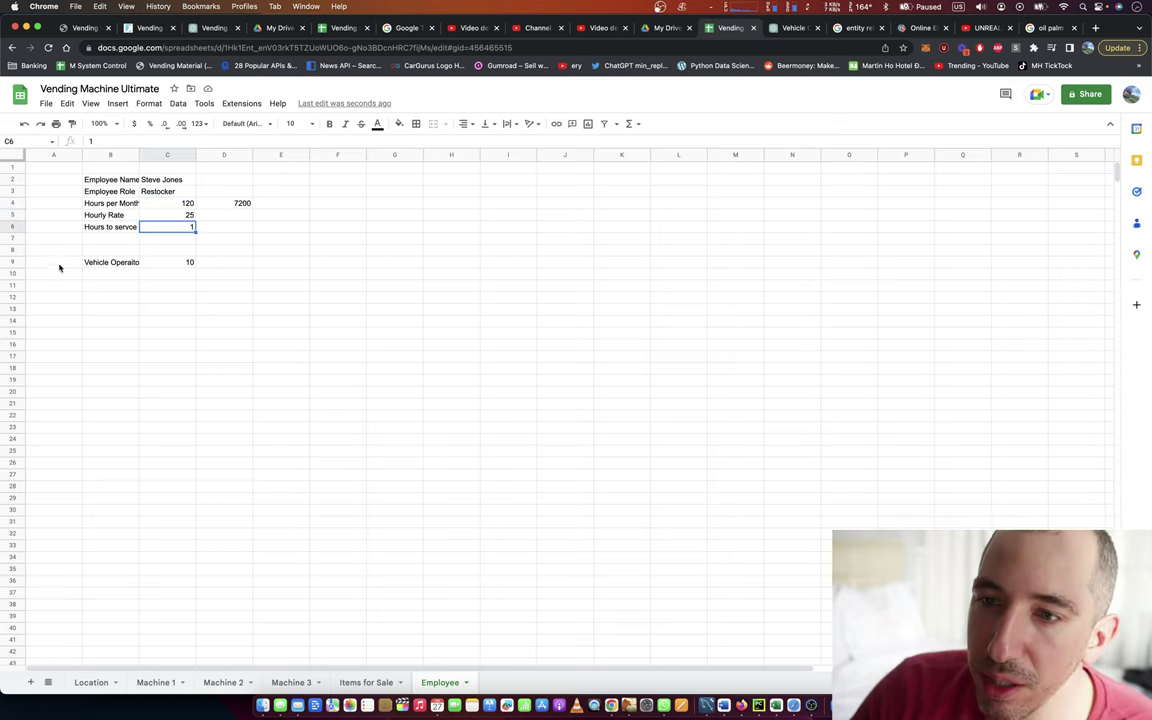
# Move the vehicle operational cost label and its value from row 9 up to B7:C7, directly below the service hours
pyautogui.press('Down')
pyautogui.moveTo(108, 262)
pyautogui.mouseDown()
pyautogui.moveTo(149, 268)
pyautogui.moveTo(167, 247)
pyautogui.moveTo(123, 244)
pyautogui.mouseUp()
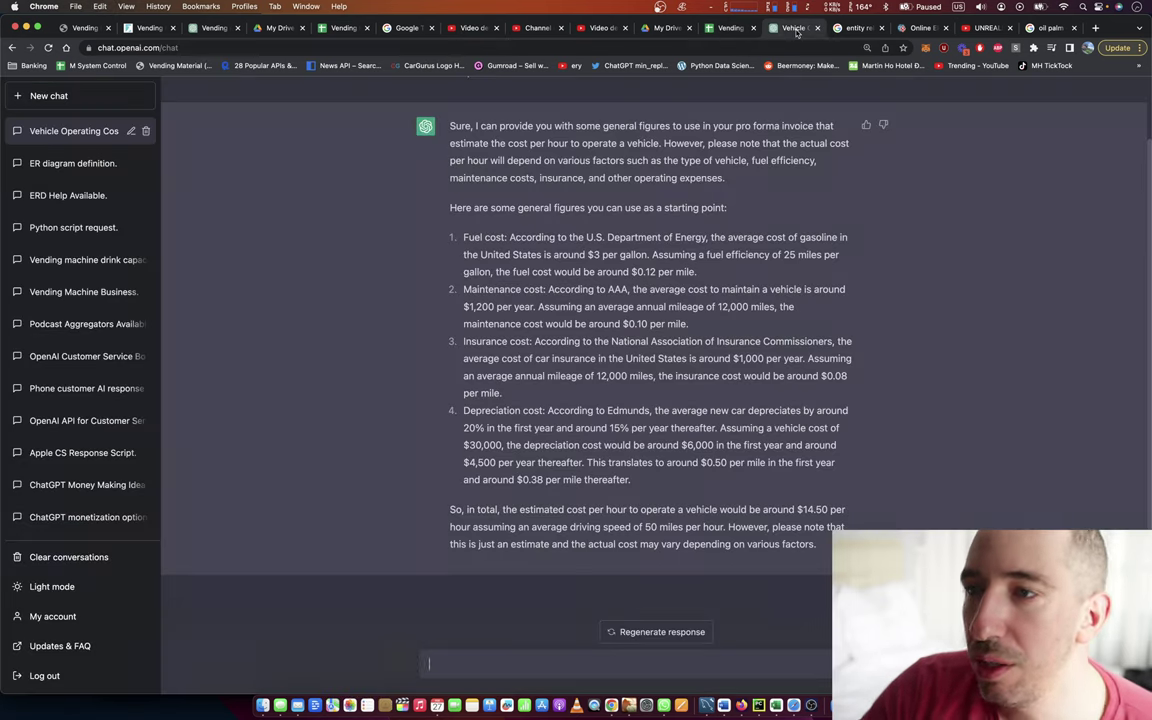
pyautogui.hotkey('ctrl', 'Tab')
pyautogui.click(703, 28)
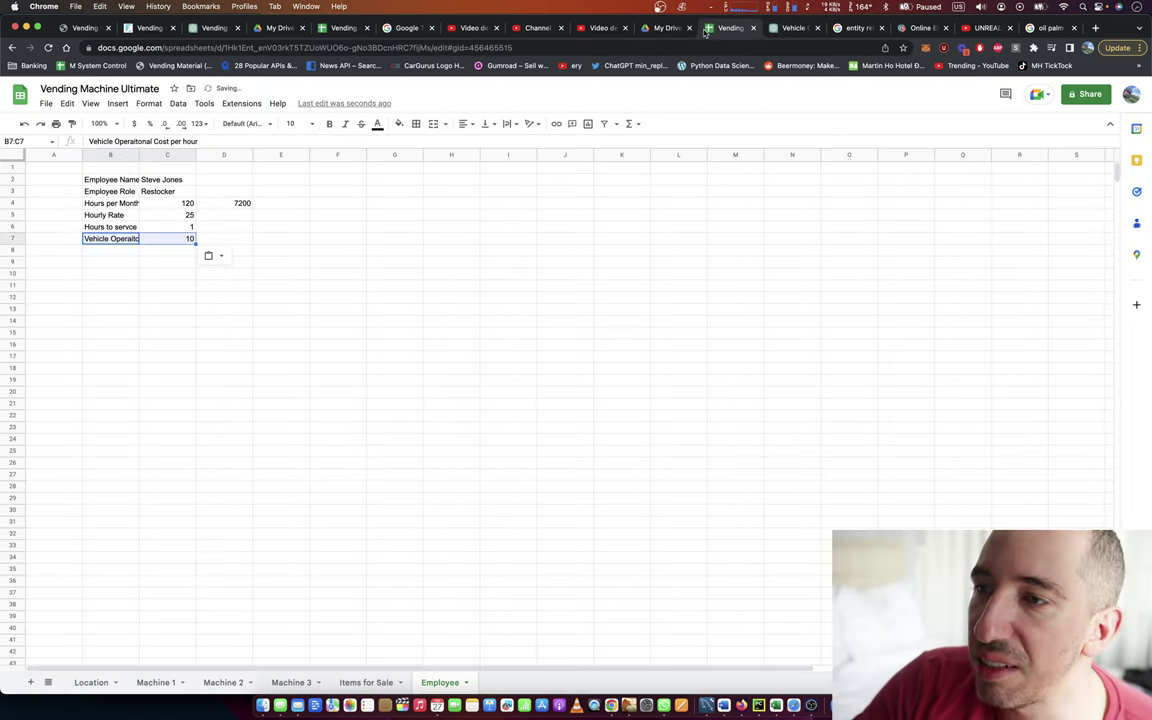
# Switch to ChatGPT and examine its answer on hourly vehicle operating cost, covering fuel, maintenance, insurance, depreciation and the total estimate
pyautogui.hotkey('ctrl', 'Tab')
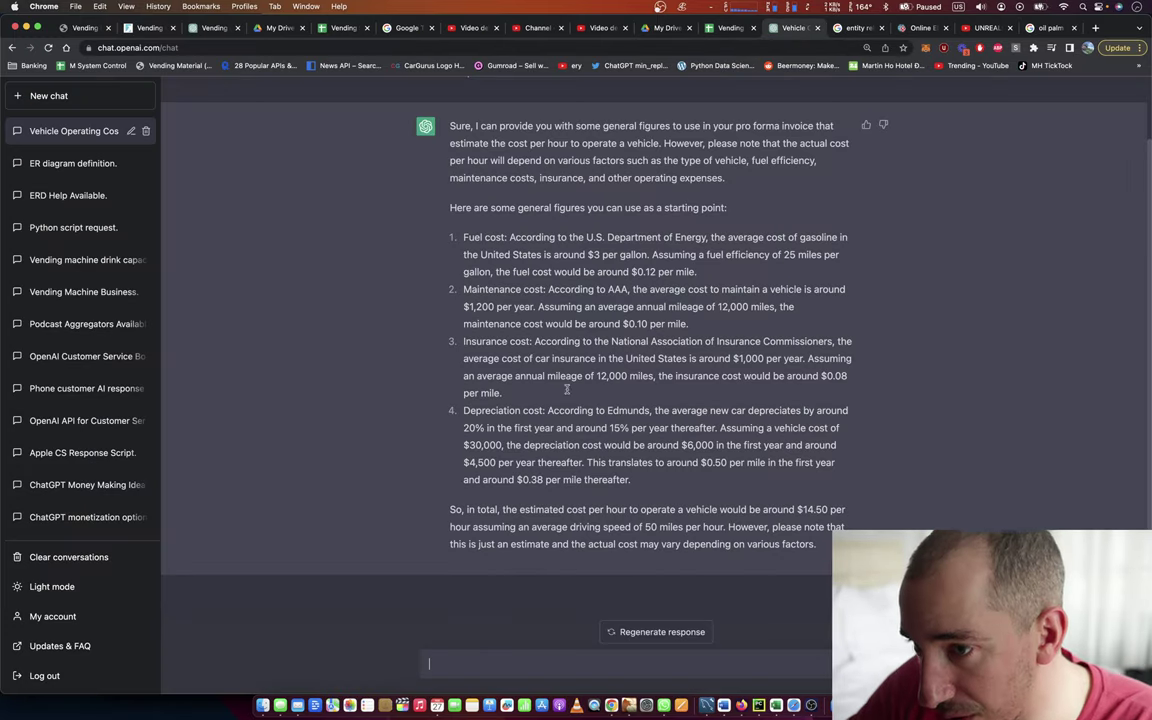
pyautogui.moveTo(535, 509); pyautogui.dragTo(646, 510)
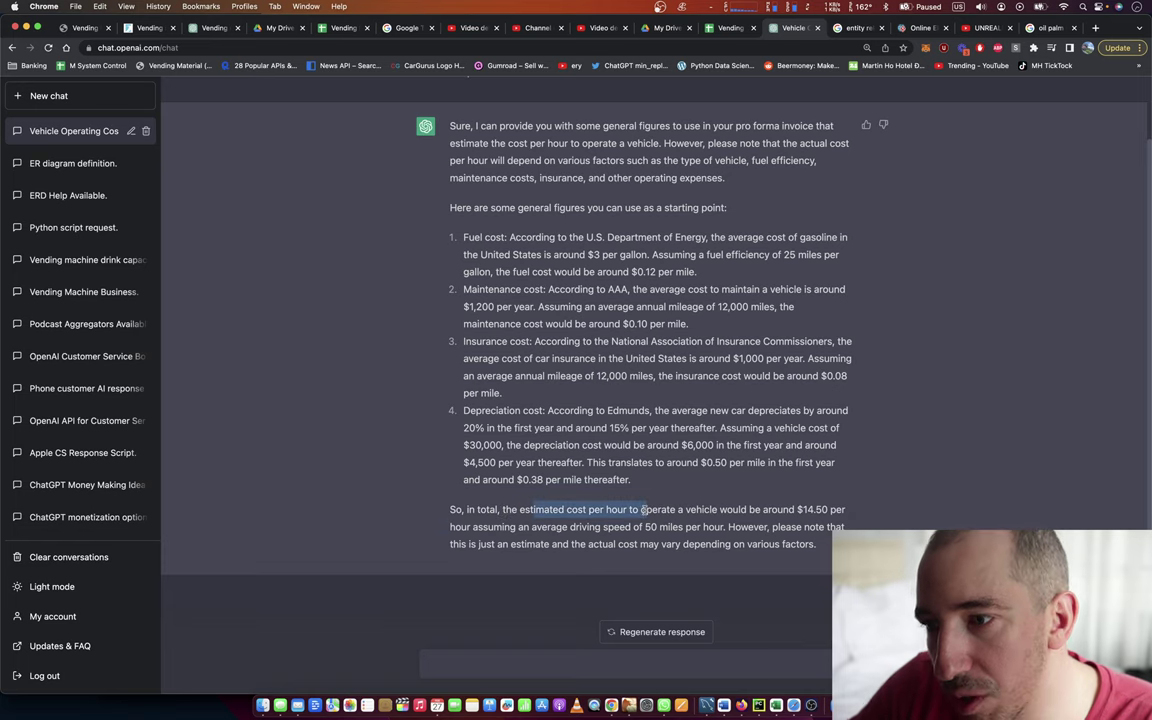
pyautogui.scroll(2, 587, 172)
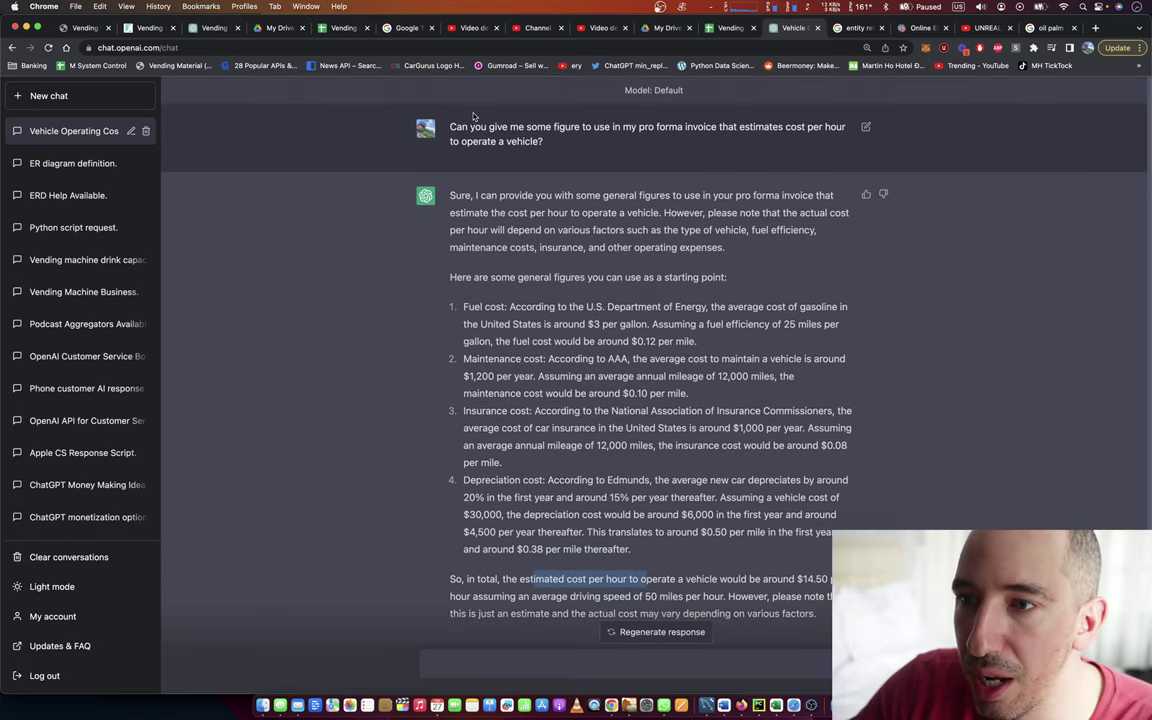
pyautogui.moveTo(450, 126); pyautogui.dragTo(557, 150)
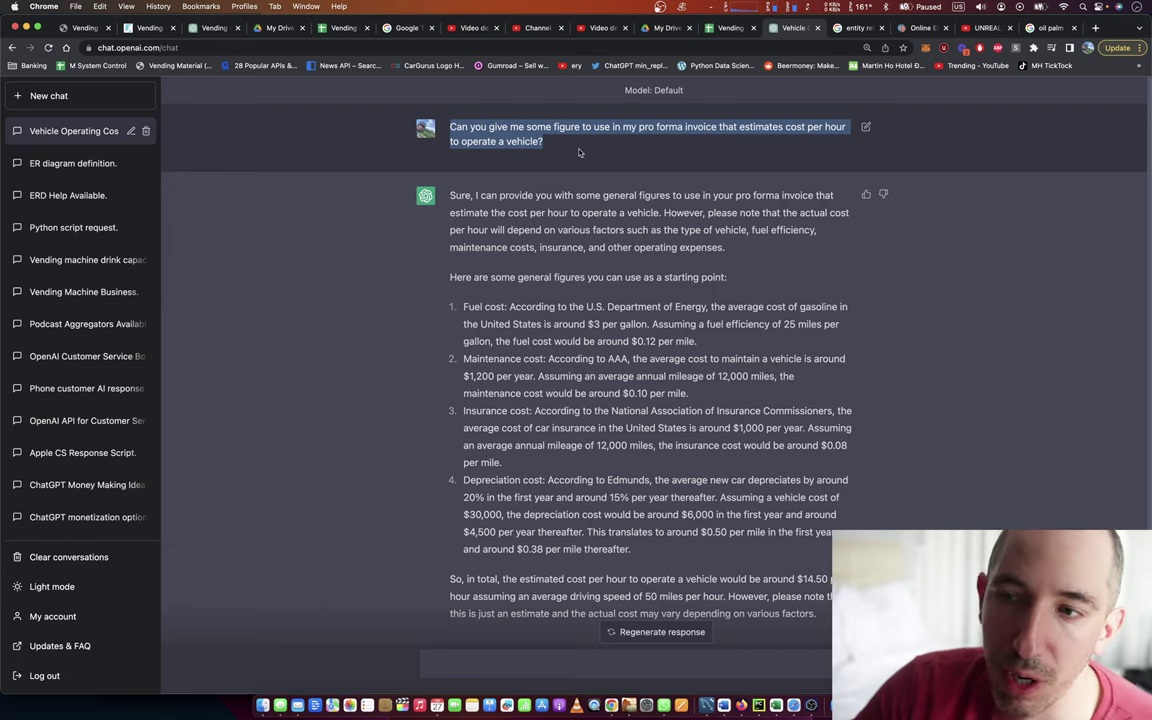
pyautogui.scroll(-2, 580, 200)
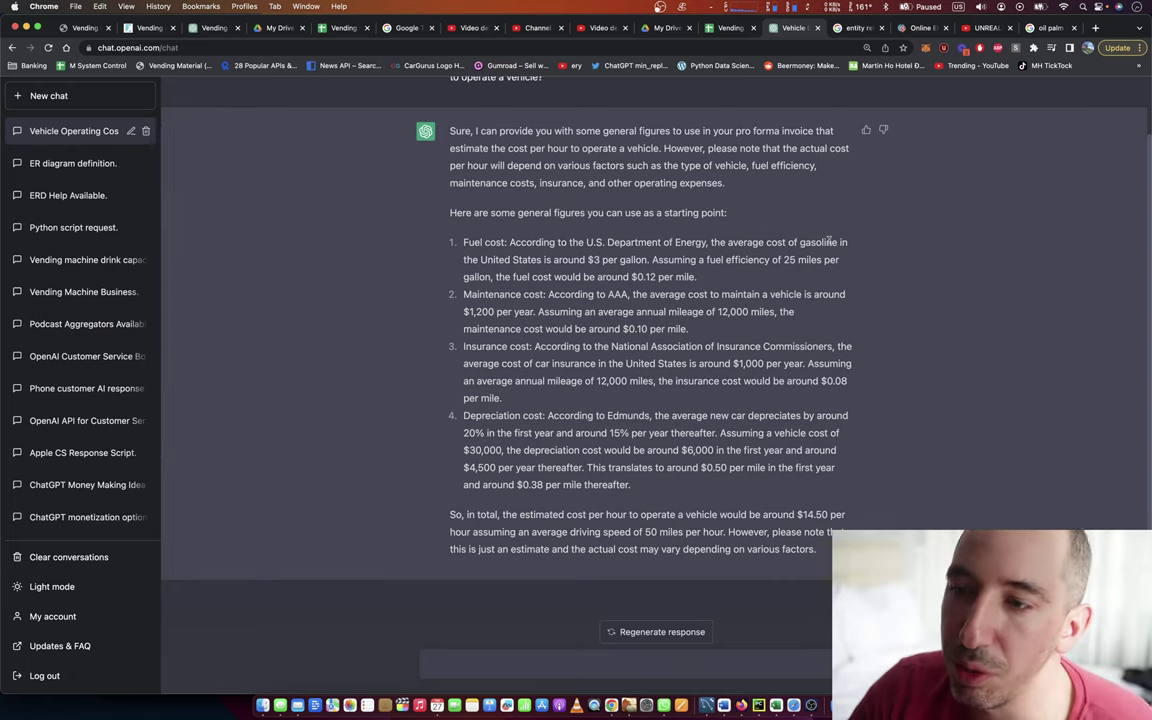
pyautogui.moveTo(555, 309); pyautogui.dragTo(494, 296)
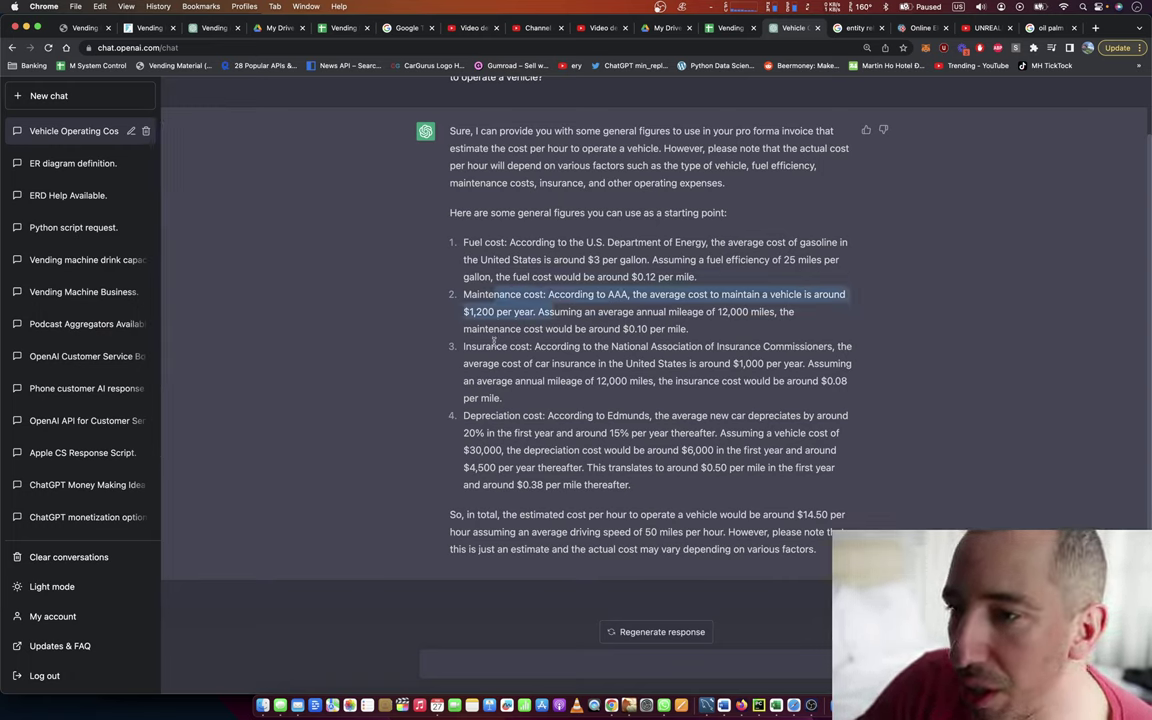
pyautogui.click(601, 297)
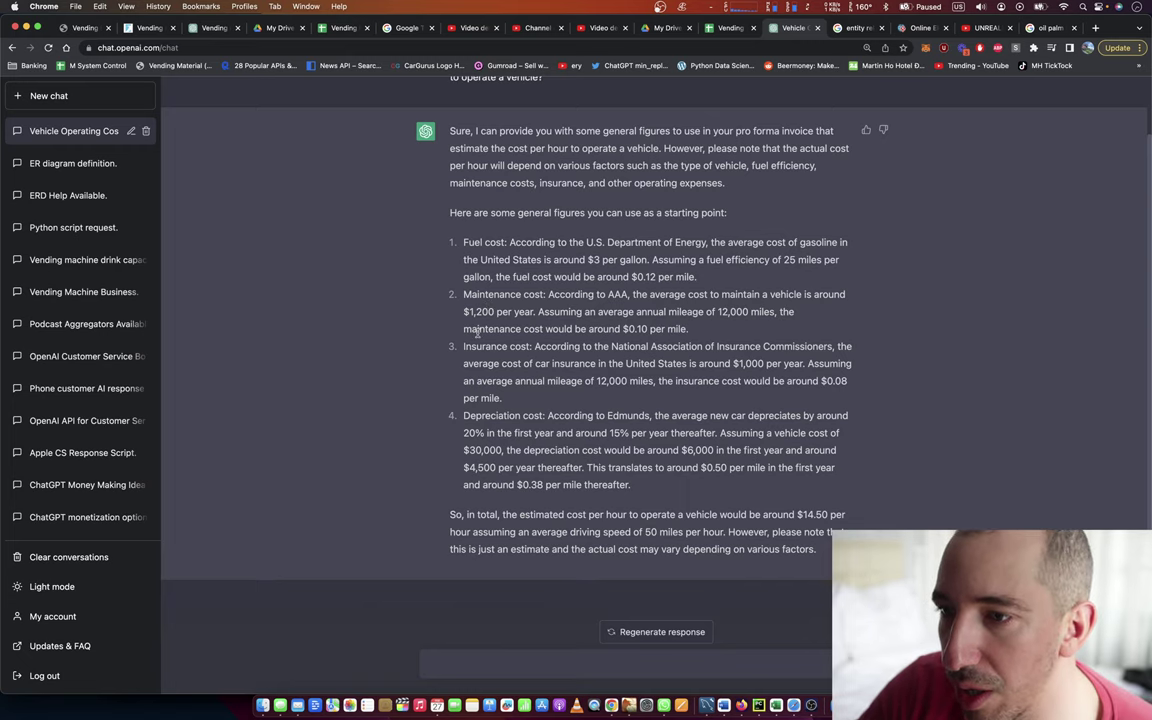
pyautogui.moveTo(464, 346); pyautogui.dragTo(548, 364)
pyautogui.moveTo(464, 415); pyautogui.dragTo(476, 453)
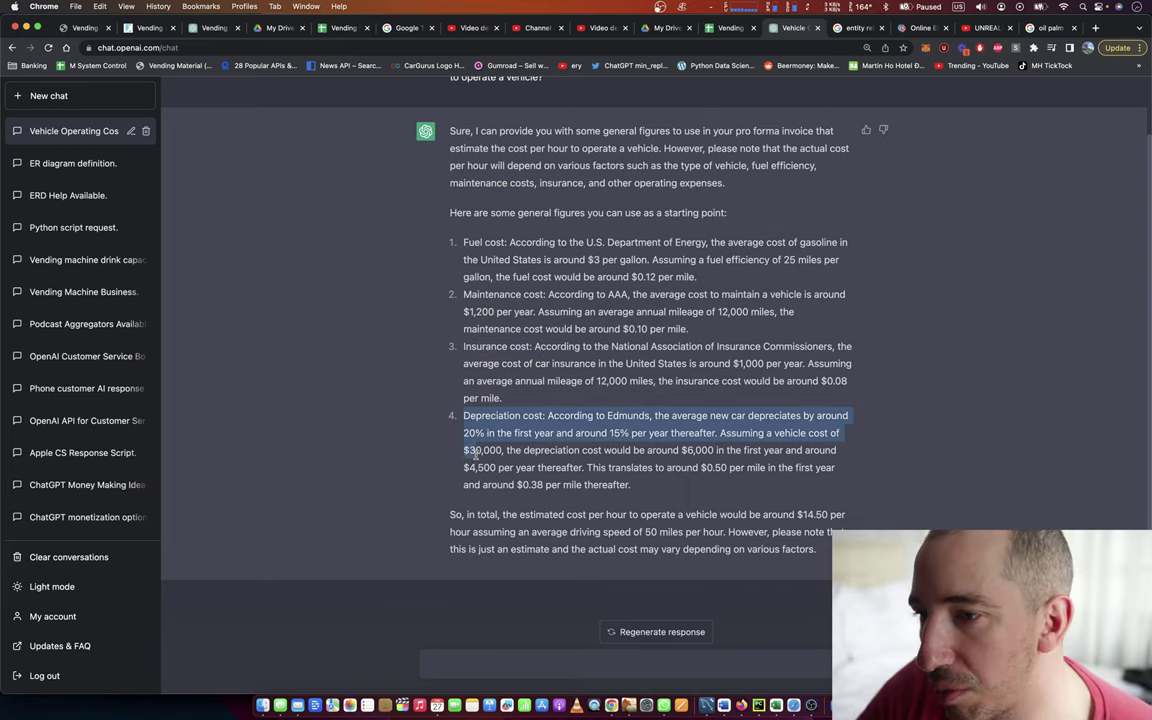
pyautogui.scroll(-1, 470, 480)
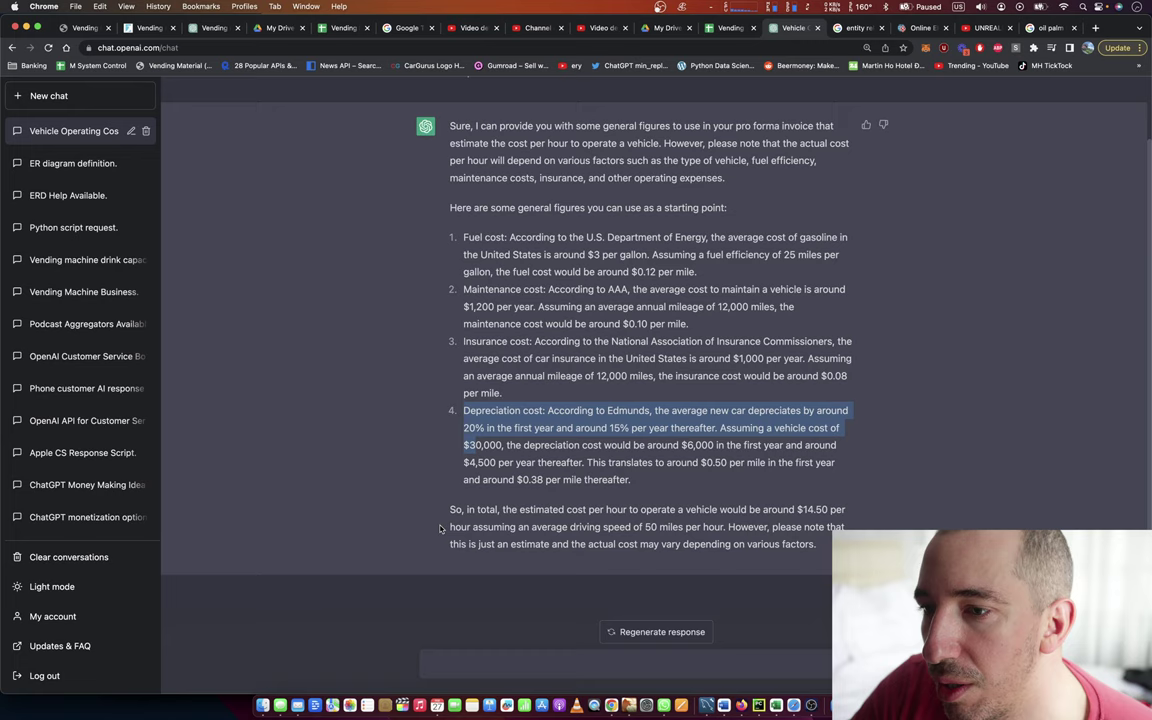
pyautogui.moveTo(551, 509); pyautogui.dragTo(766, 509)
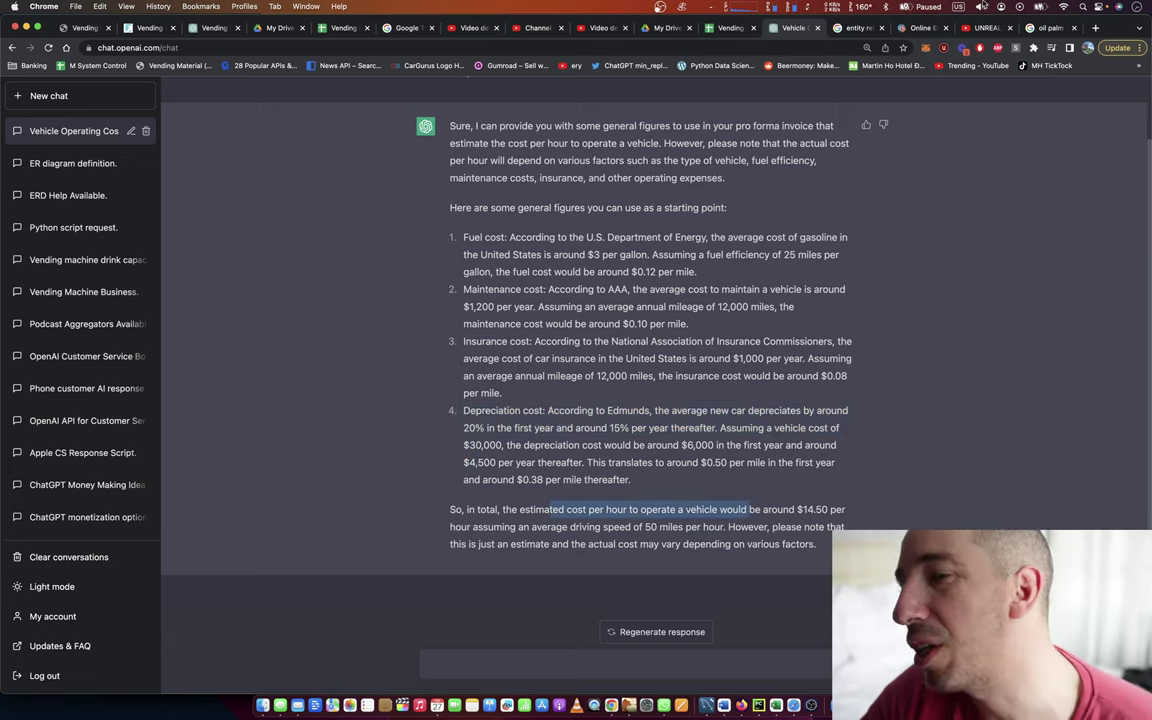
# Return to the Employee sheet and set the vehicle operational cost per hour in C7 to 15
pyautogui.click(724, 27)
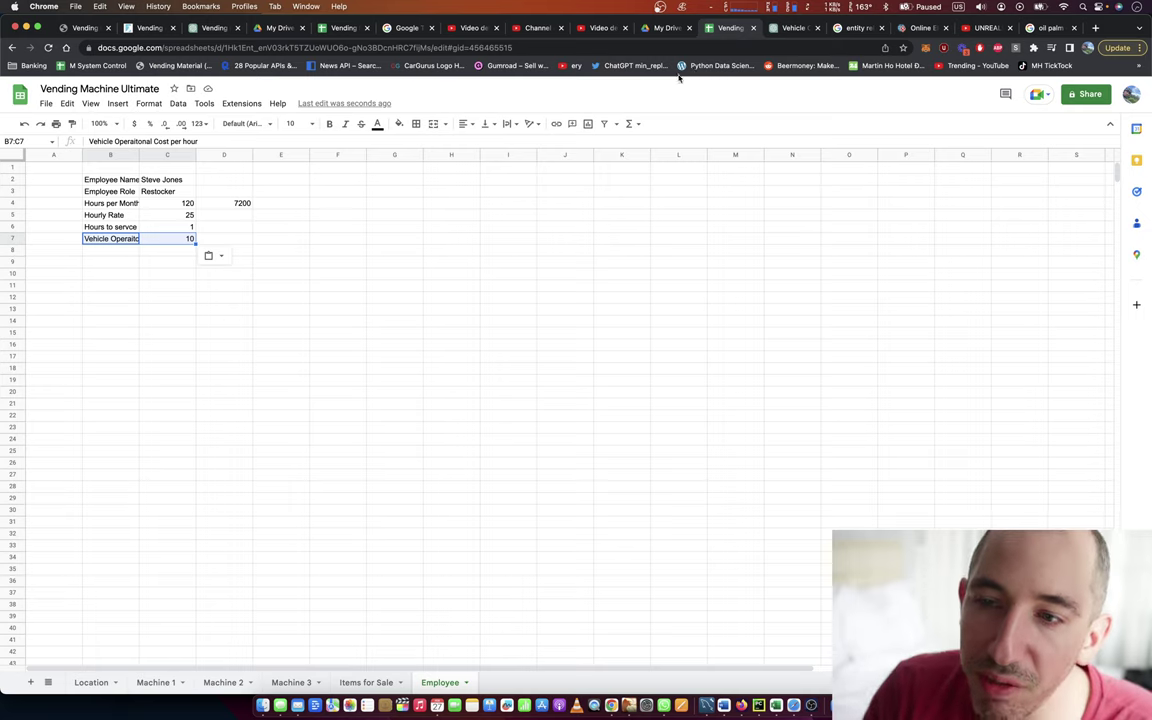
pyautogui.press('Right')
pyautogui.press('Left')
pyautogui.press('Right')
pyautogui.write('15')
pyautogui.press('Right')
# Clear the stray calculated number in D4 beside the monthly hours
pyautogui.press('Up')
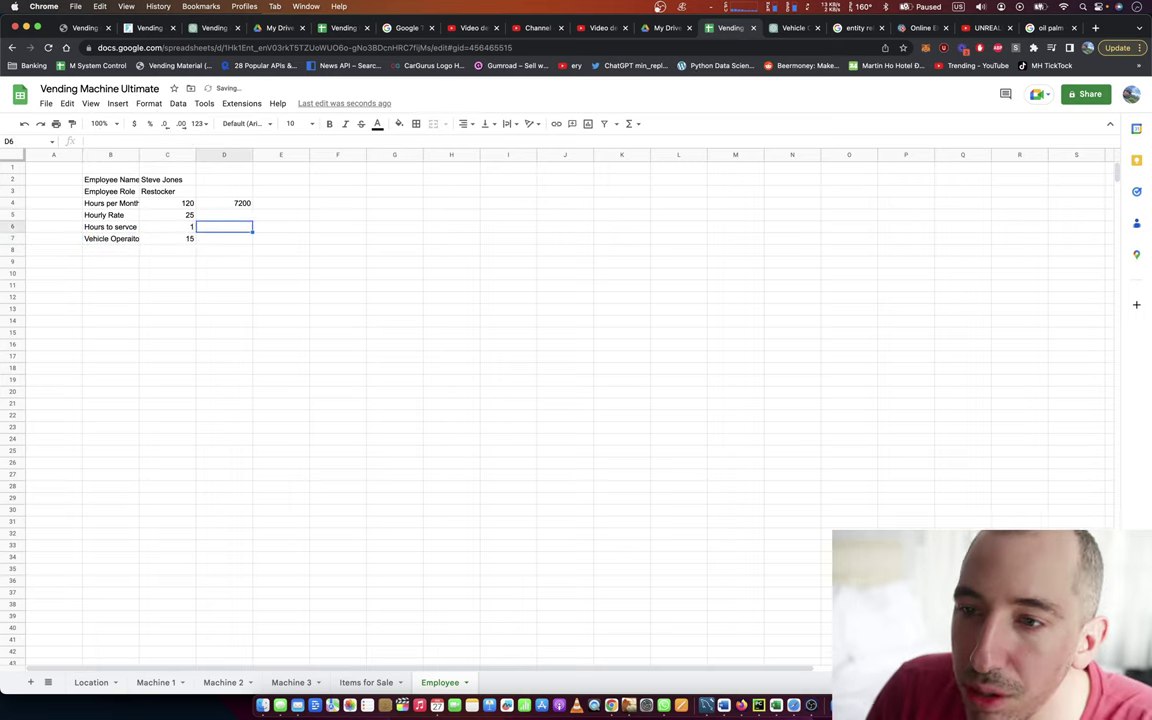
pyautogui.press('Up')
pyautogui.press('Up')
pyautogui.press('Up')
pyautogui.press('Down')
pyautogui.press('BackSpace')
# Enter the label "Monthly Employee cost" in B11, a few rows below the employee details
pyautogui.press('Left')
pyautogui.press('Left')
pyautogui.press('Down')
pyautogui.press('Down')
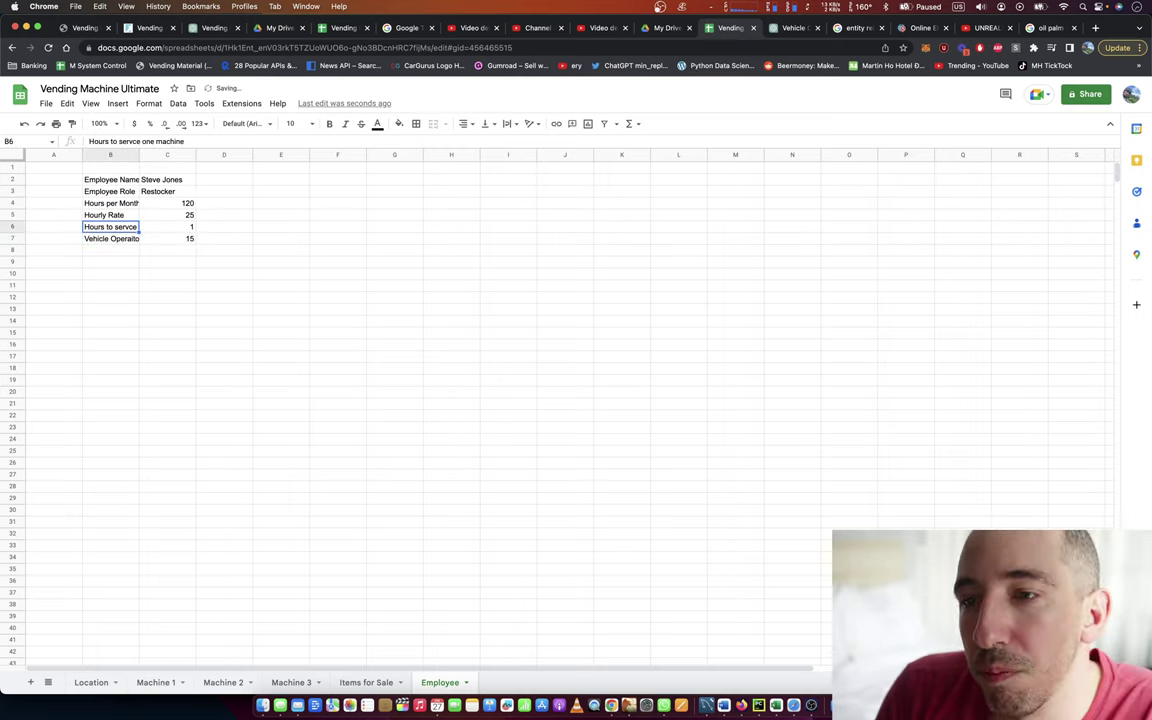
pyautogui.press('Left')
pyautogui.press('Down')
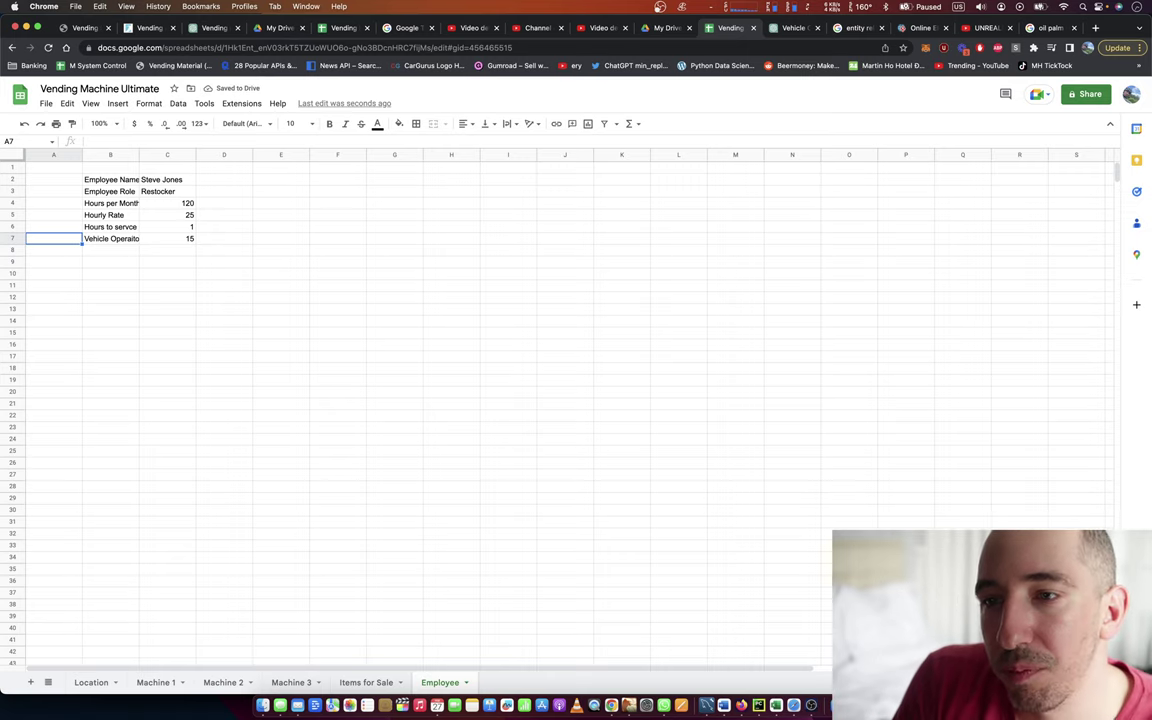
pyautogui.press('Right')
pyautogui.press('Down')
pyautogui.press('Down')
pyautogui.press('Down')
pyautogui.press('Down')
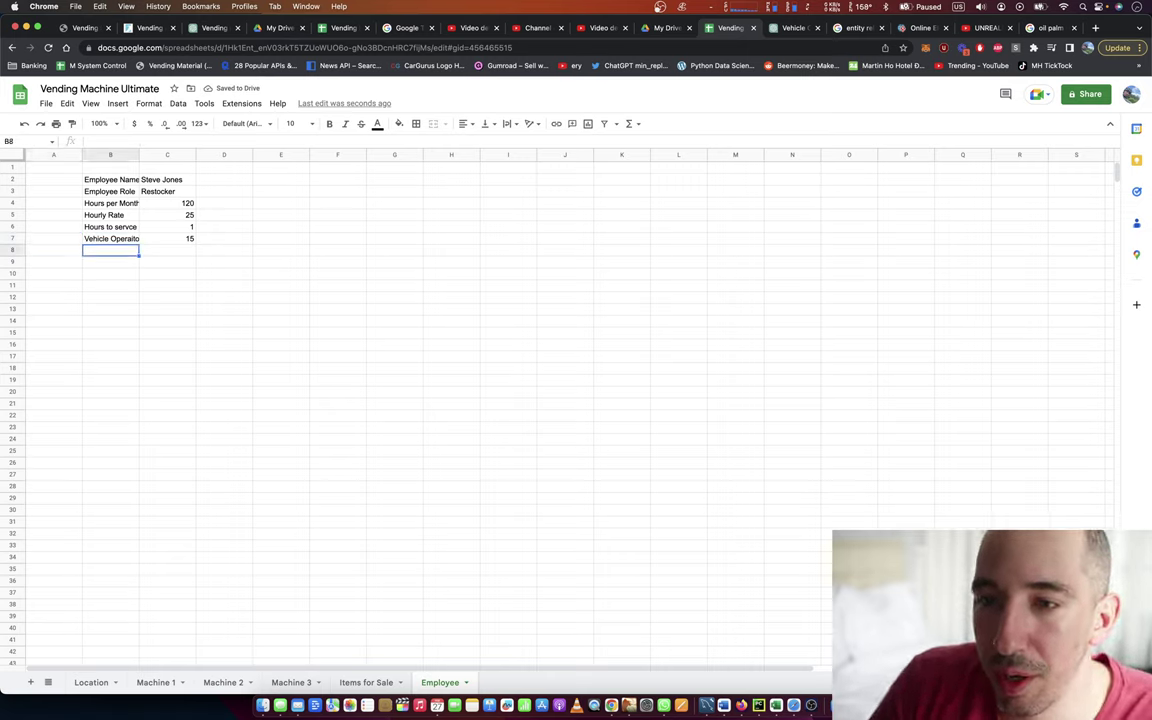
pyautogui.write('Monthly ')
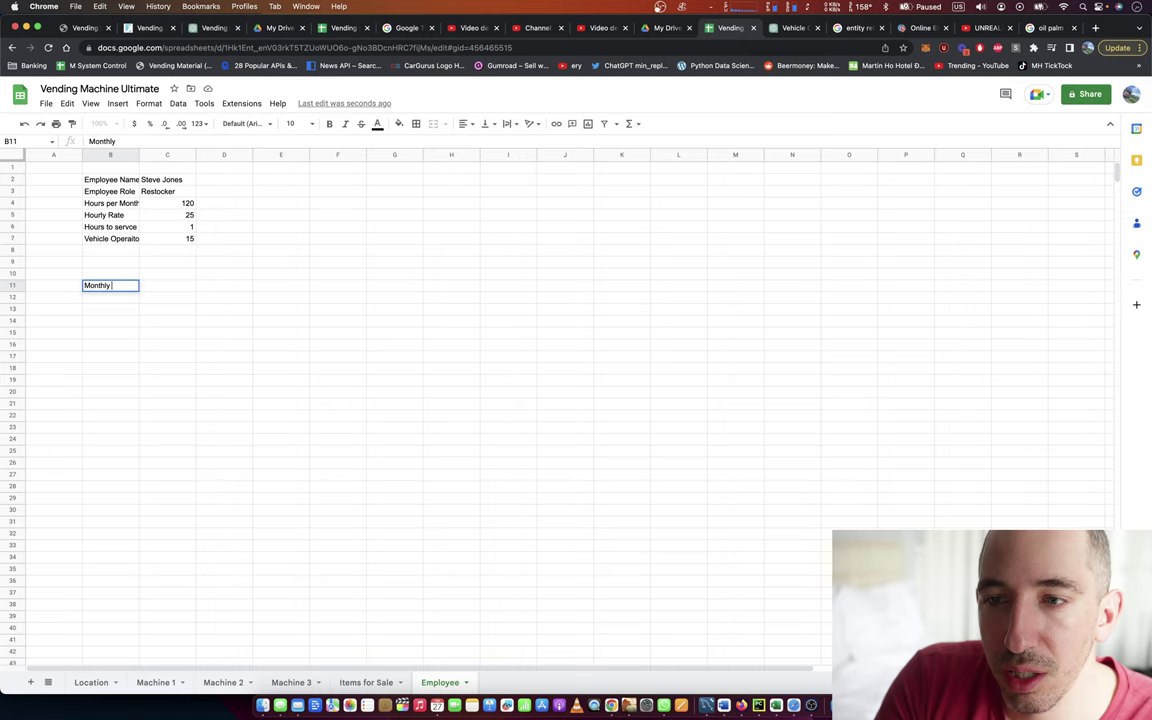
pyautogui.write('Employee c')
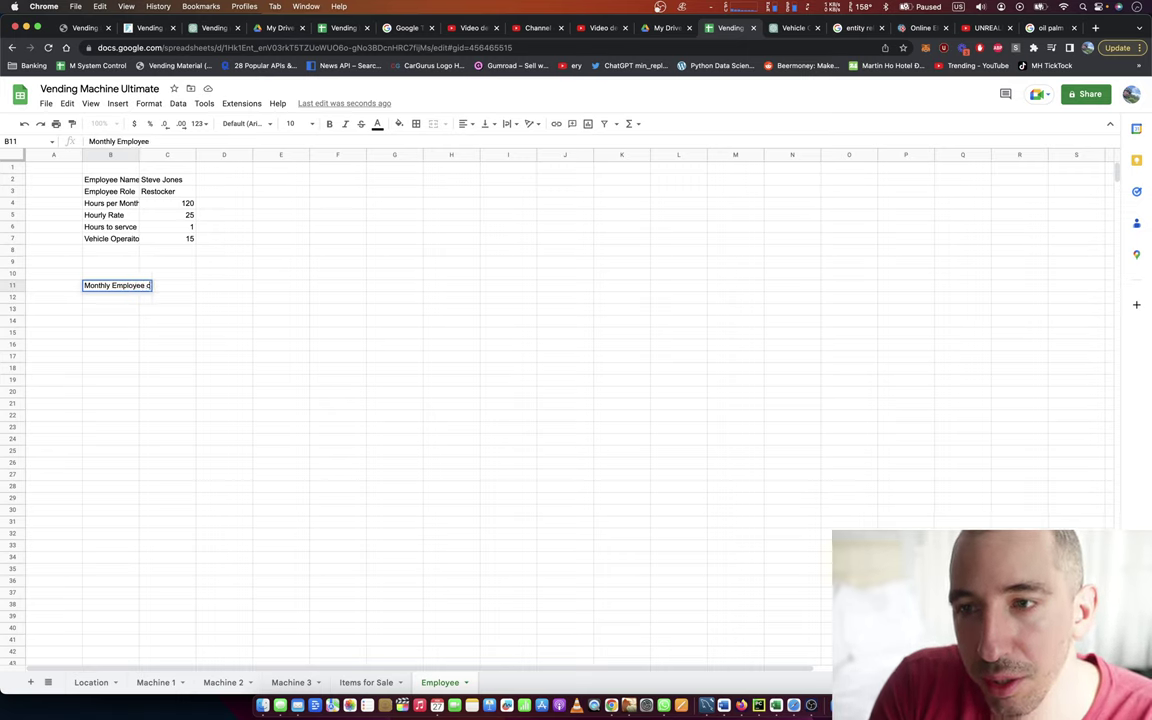
pyautogui.write('ost')
pyautogui.press('Tab')
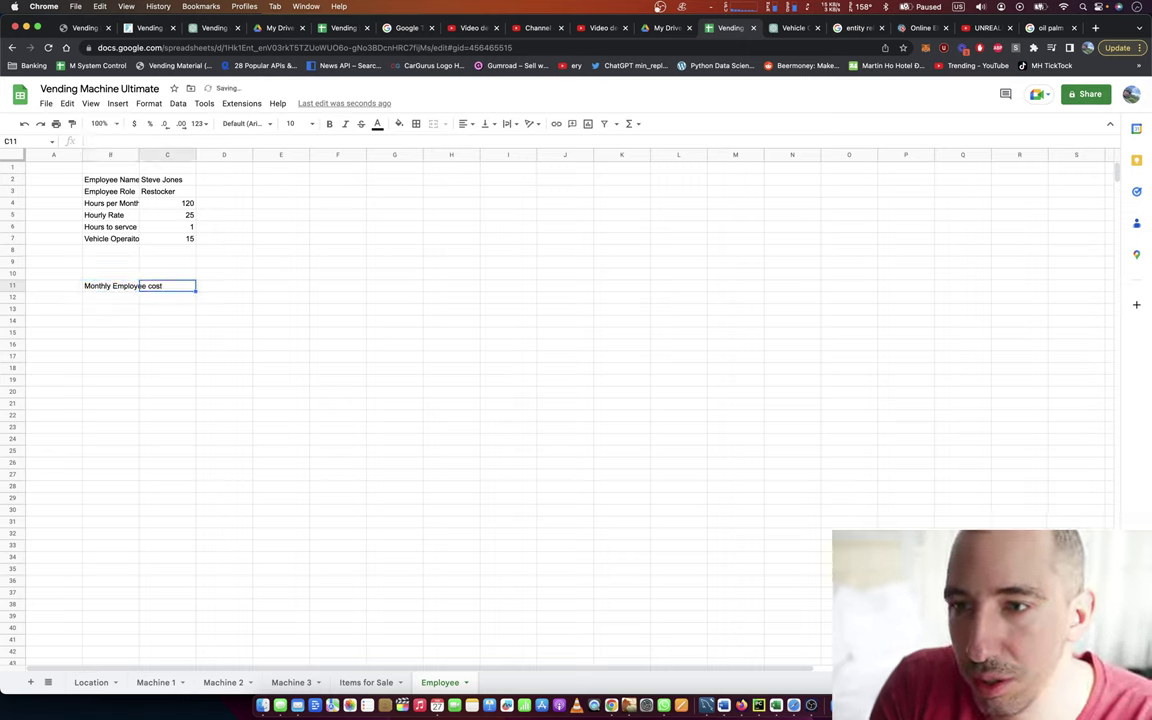
pyautogui.write('=')
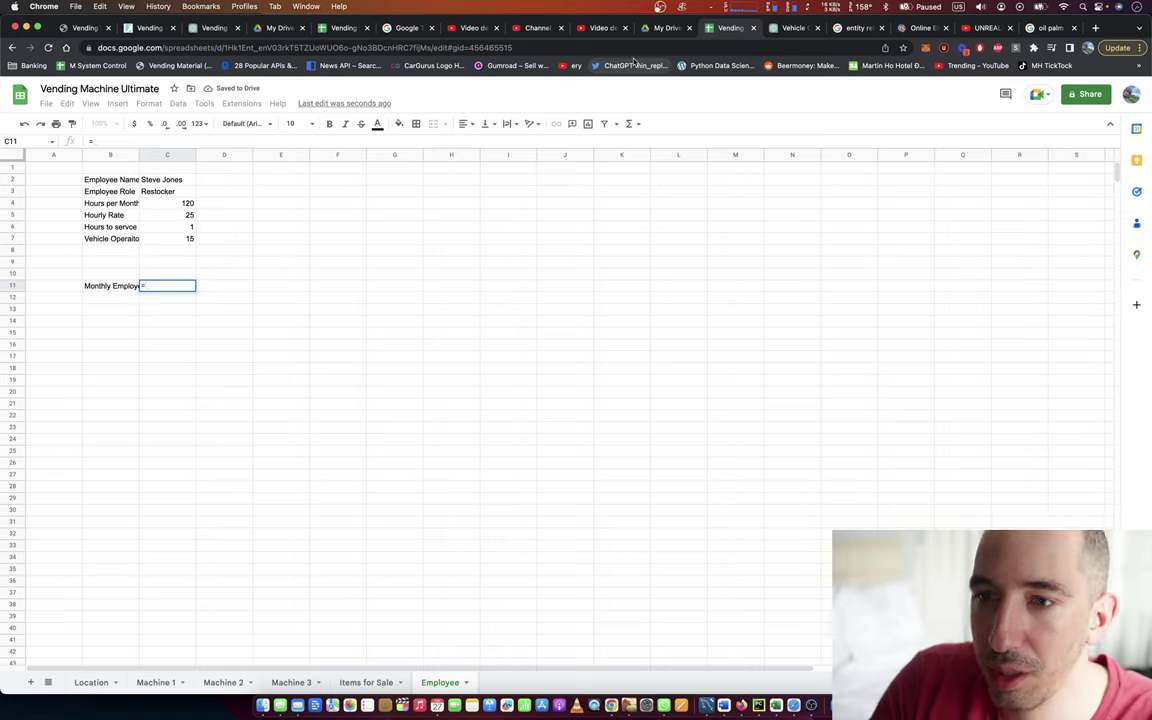
pyautogui.press('Escape')
pyautogui.press('Left')
pyautogui.press('Right')
# Replace the label in B11 with "monthly employee Salary"
pyautogui.press('Left')
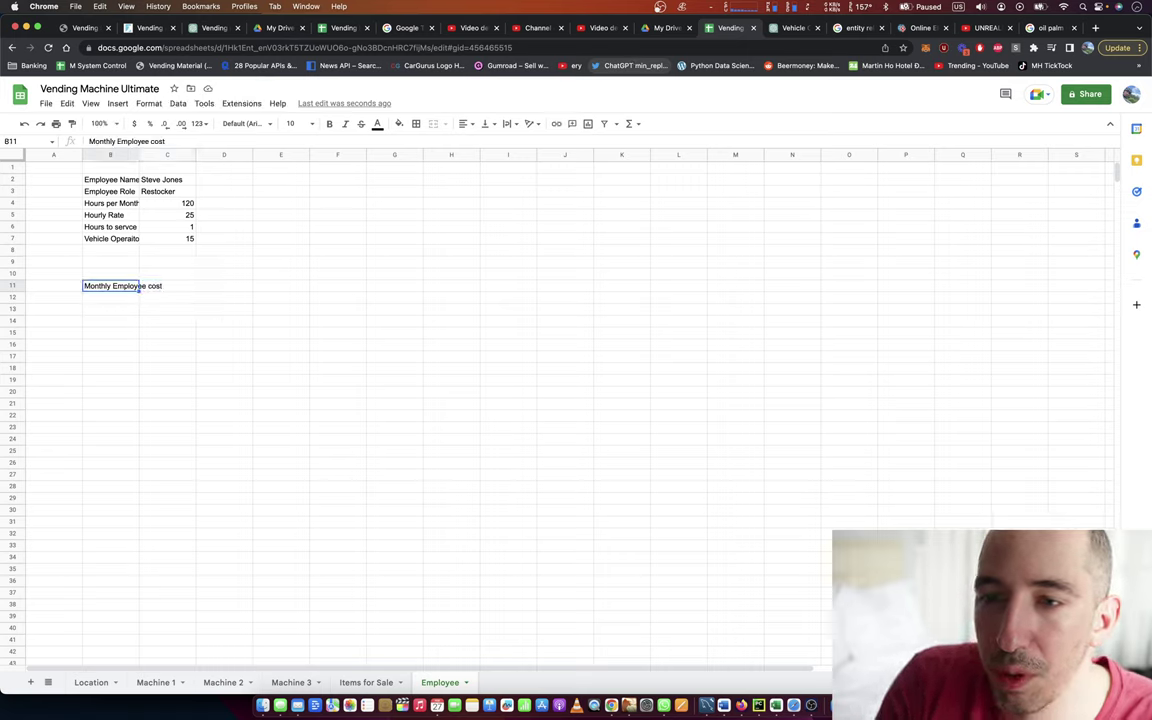
pyautogui.write('monthly empl')
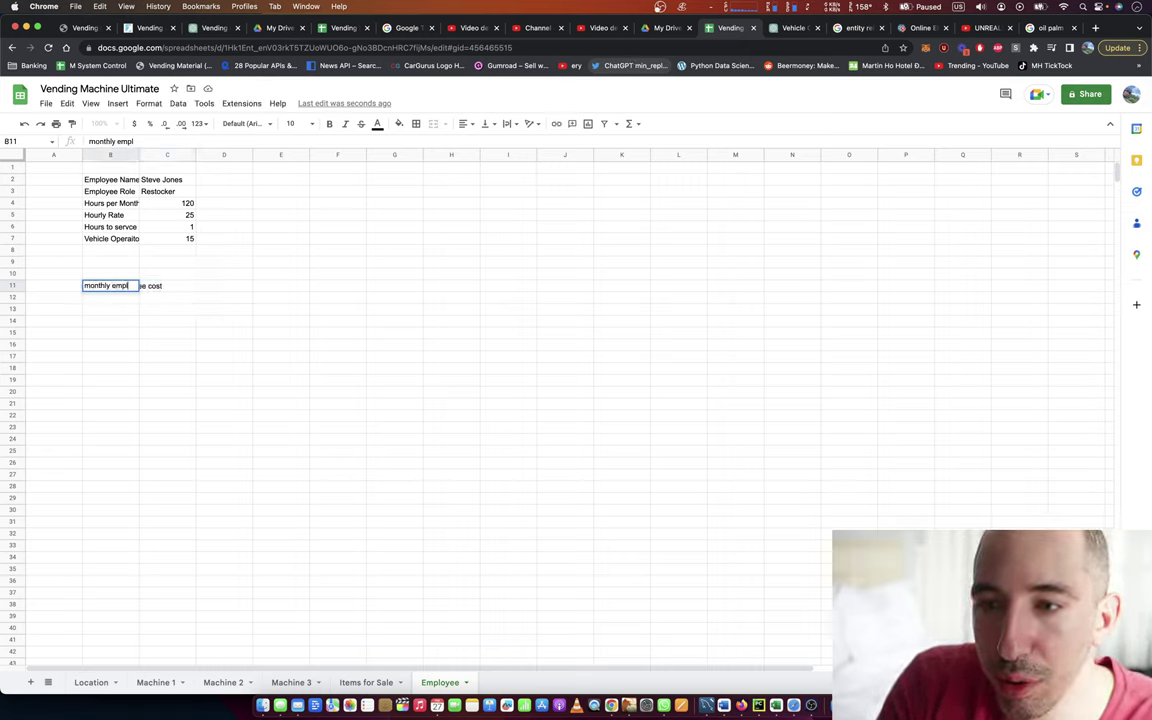
pyautogui.write('oyee Salary')
pyautogui.press('Tab')
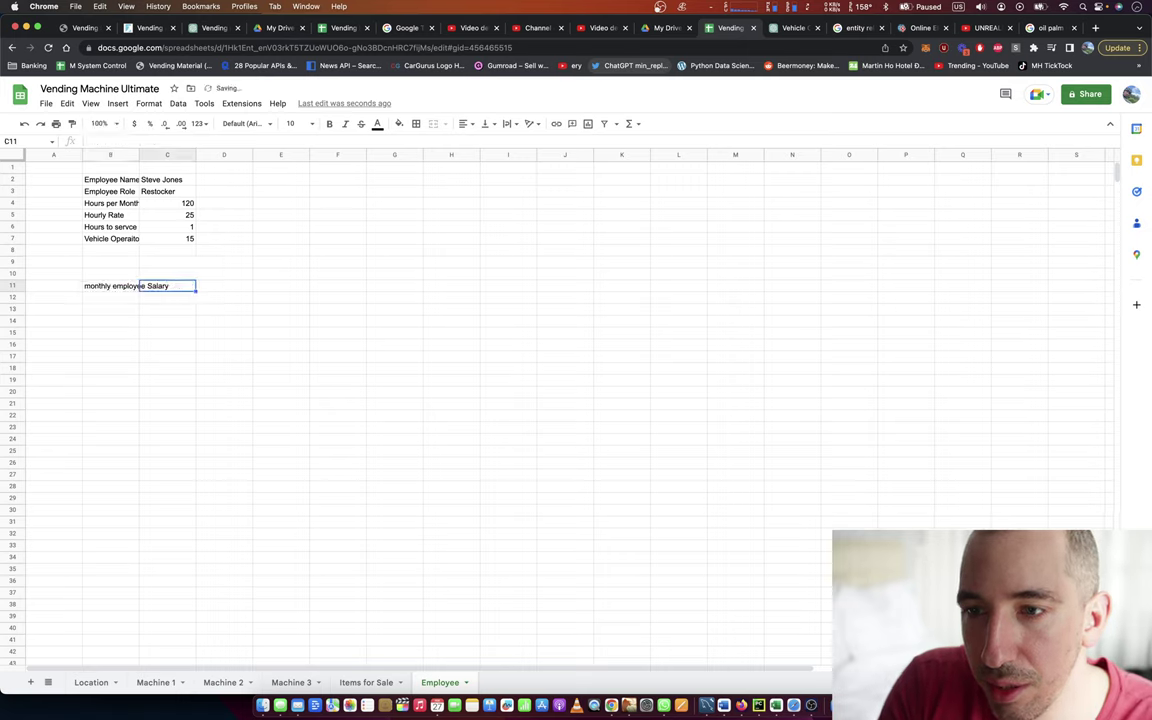
# Calculate the monthly salary in C11 by multiplying monthly hours by hourly rate with the formula =C4*C5
pyautogui.write('=')
pyautogui.press('Up')
pyautogui.press('Up')
pyautogui.press('Up')
pyautogui.press('Up')
pyautogui.press('Up')
pyautogui.press('Up')
pyautogui.press('Up')
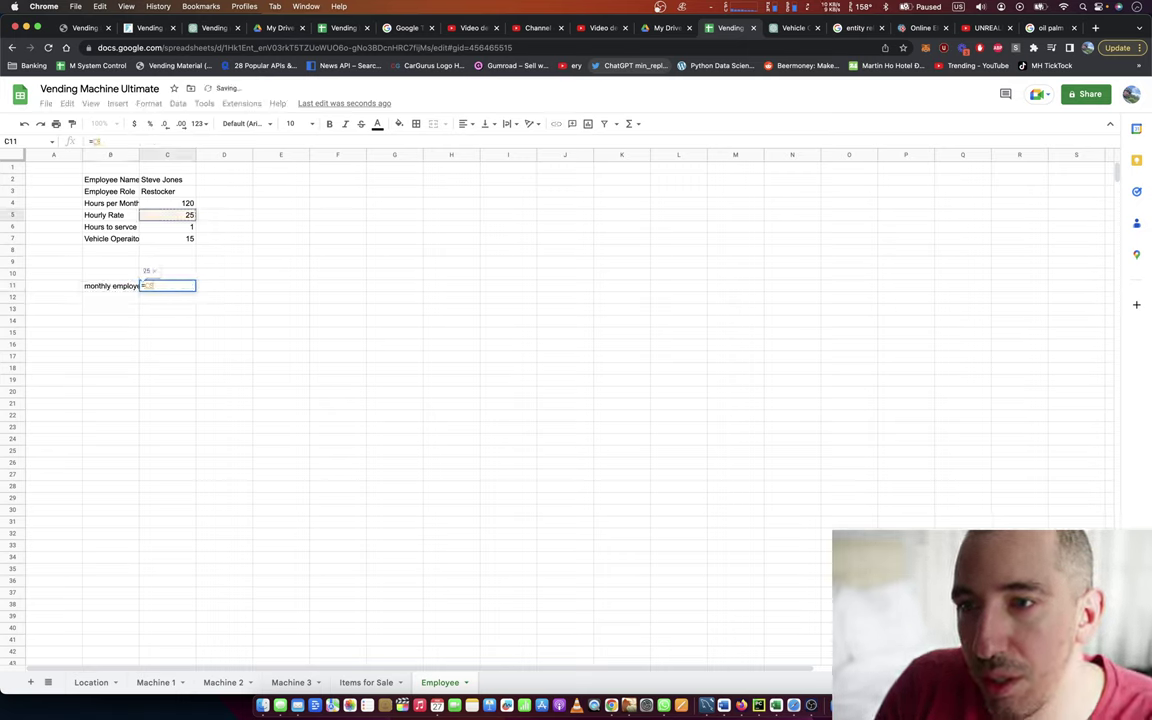
pyautogui.write('*')
pyautogui.press('Up')
pyautogui.press('Up')
pyautogui.press('Up')
pyautogui.press('Up')
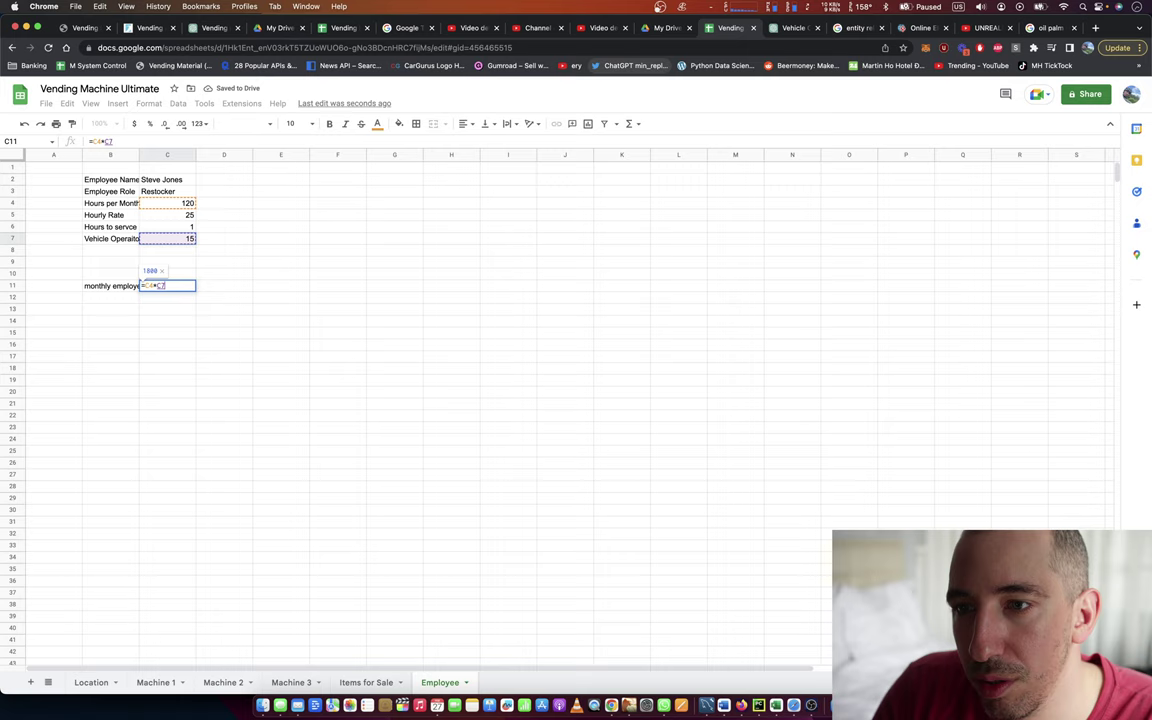
pyautogui.press('Up')
pyautogui.press('Up')
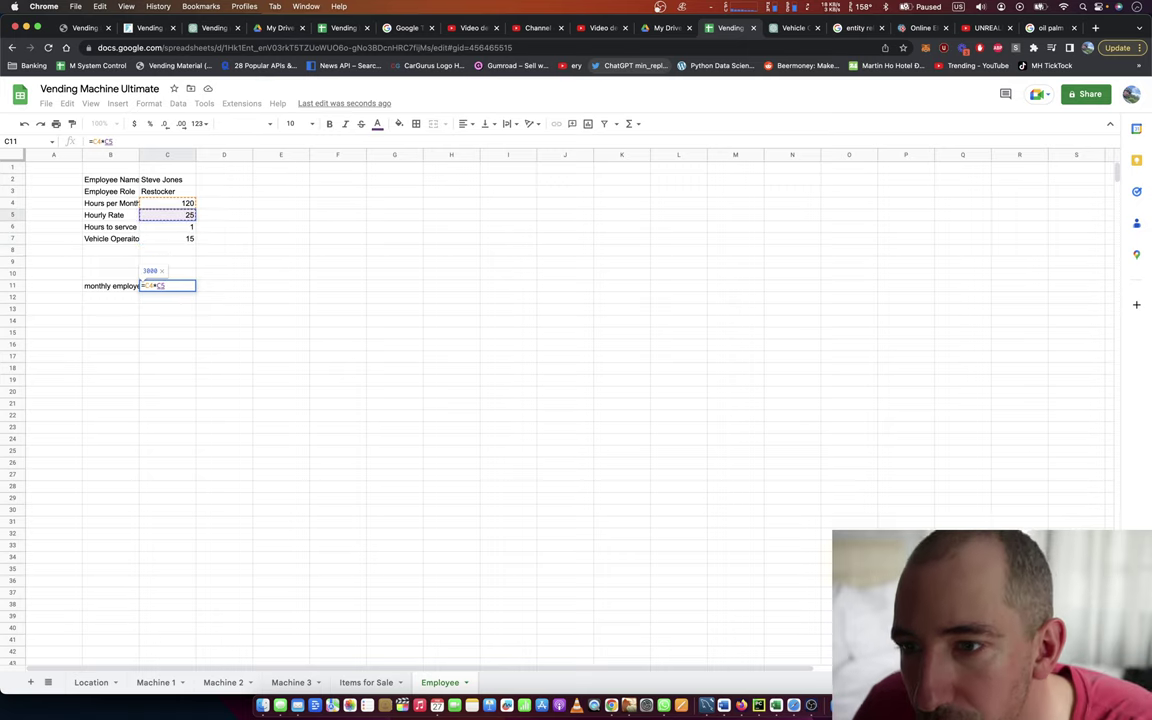
pyautogui.press('Return')
pyautogui.press('Down')
pyautogui.press('Up')
pyautogui.press('Up')
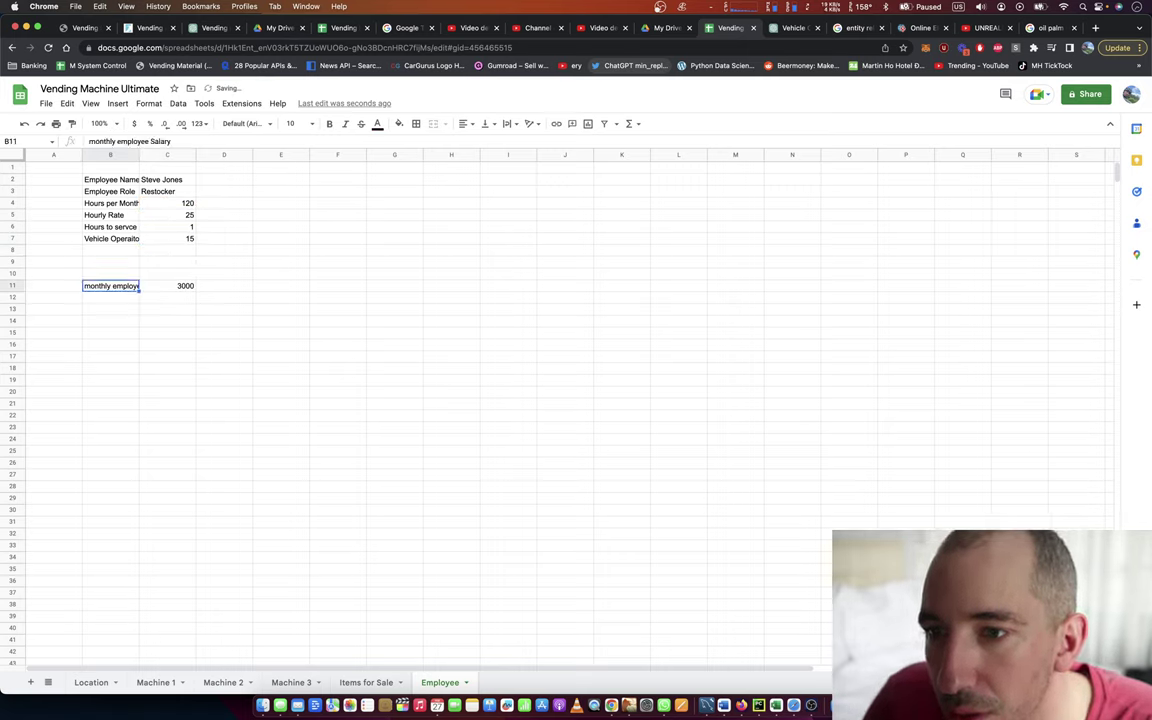
pyautogui.press('Up')
pyautogui.press('Up')
pyautogui.press('Up')
pyautogui.press('Up')
pyautogui.press('Up')
pyautogui.press('Down')
pyautogui.press('Down')
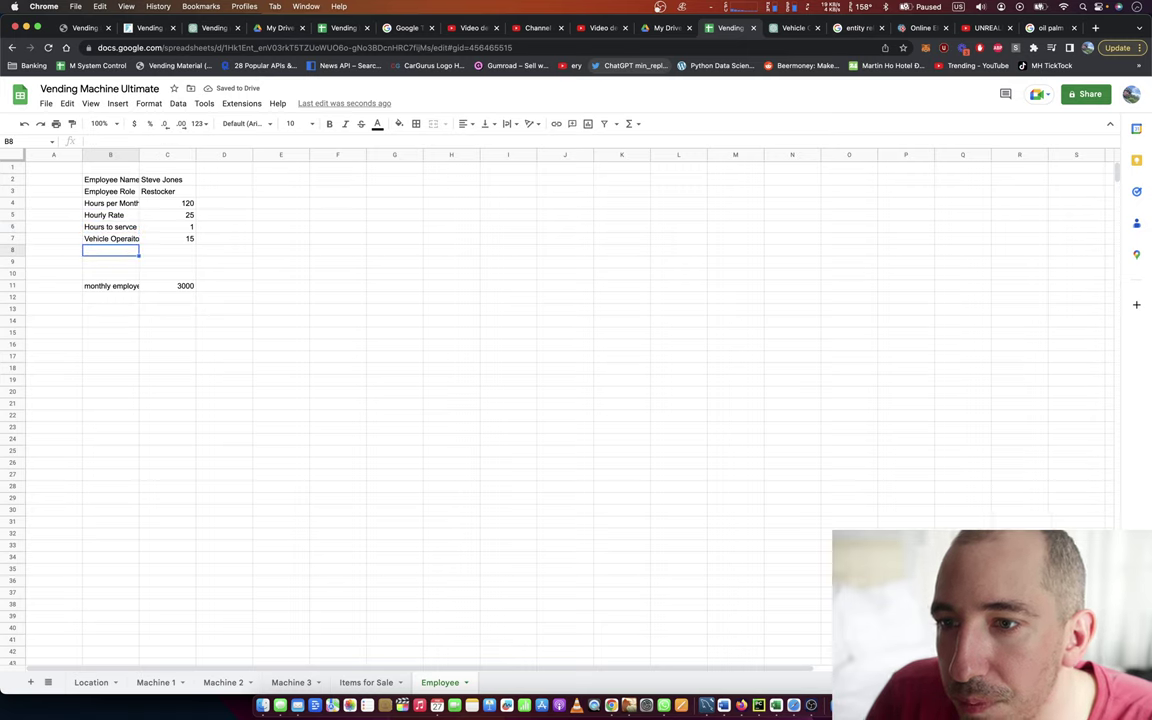
# Enter the label "Monthly Car cost" in B12, directly below the monthly employee salary label
pyautogui.write('N')
pyautogui.press('Escape')
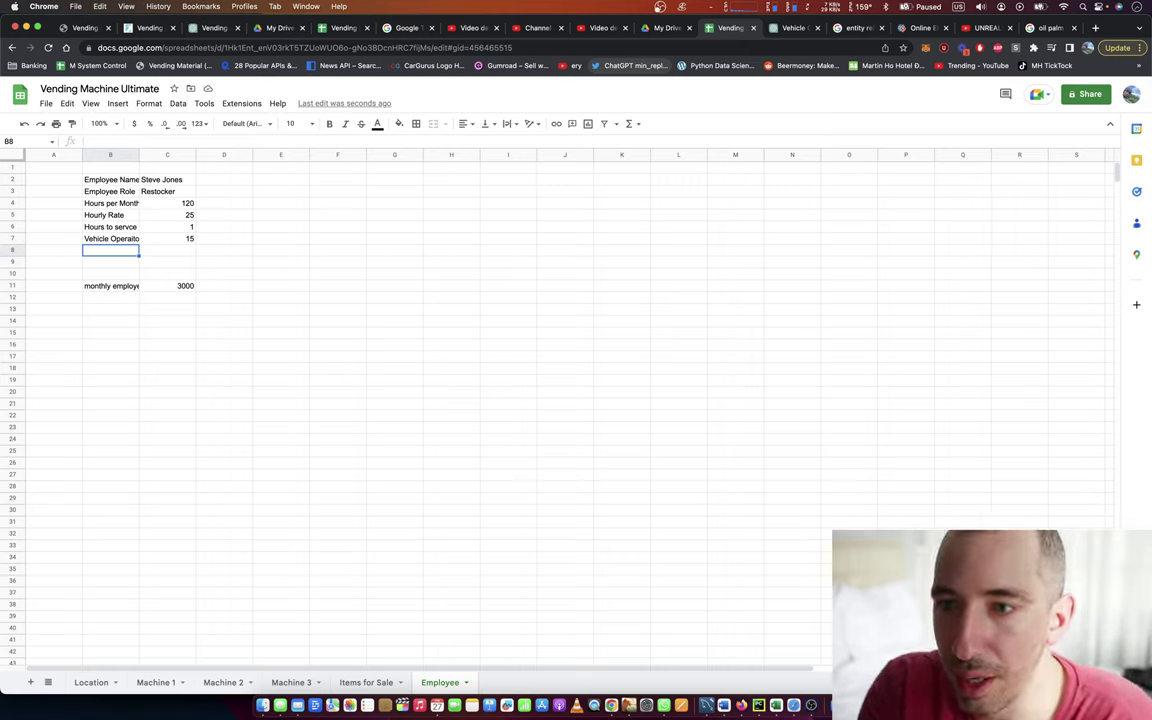
pyautogui.press('Down')
pyautogui.press('Down')
pyautogui.press('Down')
pyautogui.press('Down')
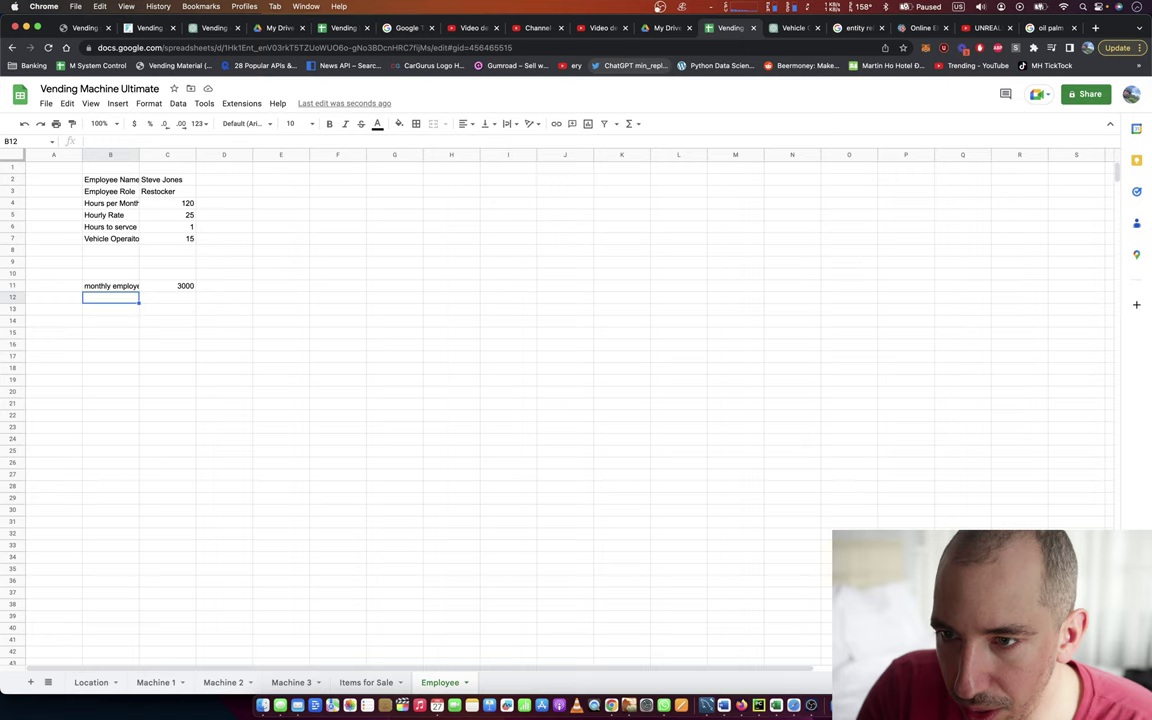
pyautogui.write('=')
pyautogui.press('BackSpace')
pyautogui.write('Mont')
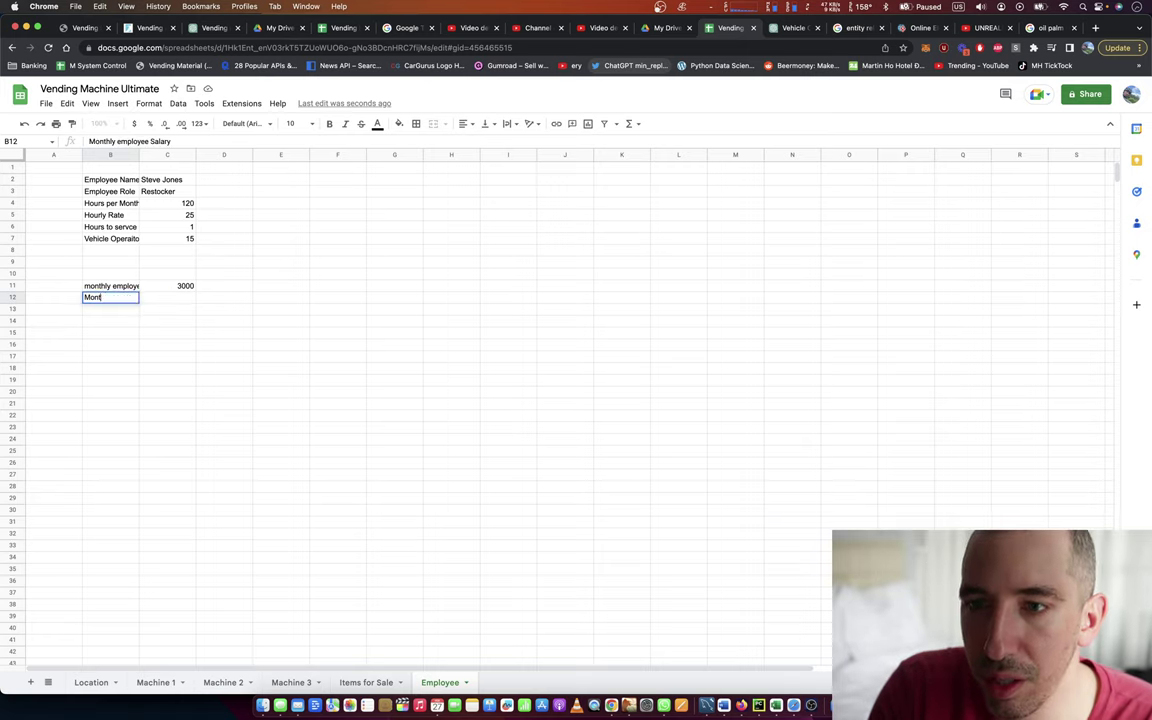
pyautogui.write('hly Car cos')
pyautogui.press('Tab')
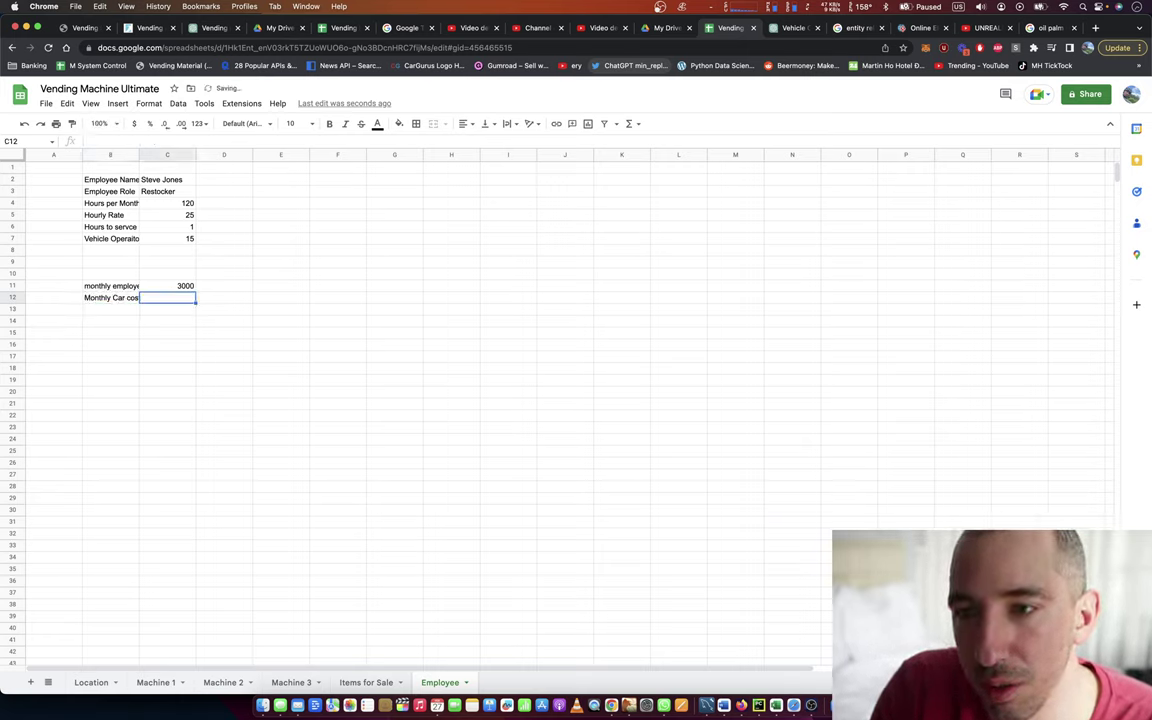
# Calculate the monthly car cost in C12 by multiplying the vehicle operating cost by the monthly hours with the formula =C7*C4
pyautogui.write('=')
pyautogui.press('Up')
pyautogui.press('Up')
pyautogui.press('Up')
pyautogui.press('Up')
pyautogui.press('Up')
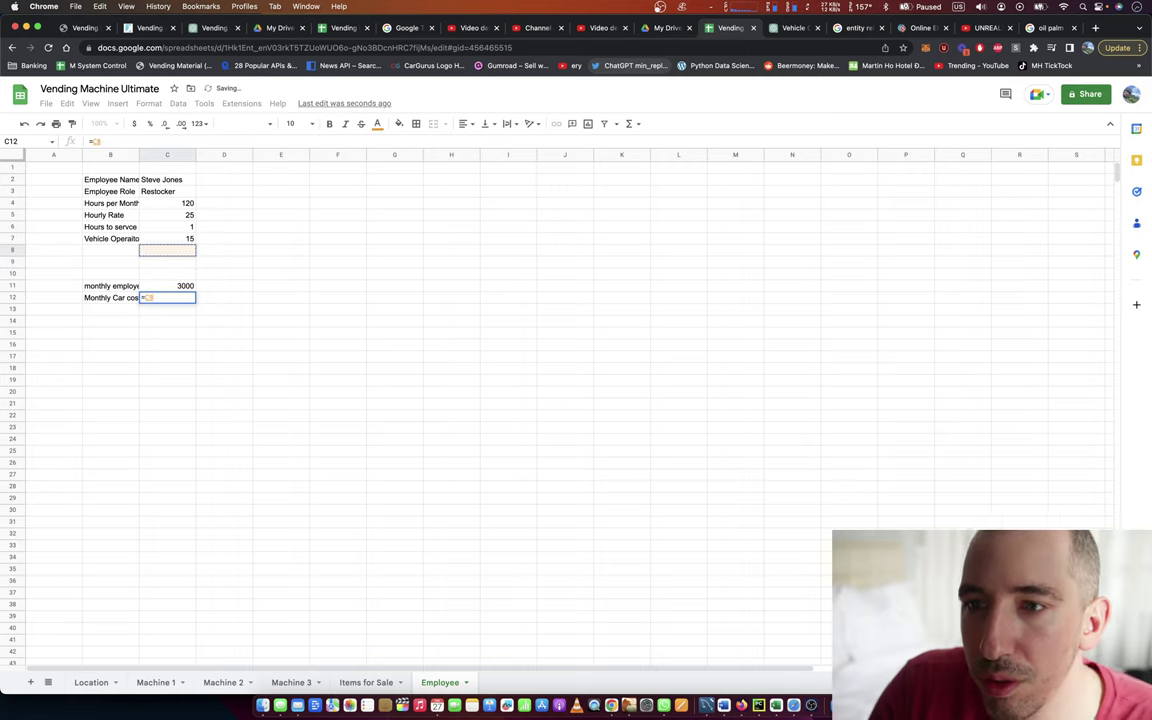
pyautogui.write('*')
pyautogui.press('Up')
pyautogui.press('Up')
pyautogui.press('Up')
pyautogui.press('Up')
pyautogui.press('Up')
pyautogui.press('Up')
pyautogui.press('Up')
pyautogui.press('Up')
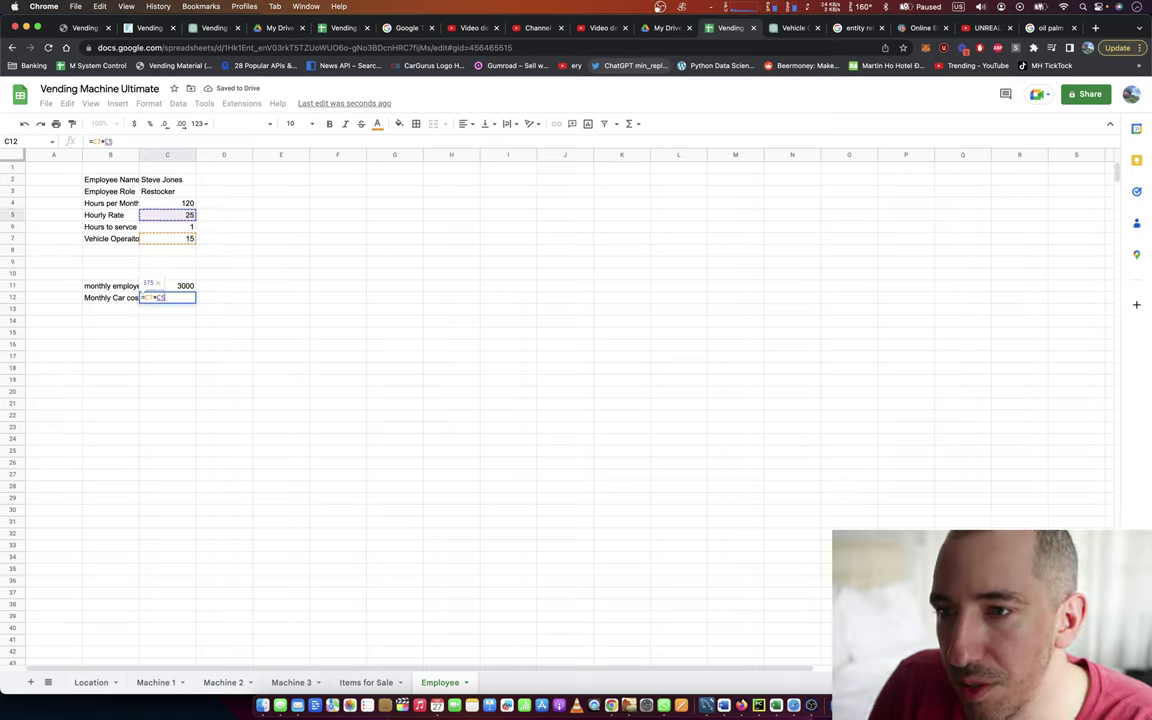
pyautogui.press('Return')
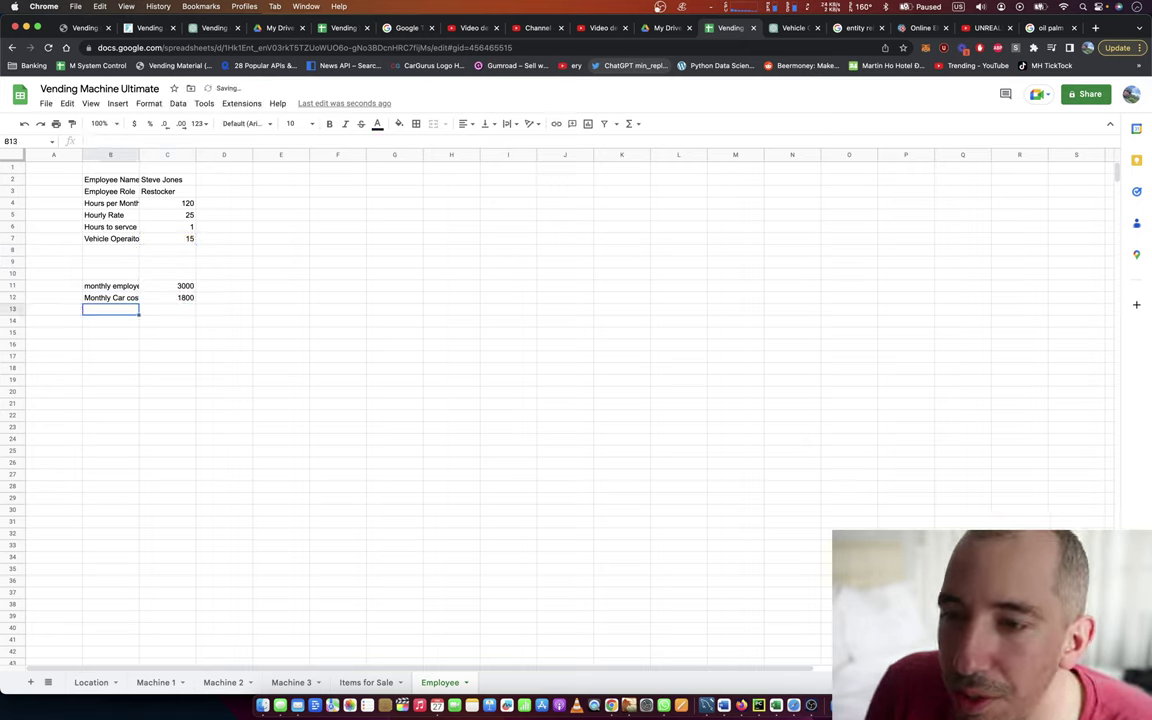
# Enter the label "Hours to Drive to new location" in B8, below the vehicle operating cost label
pyautogui.press('Down')
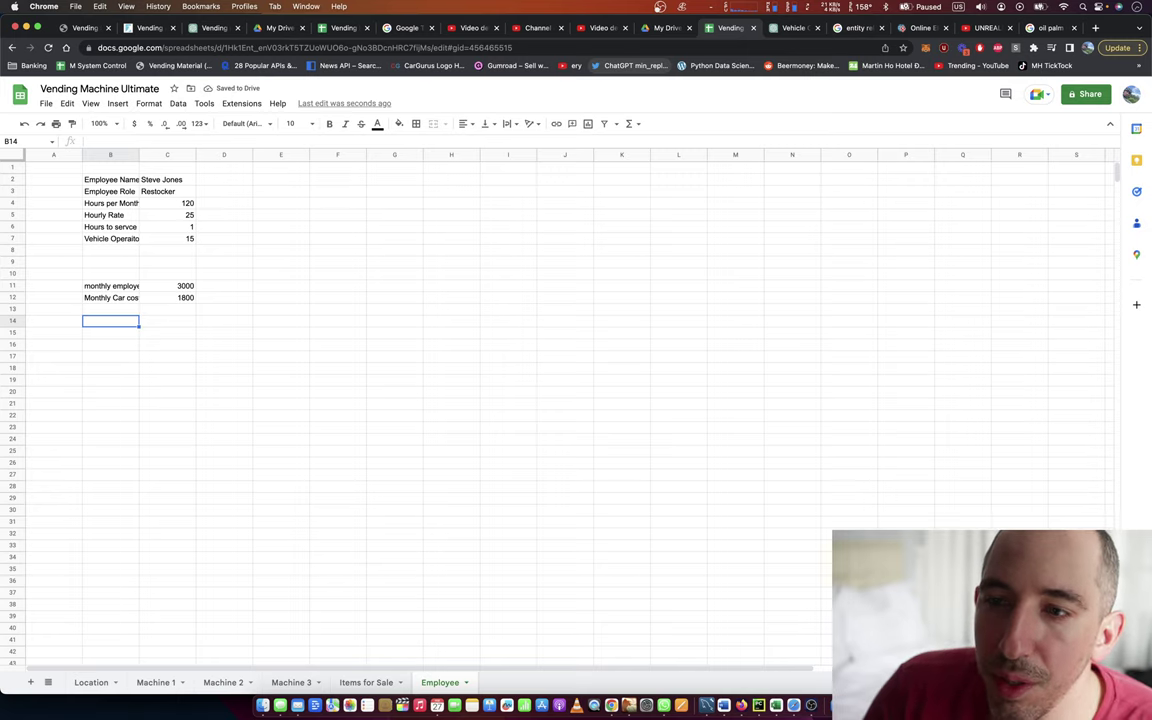
pyautogui.press('Up')
pyautogui.press('Up')
pyautogui.press('Up')
pyautogui.press('Up')
pyautogui.press('Up')
pyautogui.press('Up')
pyautogui.press('Up')
pyautogui.press('Up')
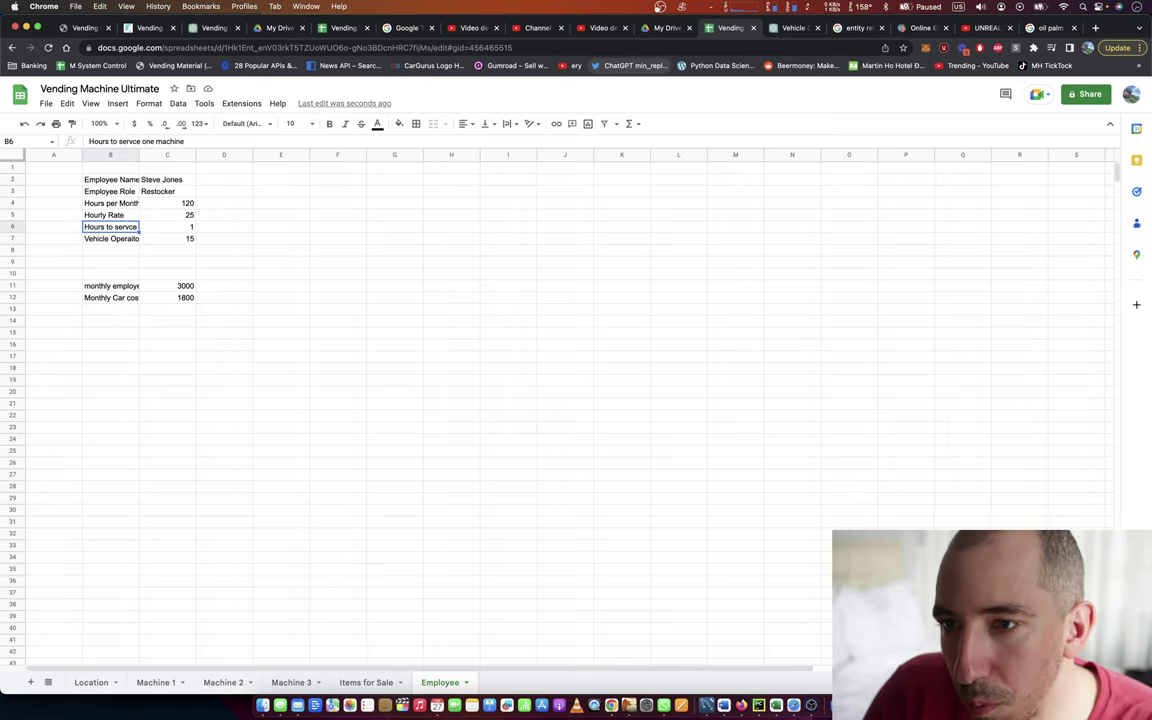
pyautogui.press('Right')
pyautogui.press('Left')
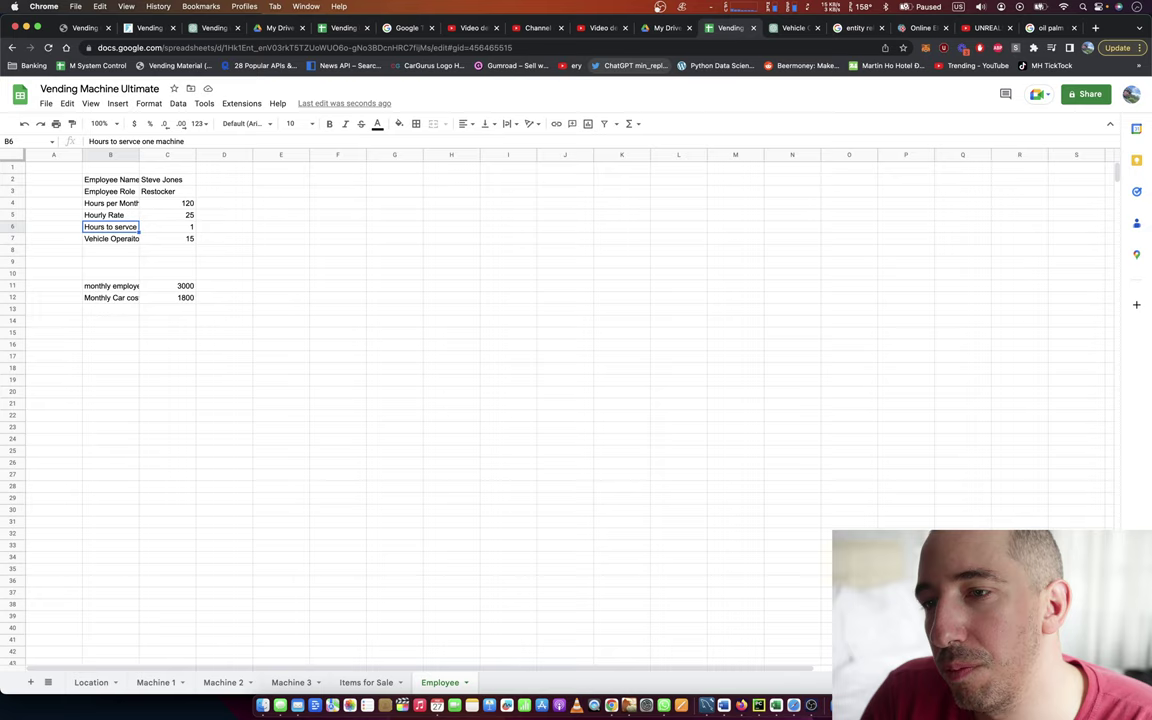
pyautogui.press('Right')
pyautogui.press('Left')
pyautogui.press('Down')
pyautogui.press('Down')
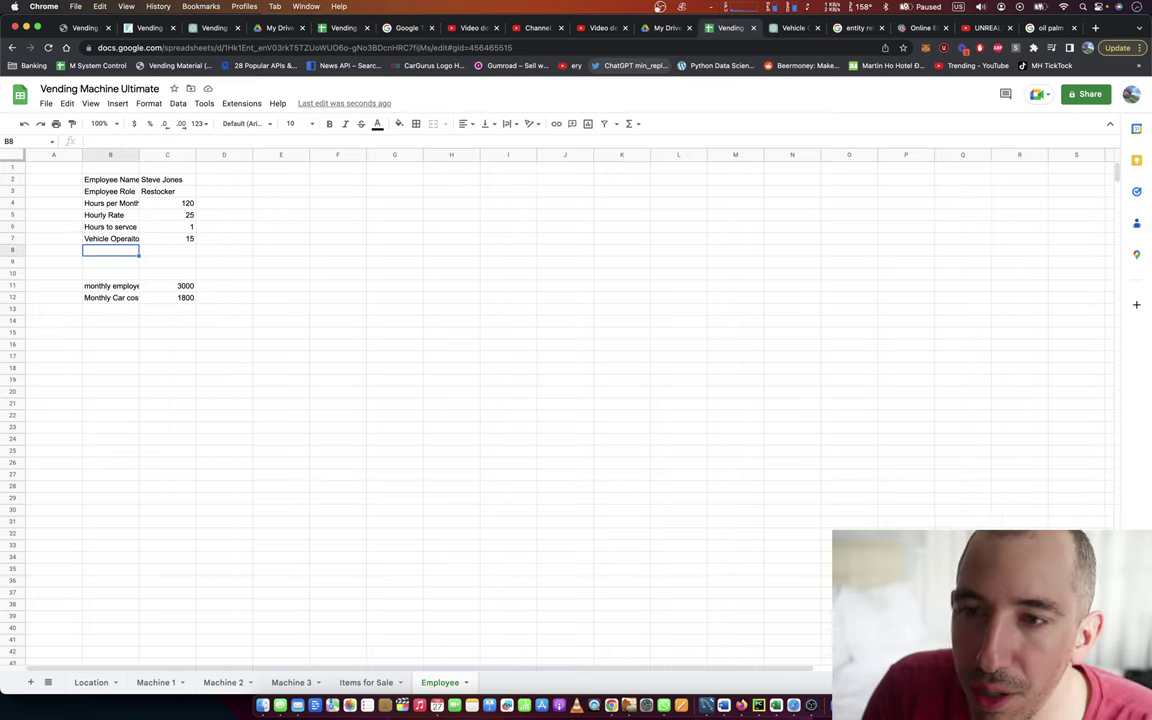
pyautogui.write('Hours to Drive')
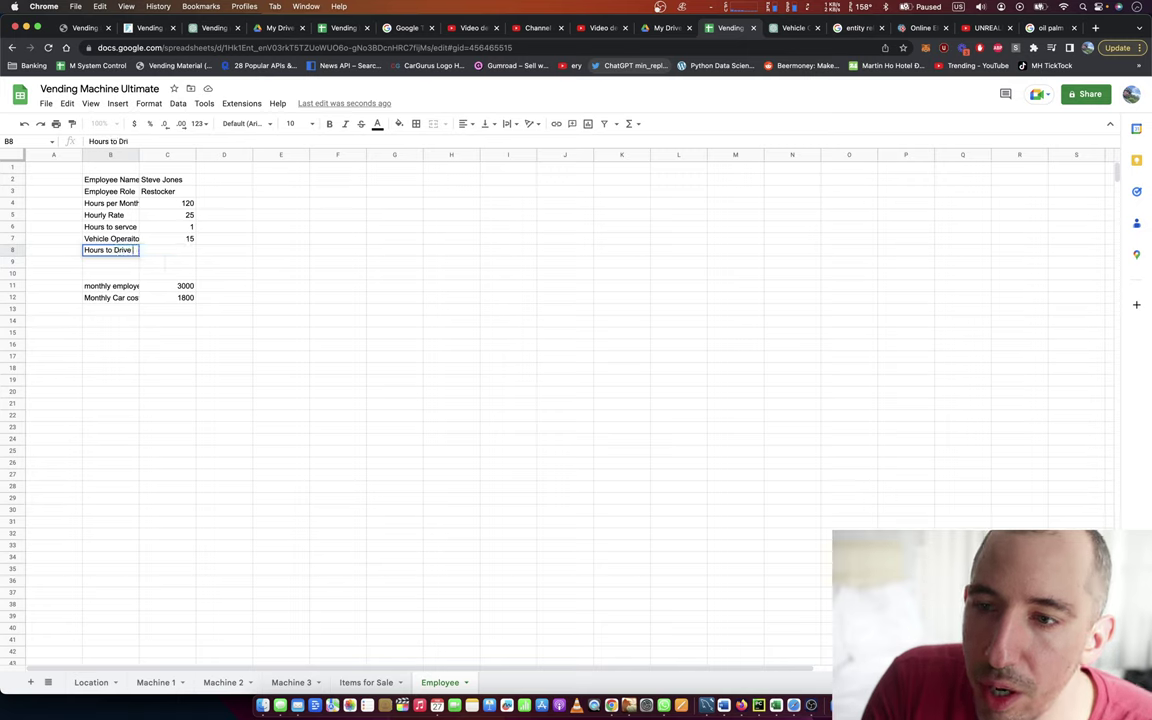
pyautogui.write(' to new location')
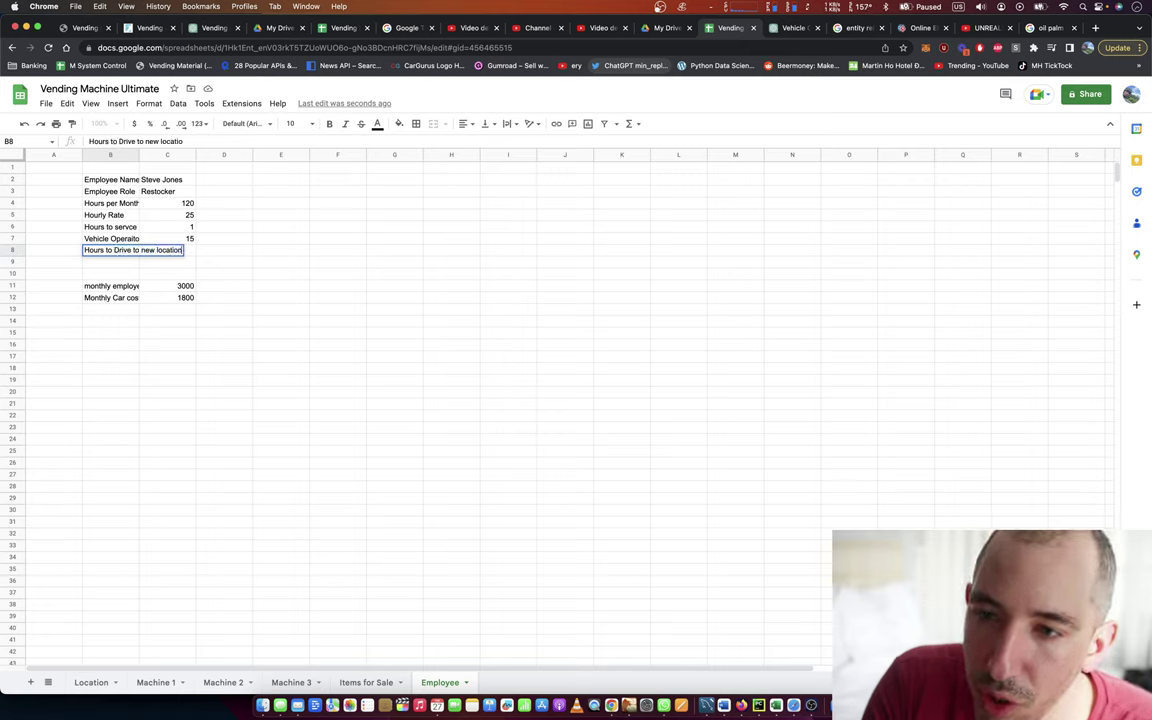
pyautogui.press('Return')
# Add the label "Locations respponsible" in B9 with a value of 5 beside it in C9
pyautogui.write('Locations res')
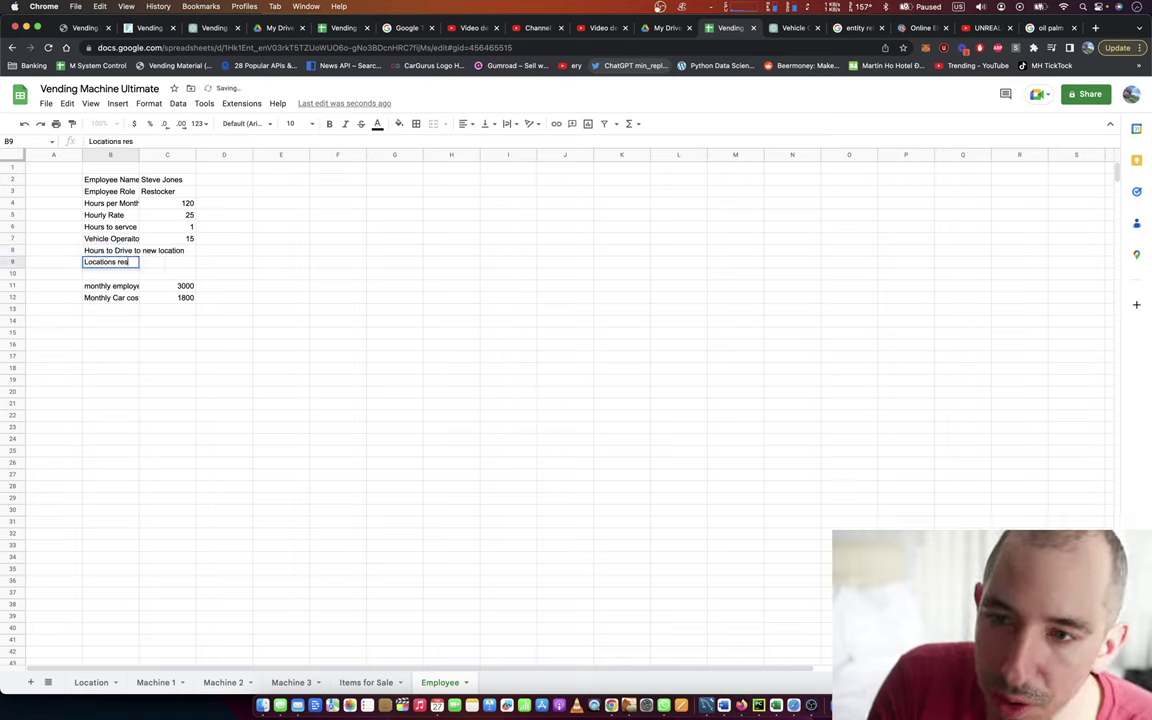
pyautogui.write('pponsible')
pyautogui.press('Return')
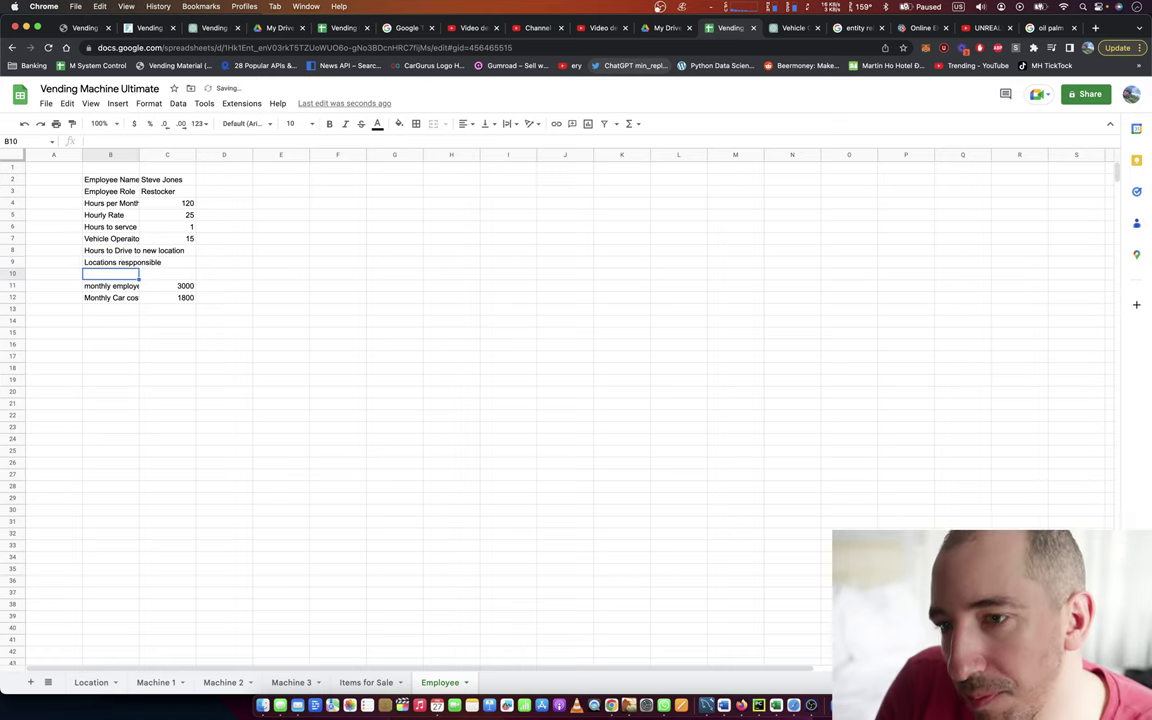
pyautogui.press('Up')
pyautogui.press('Right')
pyautogui.write('5')
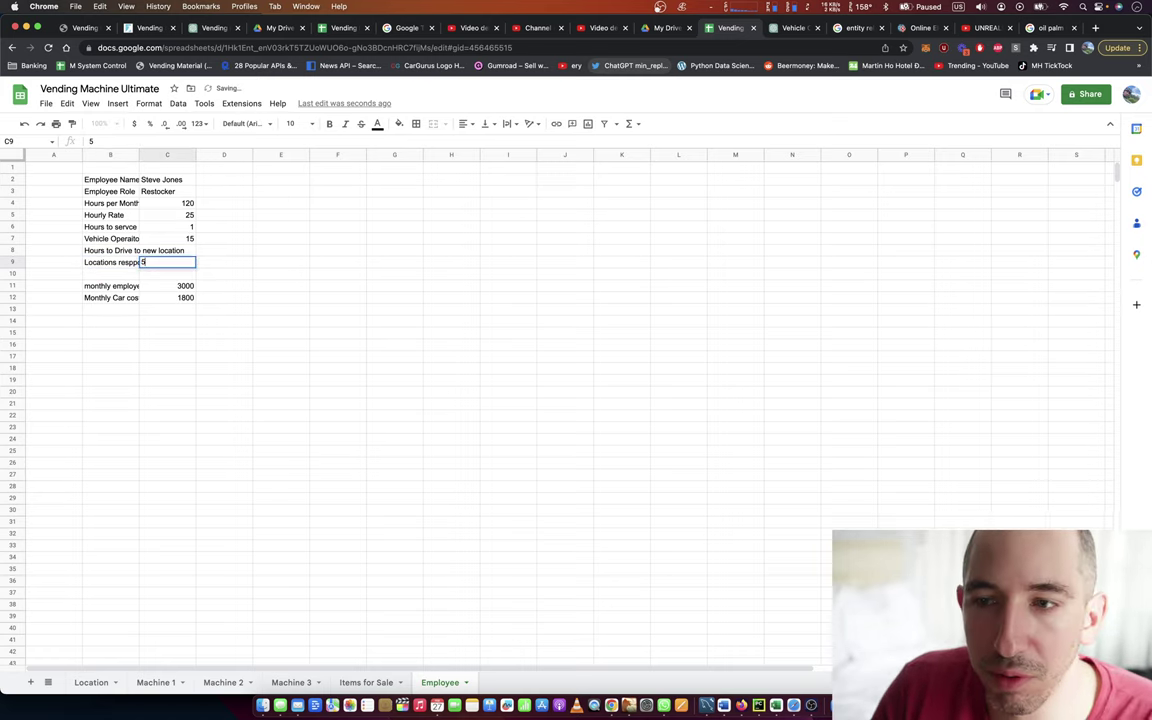
# Set the hours to drive to a new location in C8 to 1
pyautogui.press('Up')
pyautogui.write('1')
pyautogui.press('Left')
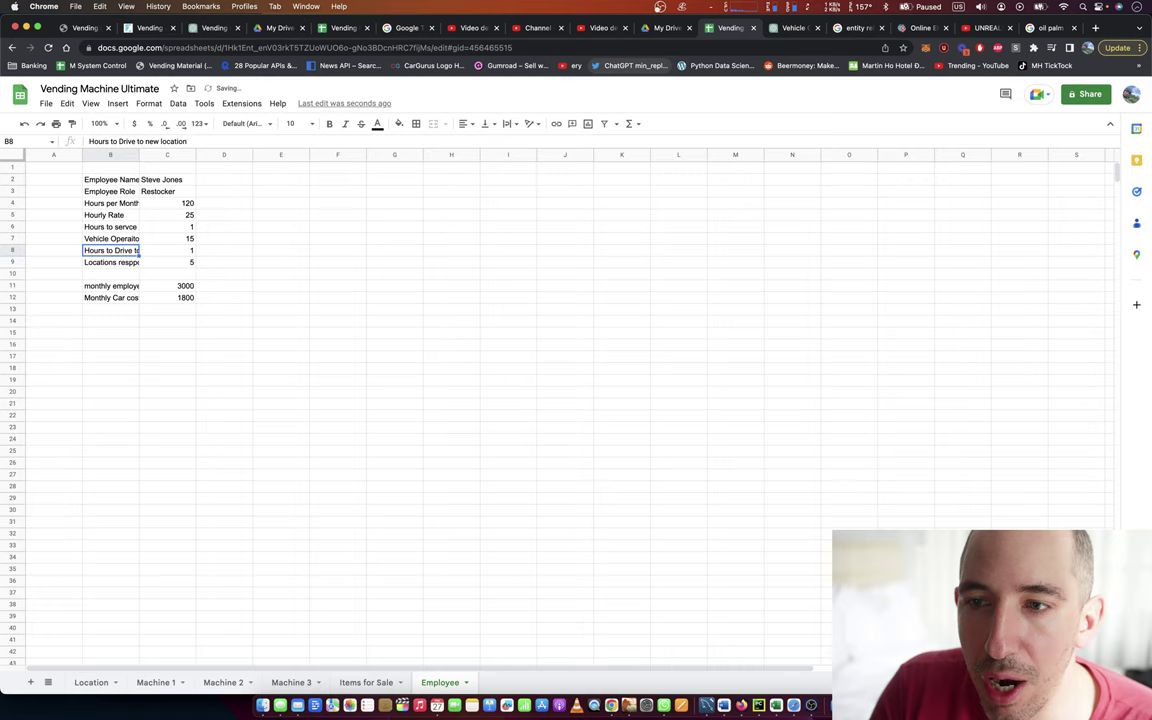
# Enter the label "Monthly driving" in B13, below the monthly car cost label
pyautogui.press('Down')
pyautogui.press('Down')
pyautogui.press('Down')
pyautogui.press('Down')
pyautogui.press('Down')
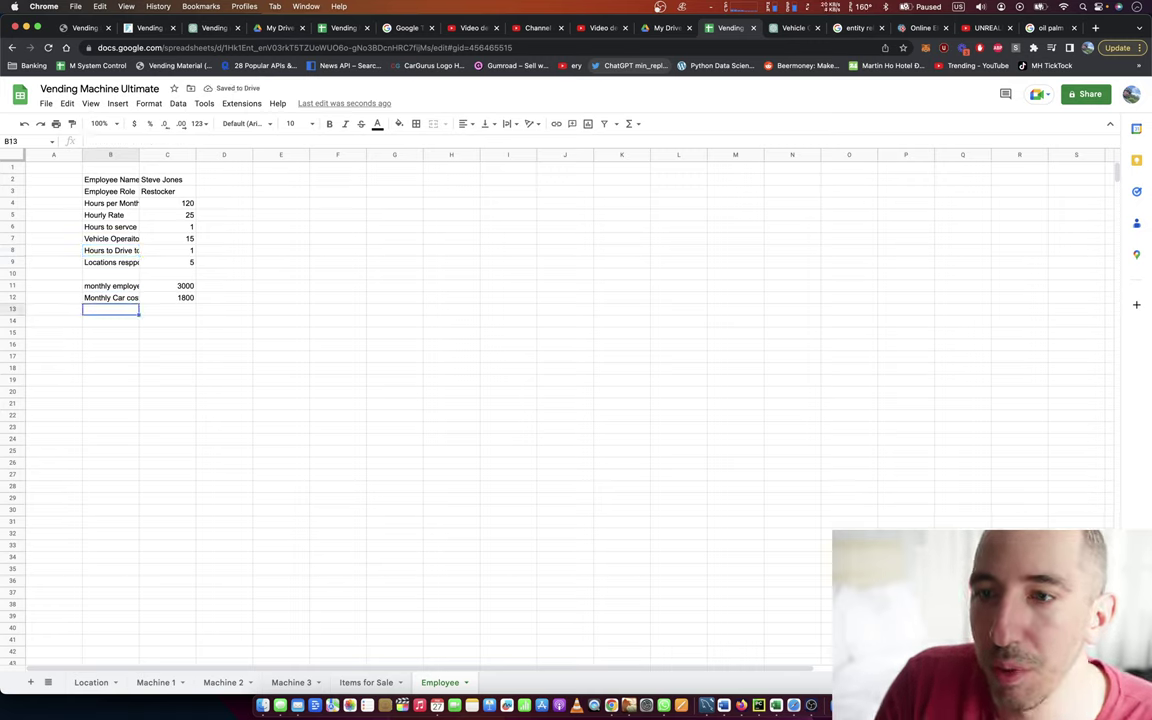
pyautogui.write('Monthly')
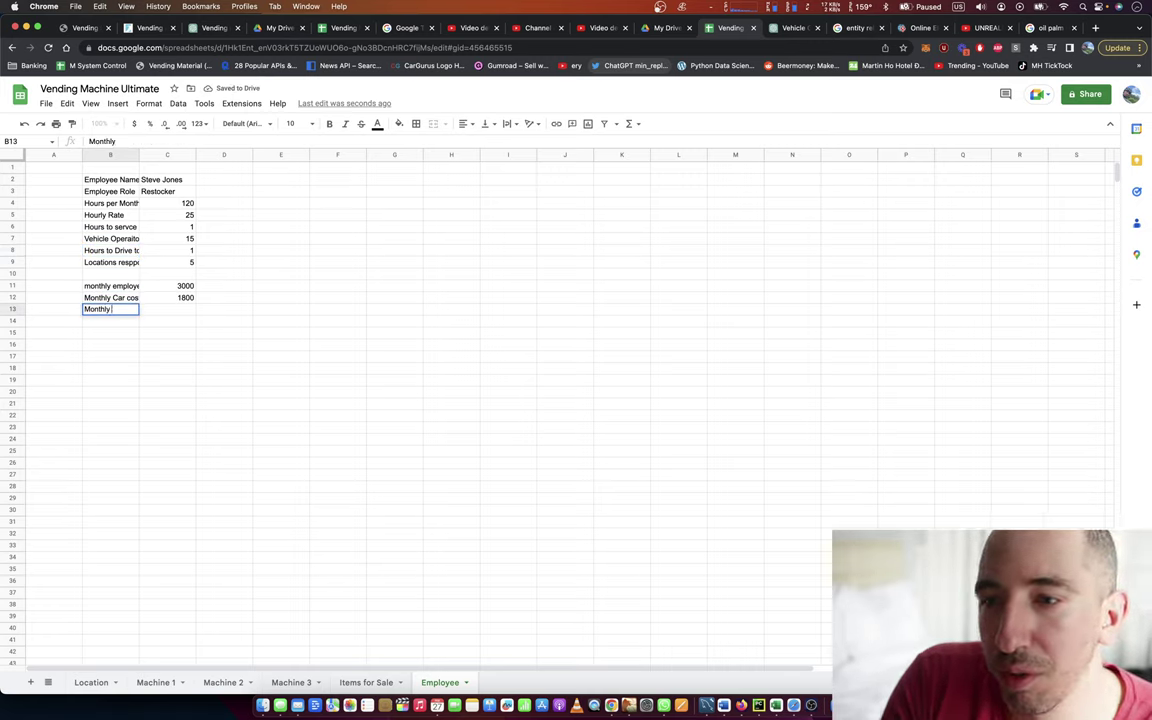
pyautogui.write(' driving')
pyautogui.press('Tab')
pyautogui.press('Left')
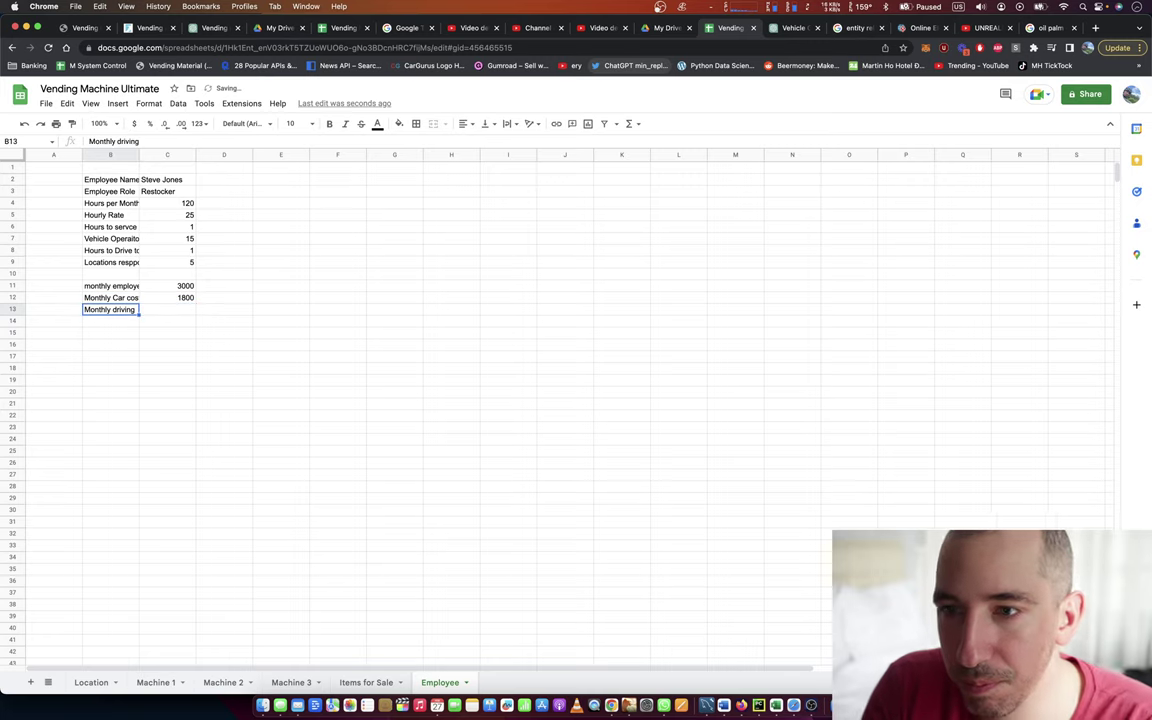
# Review the employee inputs in rows 6 to 9 and the monthly car cost formula in C12
pyautogui.press('Right')
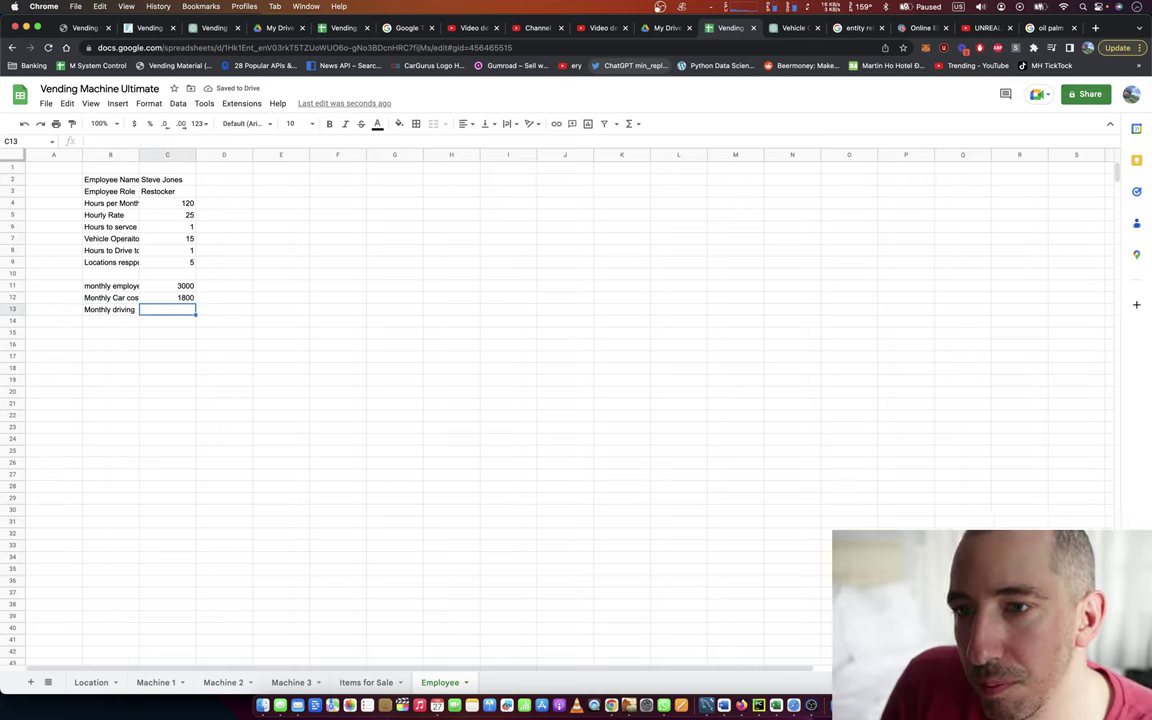
pyautogui.press('Left')
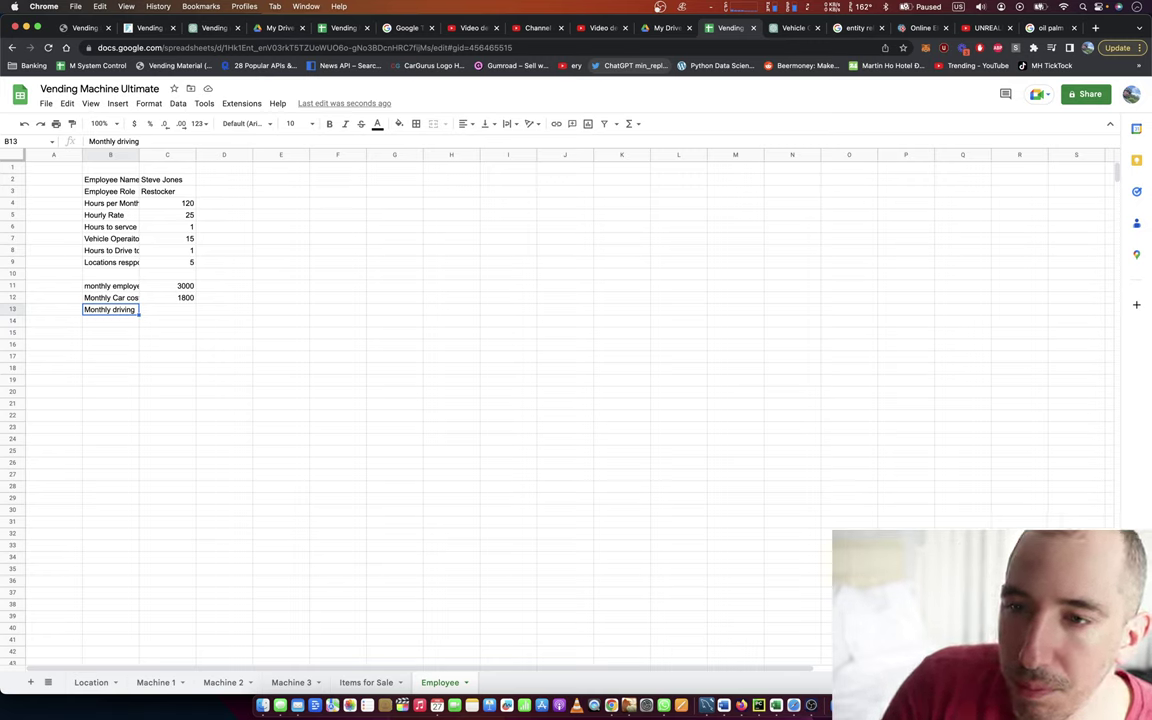
pyautogui.press('Right')
pyautogui.press('Left')
pyautogui.press('Right')
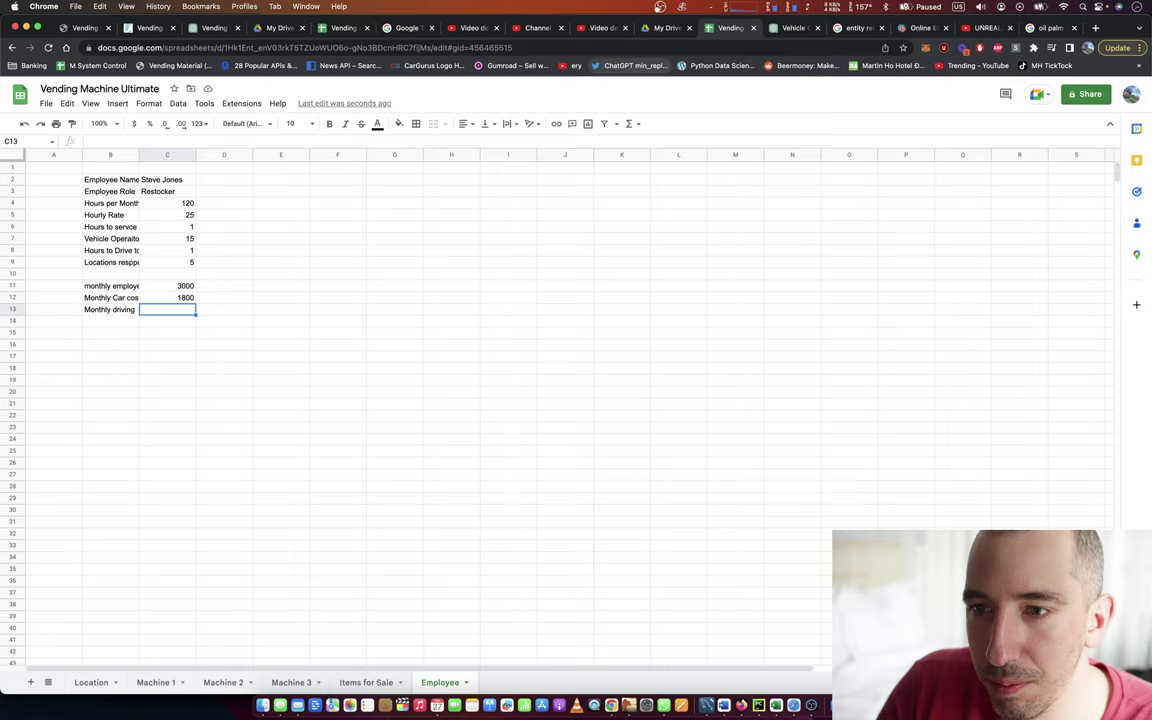
pyautogui.press('Up')
pyautogui.press('Right')
pyautogui.press('Left')
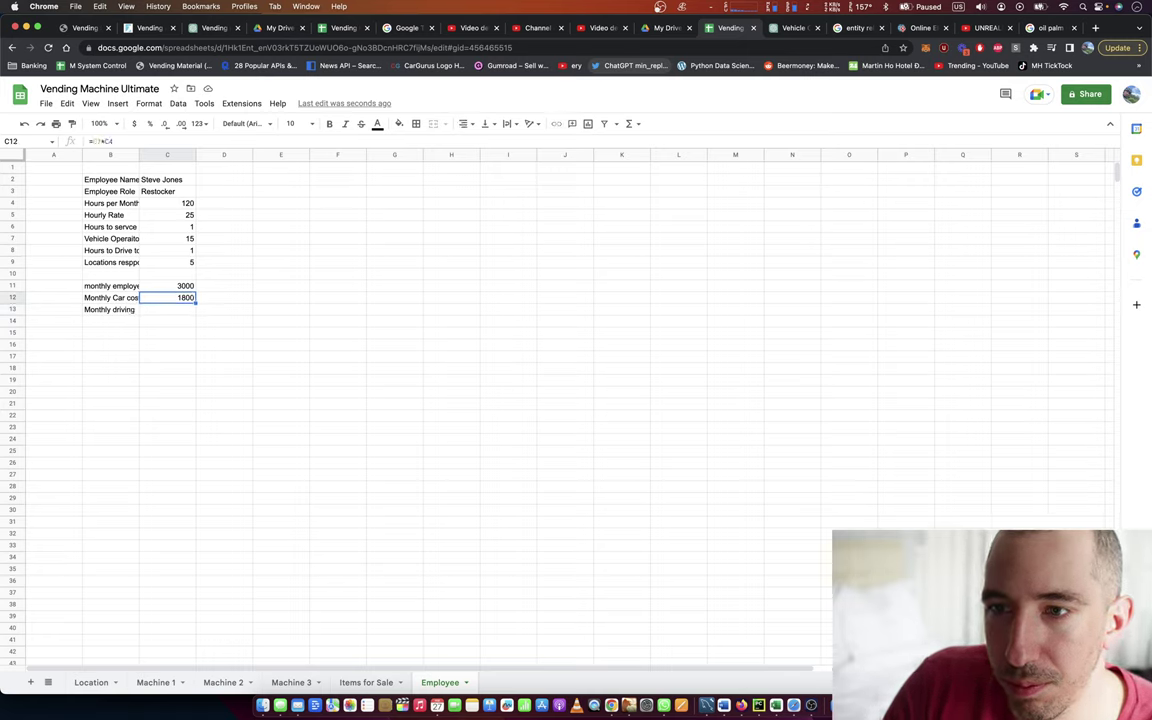
pyautogui.press('Right')
pyautogui.press('Left')
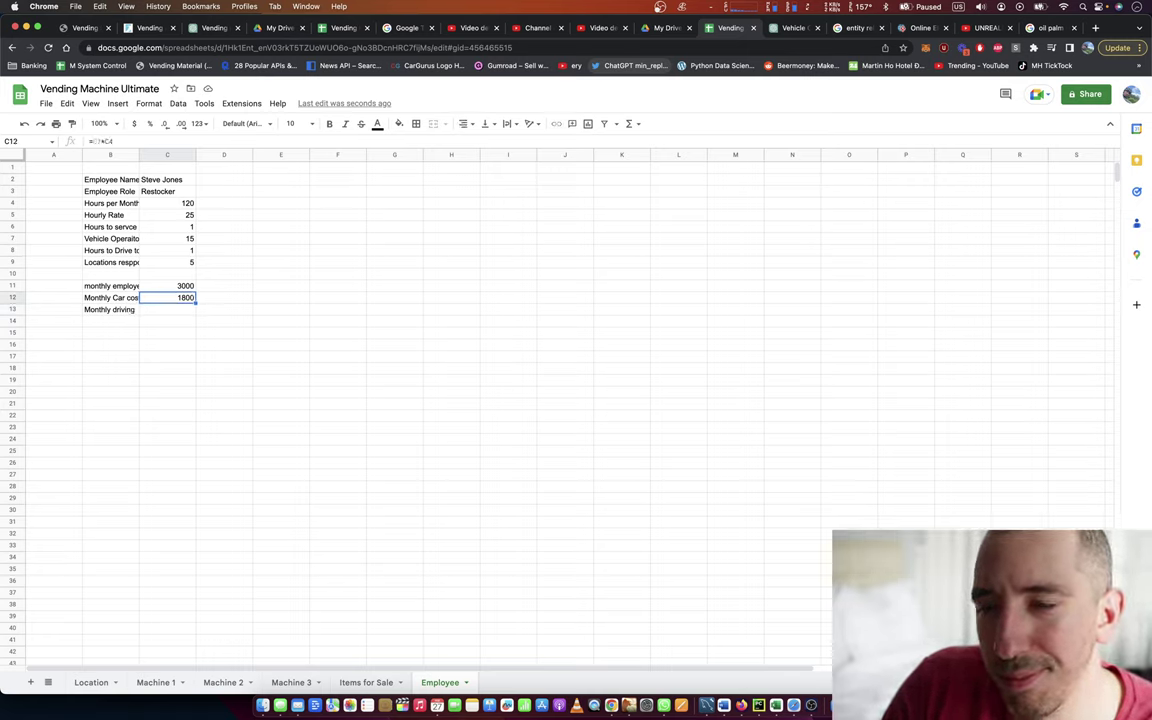
pyautogui.press('Up')
pyautogui.press('Up')
pyautogui.press('Up')
pyautogui.press('Up')
pyautogui.press('Up')
pyautogui.press('Up')
pyautogui.press('Up')
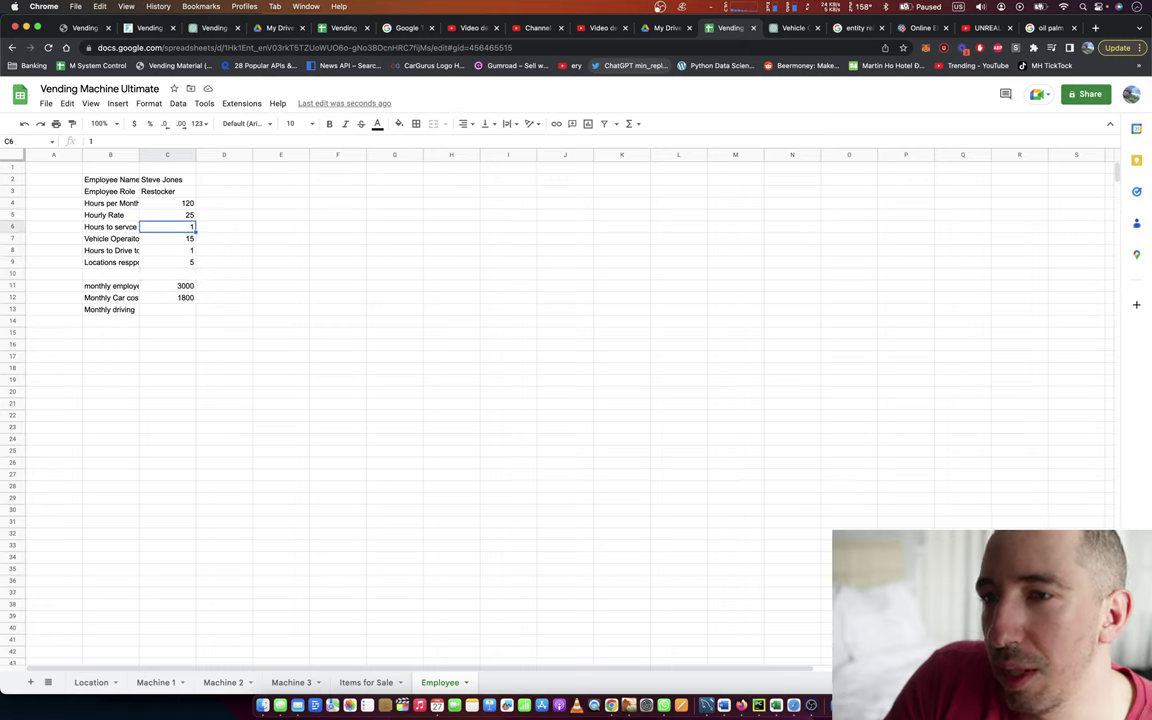
pyautogui.press('Down')
pyautogui.press('Down')
pyautogui.press('Up')
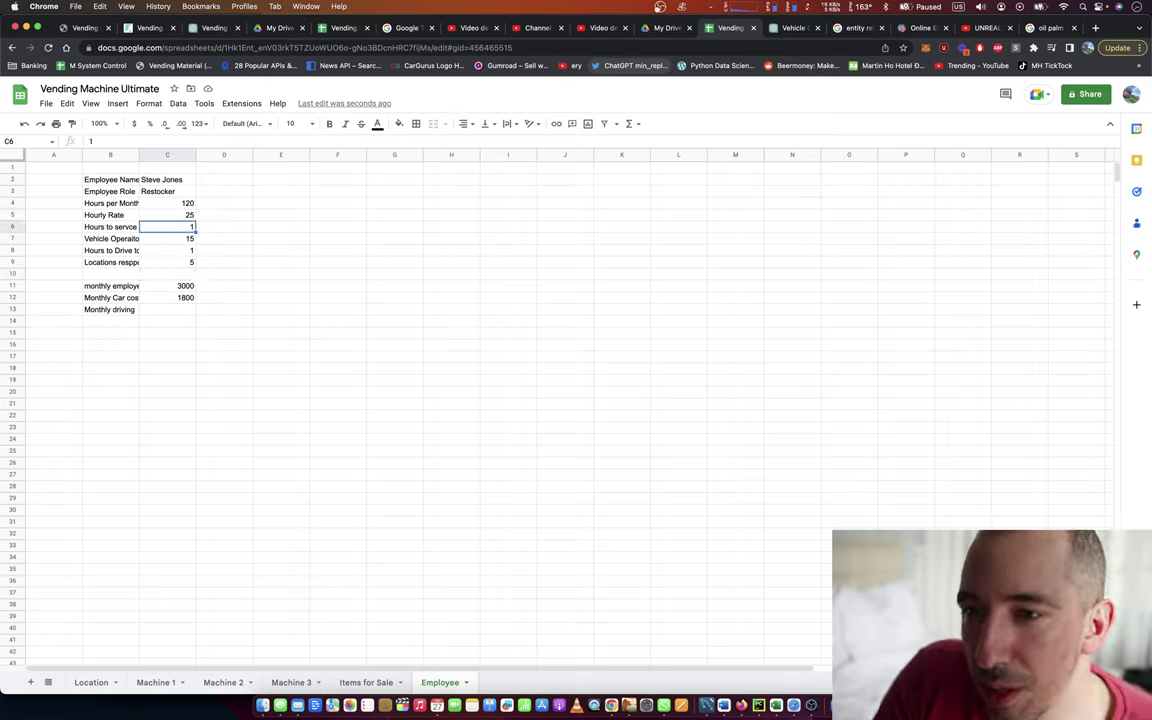
pyautogui.press('Down')
pyautogui.press('Down')
pyautogui.press('Down')
pyautogui.press('Down')
pyautogui.press('Down')
pyautogui.press('Up')
pyautogui.press('Up')
pyautogui.press('Up')
pyautogui.press('Left')
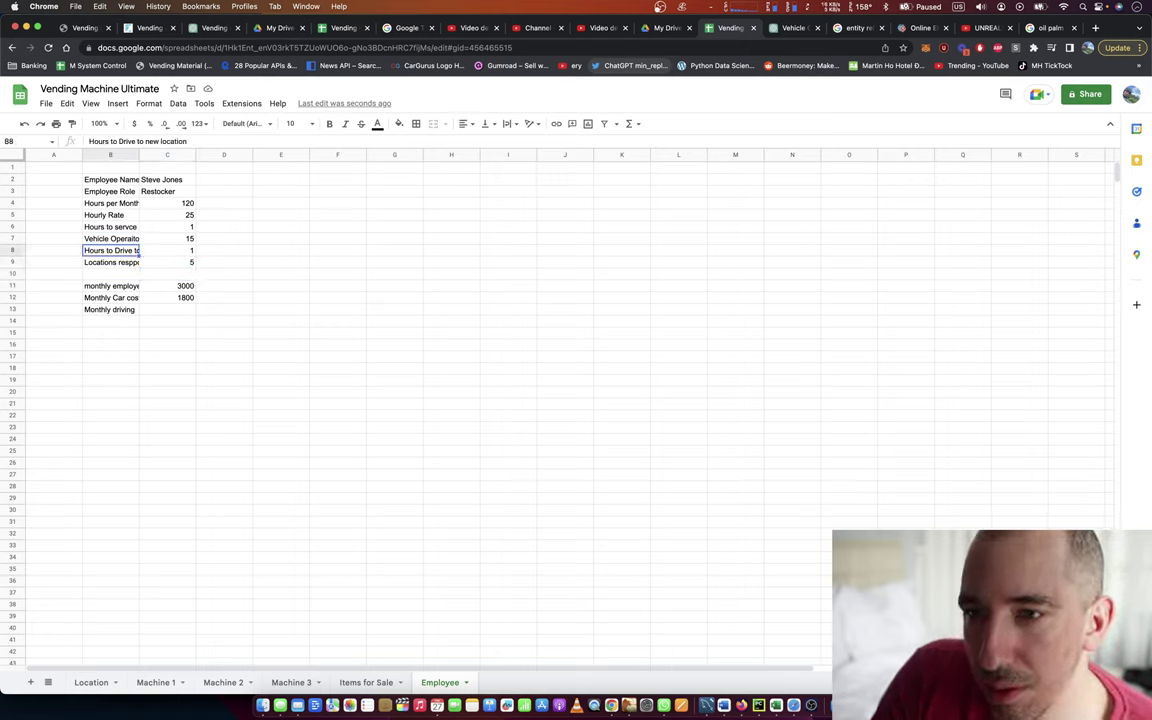
pyautogui.press('Up')
pyautogui.press('Right')
pyautogui.press('Left')
pyautogui.press('Right')
pyautogui.press('Down')
pyautogui.press('Down')
pyautogui.press('Down')
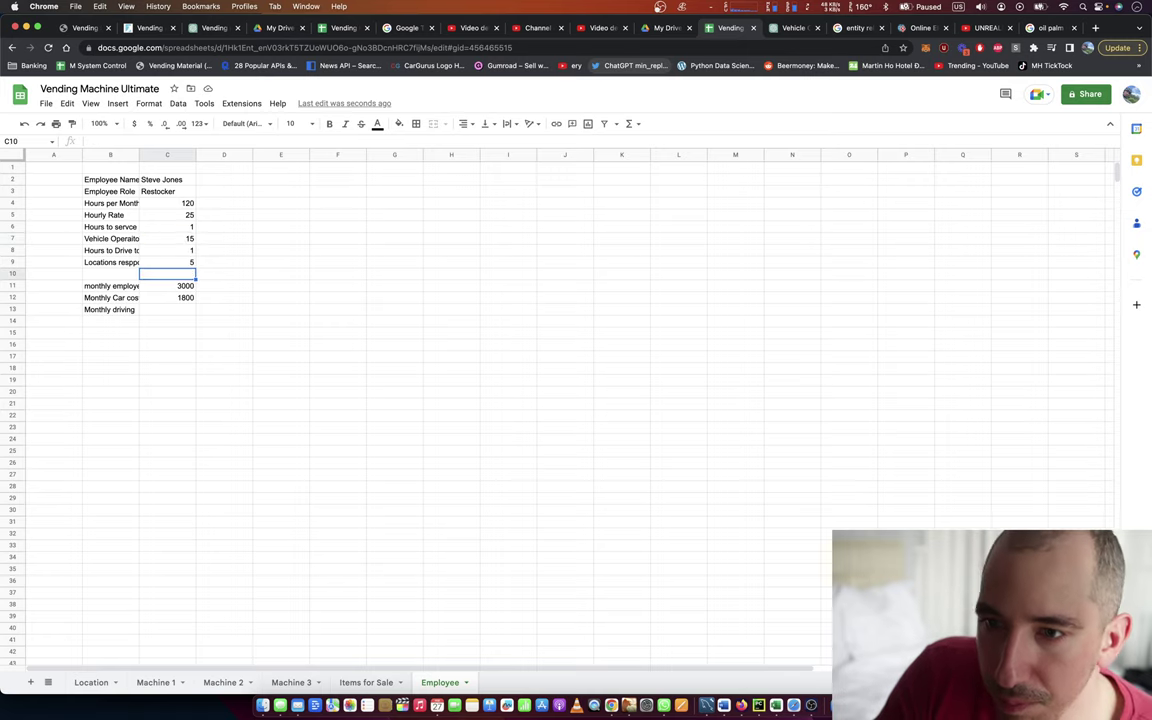
pyautogui.press('Down')
pyautogui.press('Delete')
pyautogui.hotkey('ctrl', 'z')
# Clear the monthly car cost formula in C12 and the "Monthly driving" label in B13
pyautogui.press('Down')
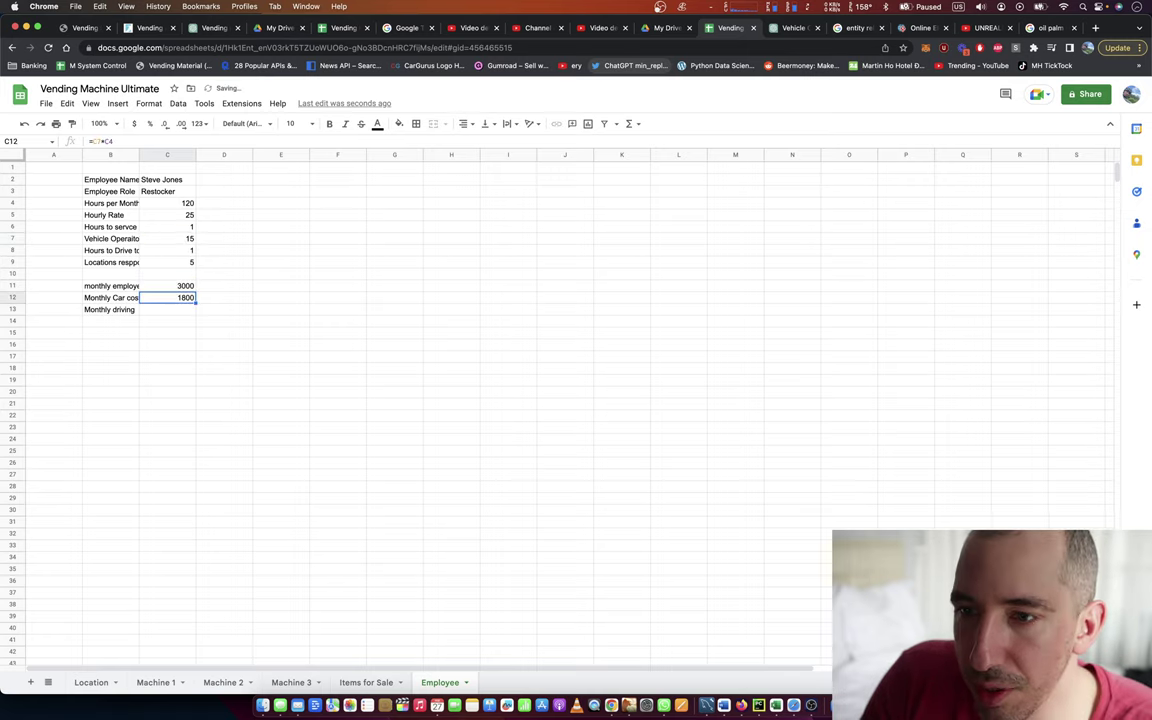
pyautogui.press('Delete')
pyautogui.press('Left')
pyautogui.press('Down')
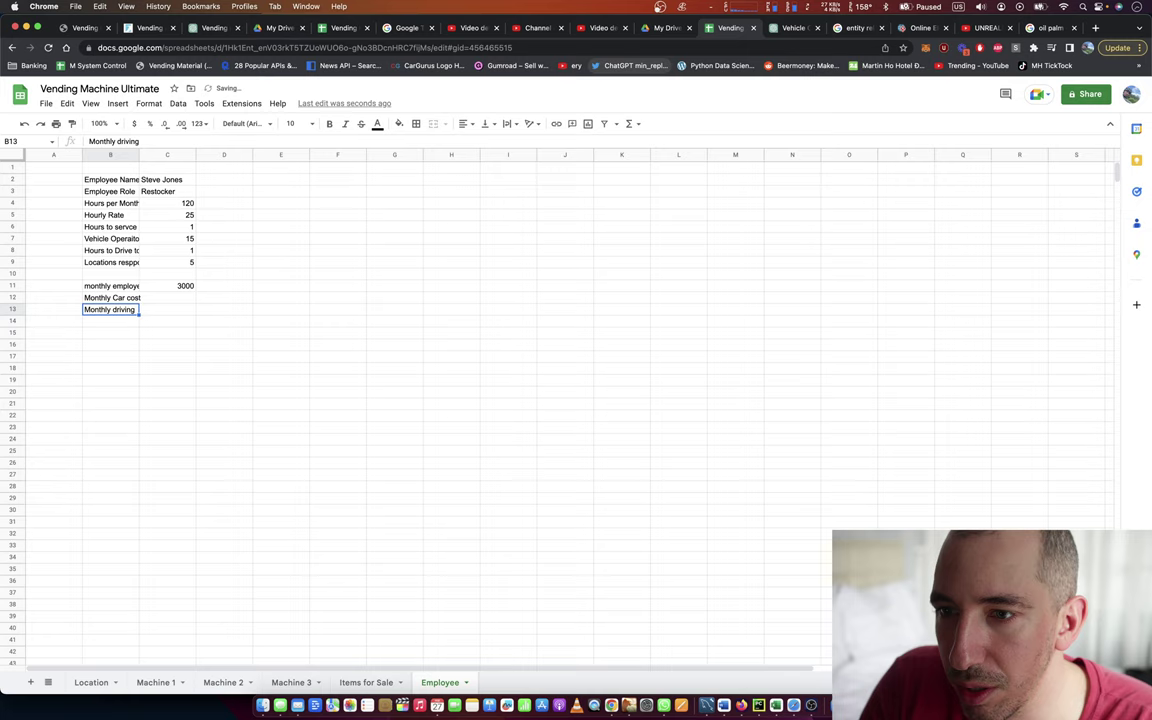
pyautogui.press('Up')
pyautogui.press('Down')
pyautogui.press('Delete')
# Calculate the monthly car cost in C12 with the formula =C9*C8*C7
pyautogui.press('Up')
pyautogui.press('Right')
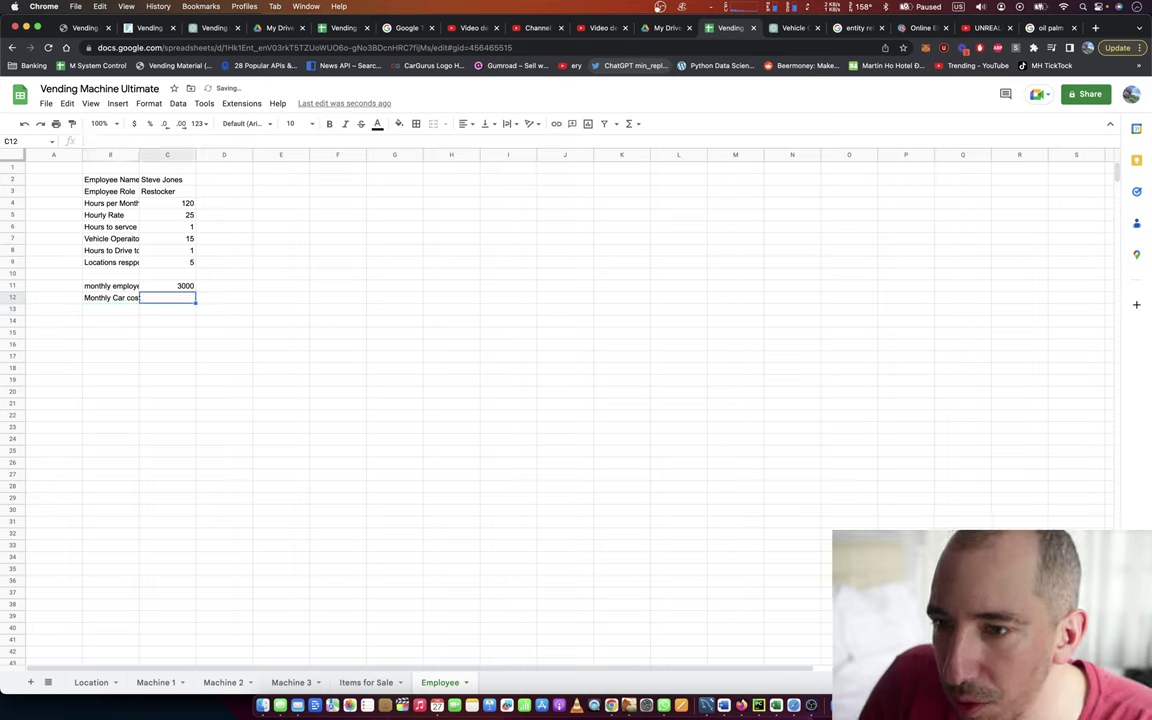
pyautogui.write('=C11')
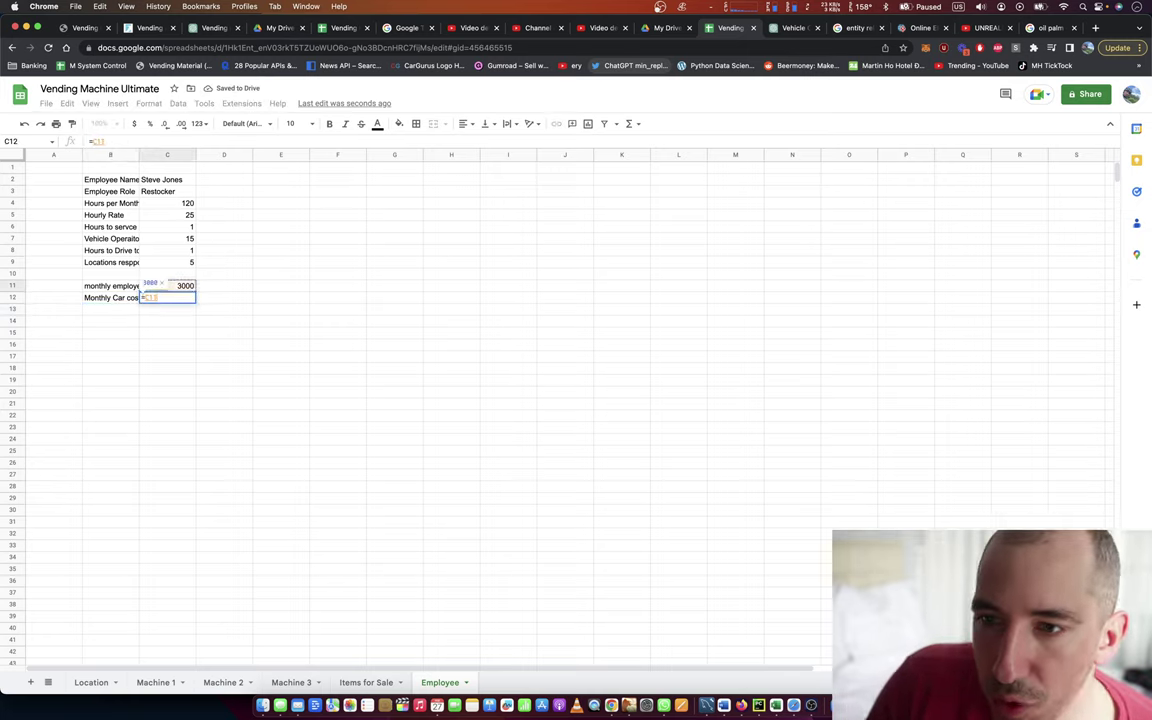
pyautogui.press('Up')
pyautogui.press('Up')
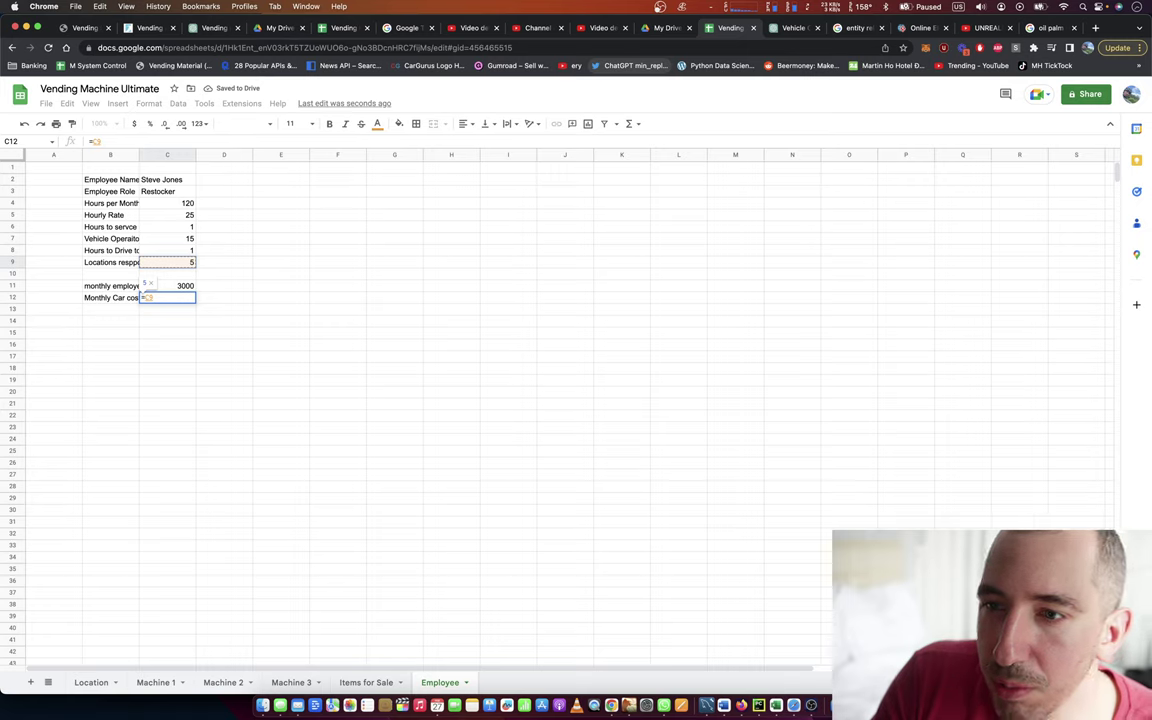
pyautogui.write('*')
pyautogui.press('Up')
pyautogui.press('Up')
pyautogui.press('Up')
pyautogui.press('Up')
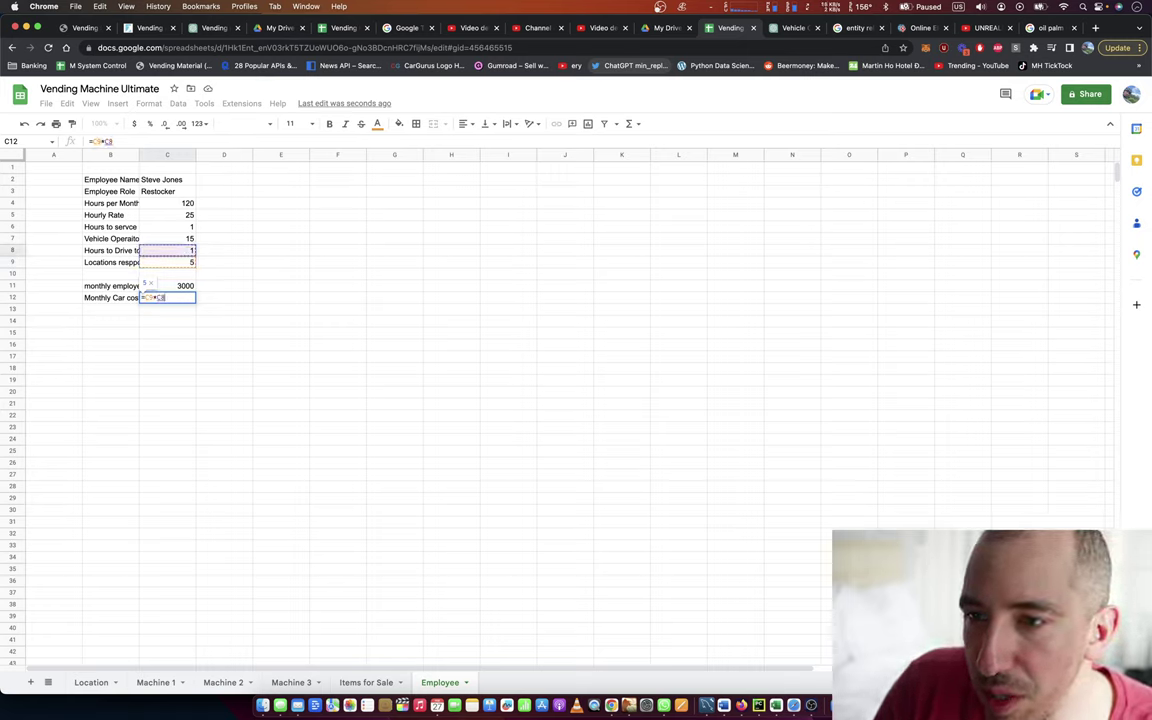
pyautogui.write('*')
pyautogui.press('Up')
pyautogui.press('Up')
pyautogui.press('Up')
pyautogui.press('Up')
pyautogui.press('Up')
pyautogui.press('Return')
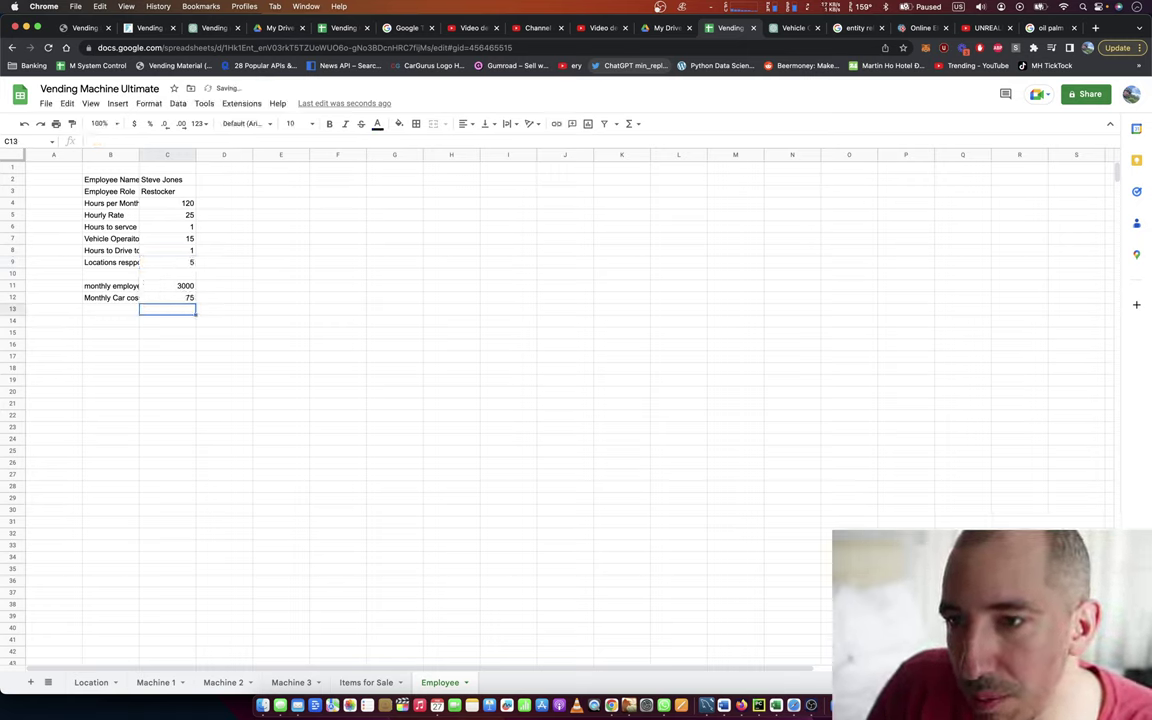
# Set the hours to drive to a new location in C8 to 1.5
pyautogui.press('Up')
pyautogui.press('Left')
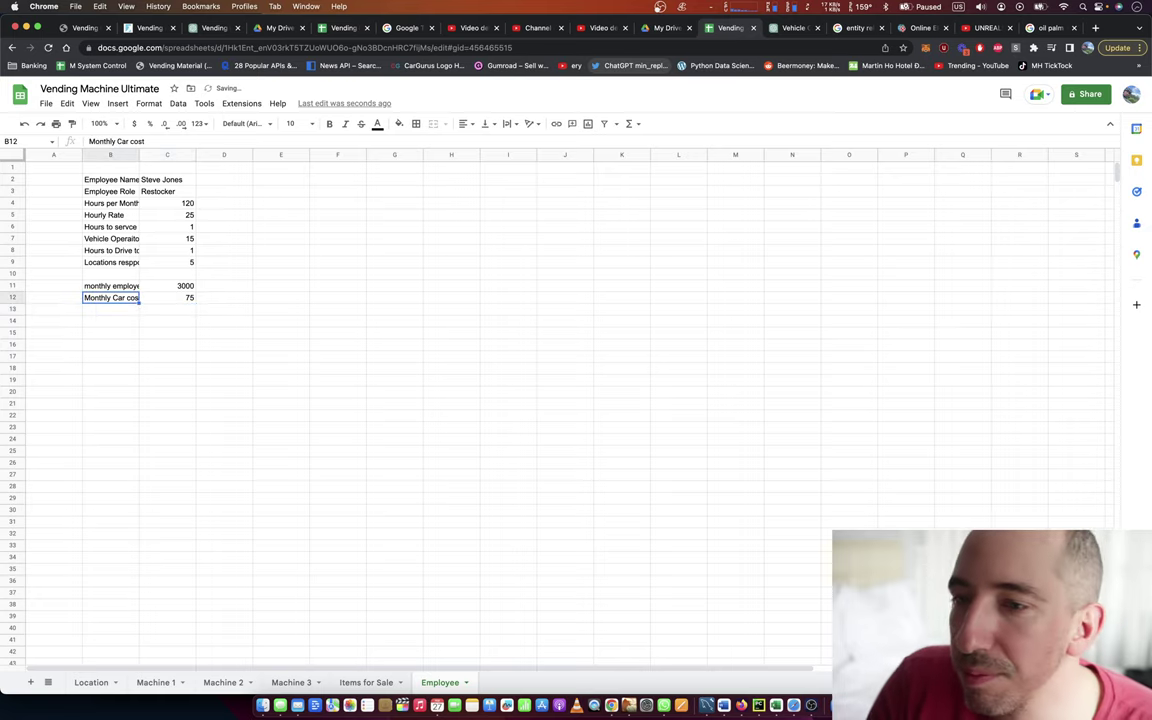
pyautogui.press('Right')
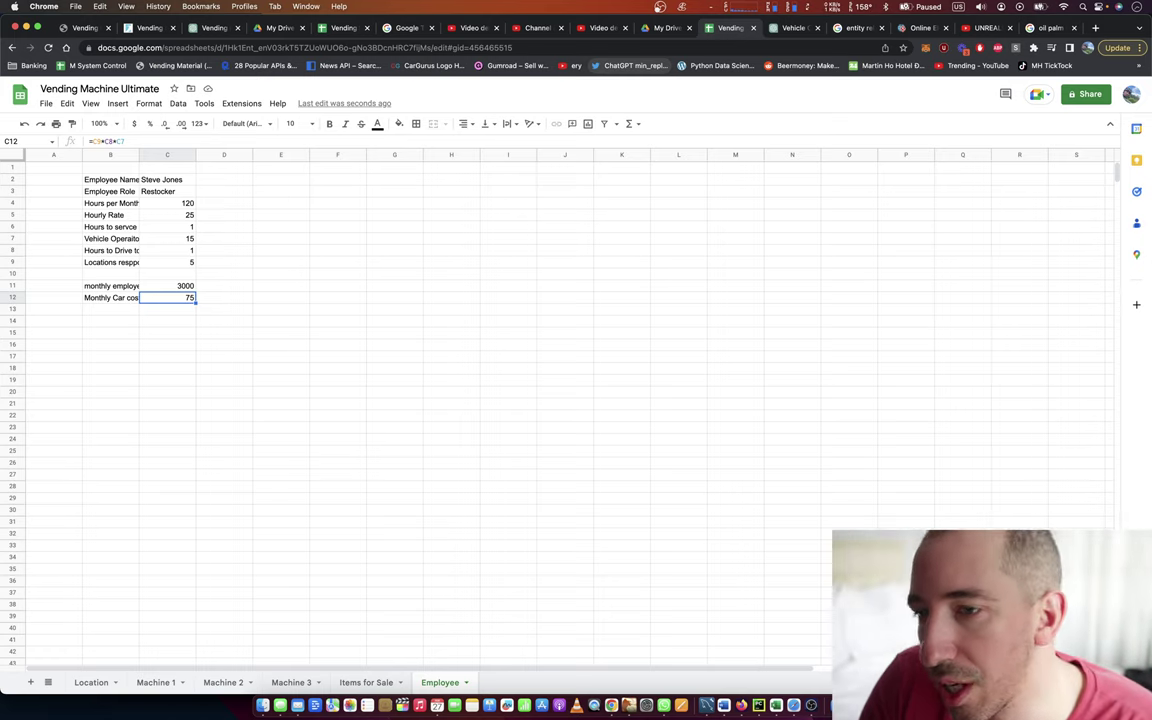
pyautogui.press('Left')
pyautogui.press('Up')
pyautogui.press('Up')
pyautogui.press('Up')
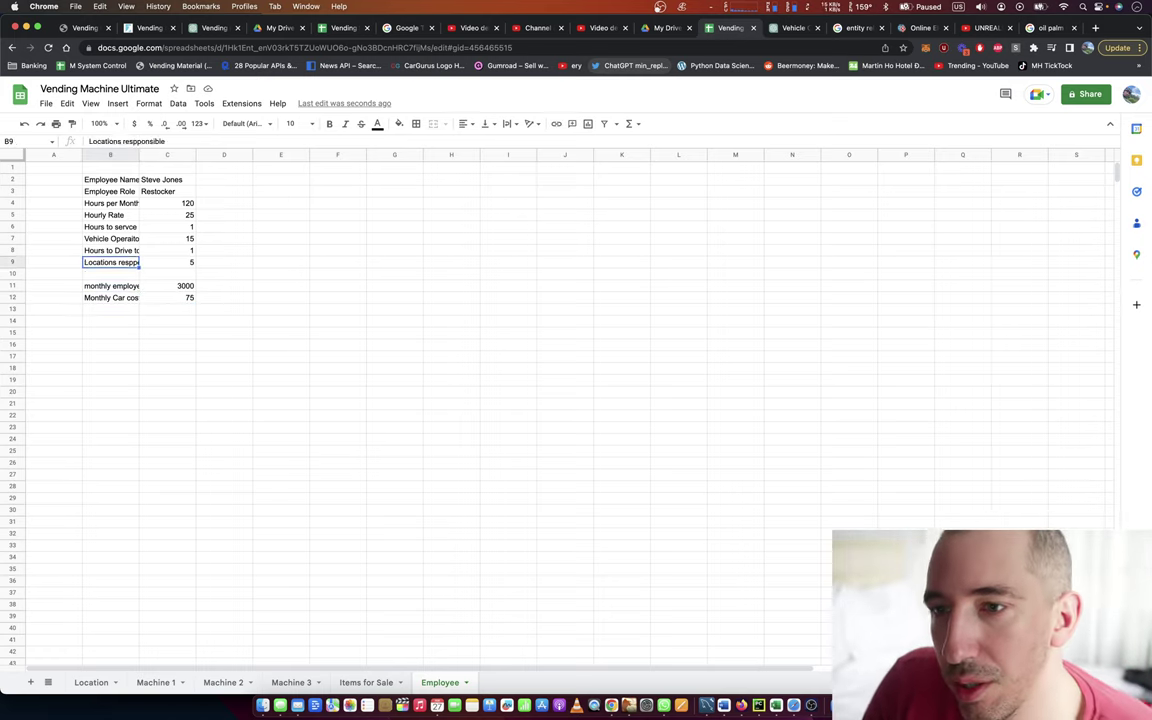
pyautogui.press('Up')
pyautogui.press('Right')
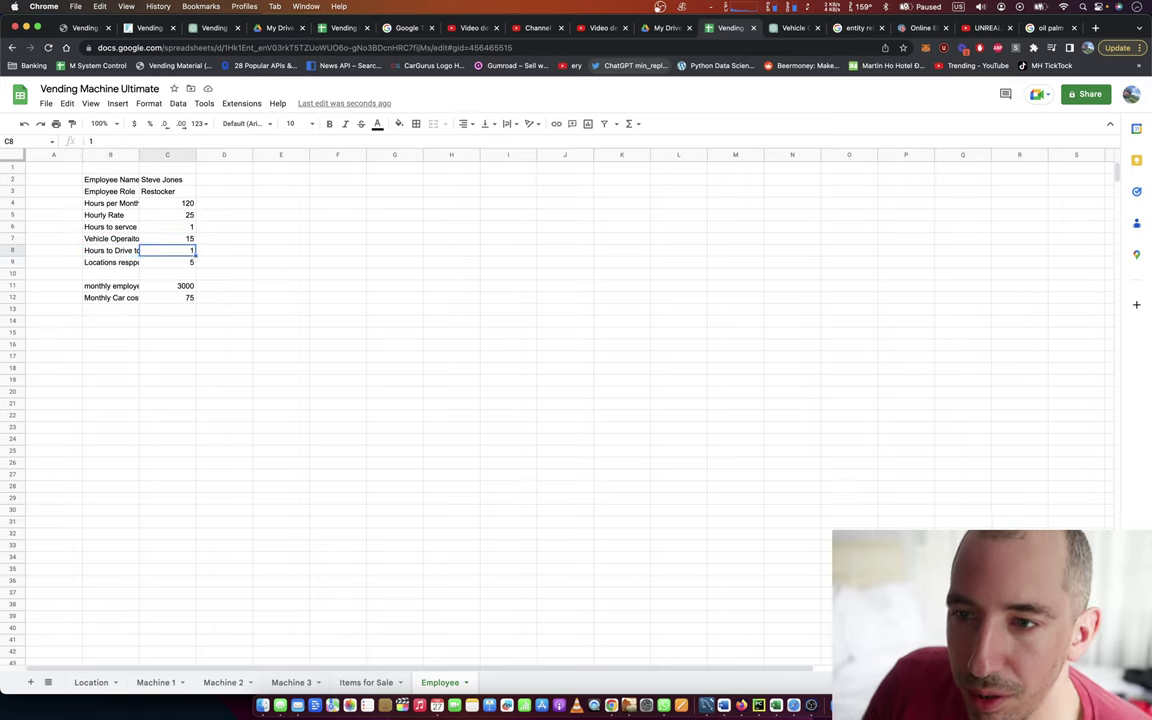
pyautogui.write('1.5')
pyautogui.press('Left')
pyautogui.press('Down')
pyautogui.press('Down')
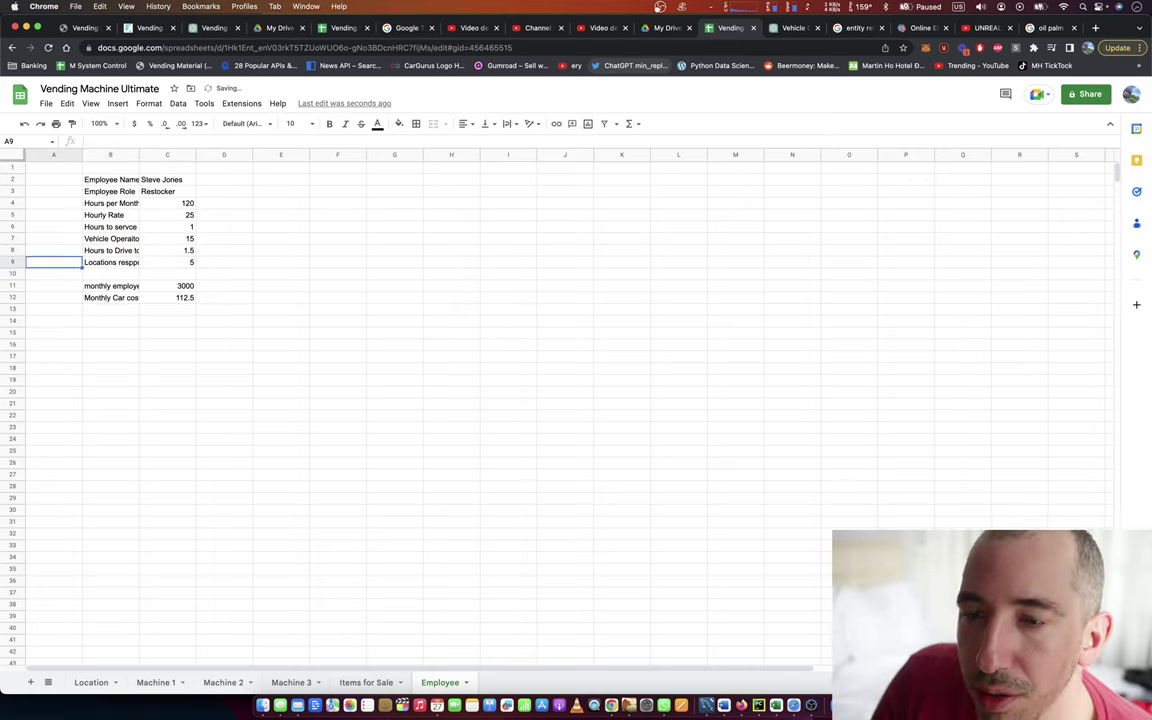
# Review the employee's hours, service, vehicle, driving and location inputs in rows 4 to 9
pyautogui.press('Right')
pyautogui.press('Down')
pyautogui.press('Right')
pyautogui.press('Up')
pyautogui.press('Left')
pyautogui.press('Left')
pyautogui.press('Right')
pyautogui.press('Right')
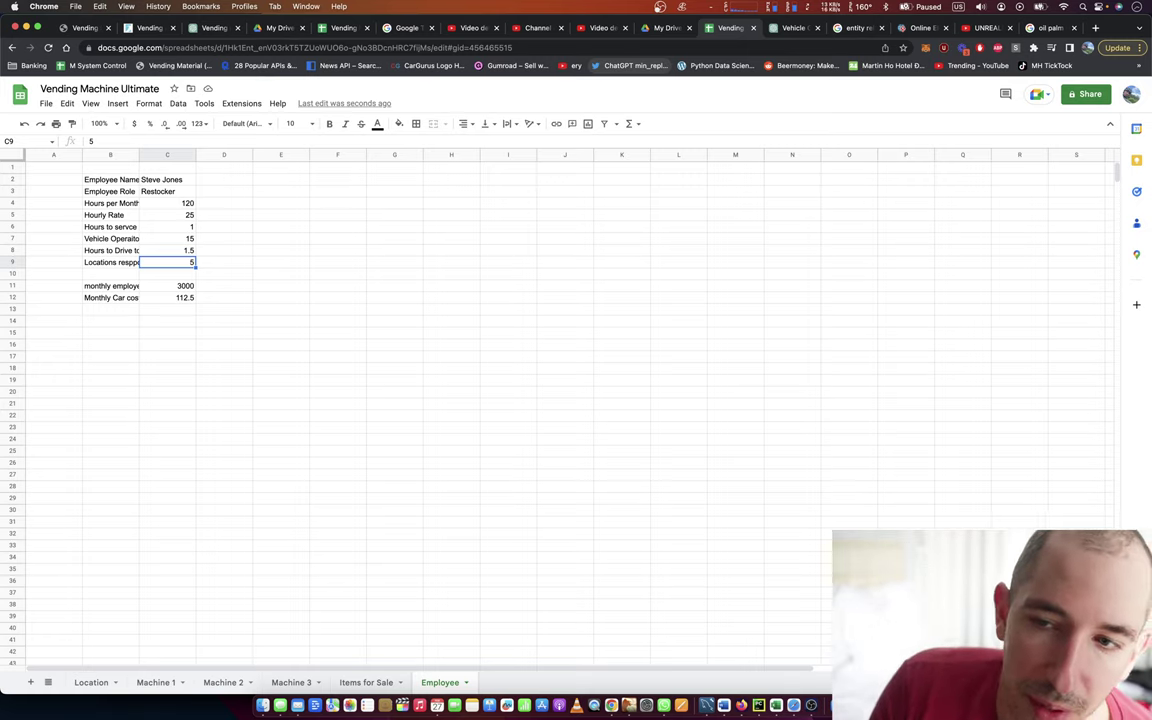
pyautogui.press('Up')
pyautogui.press('Up')
pyautogui.press('Up')
pyautogui.press('Up')
pyautogui.press('Up')
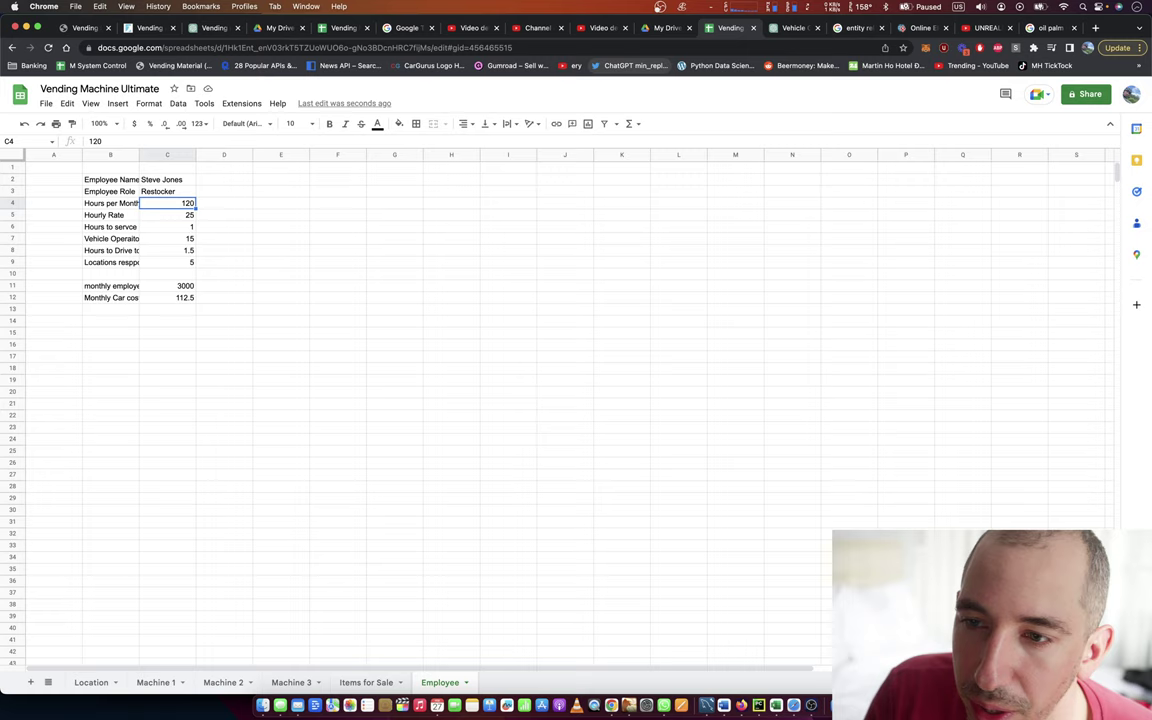
pyautogui.press('Down')
pyautogui.press('Down')
pyautogui.press('Down')
pyautogui.press('Down')
pyautogui.press('Down')
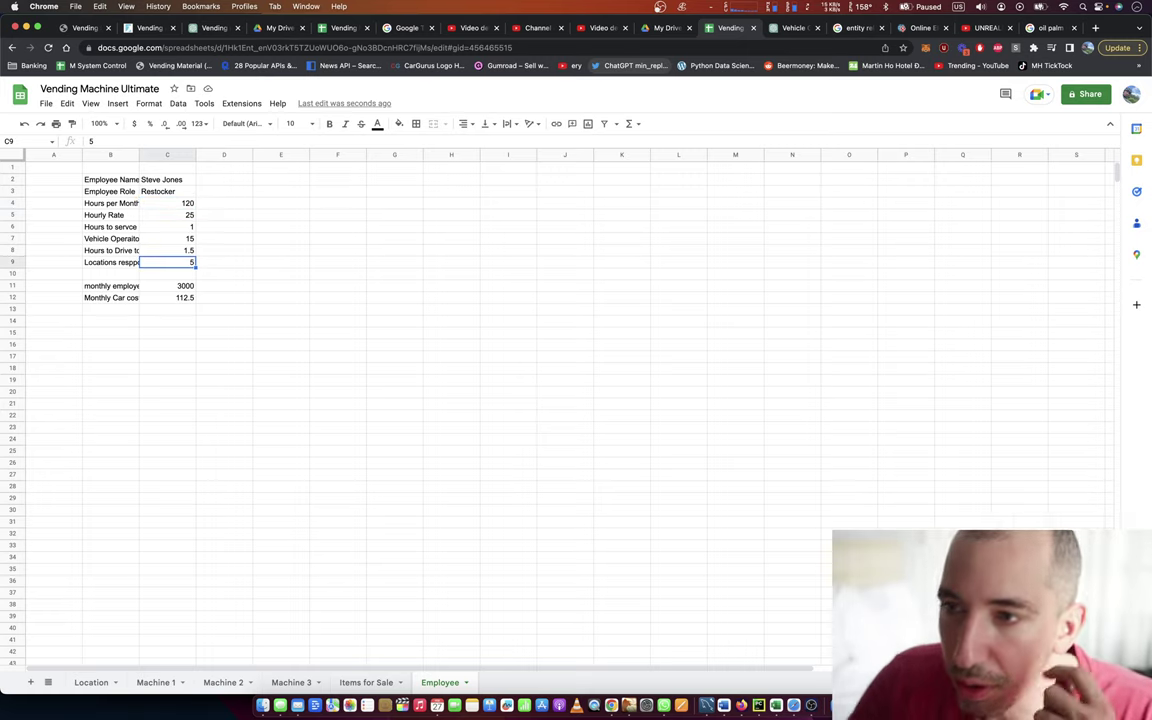
pyautogui.press('Up')
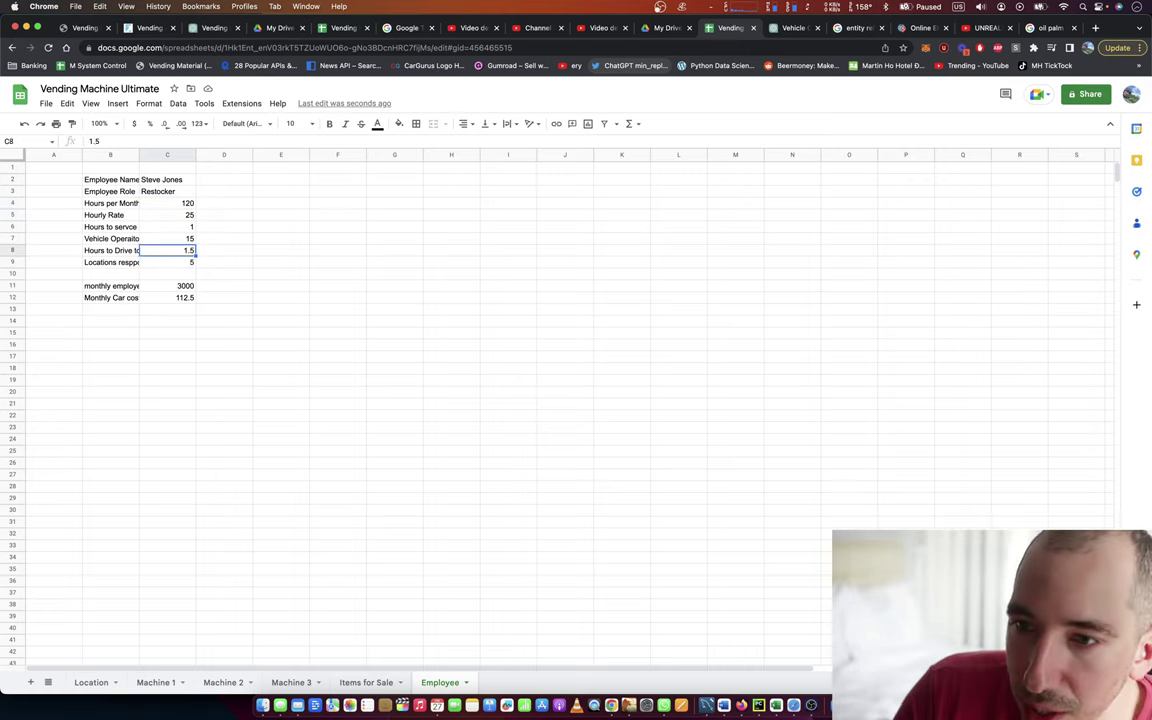
pyautogui.press('Up')
pyautogui.press('Up')
pyautogui.press('Down')
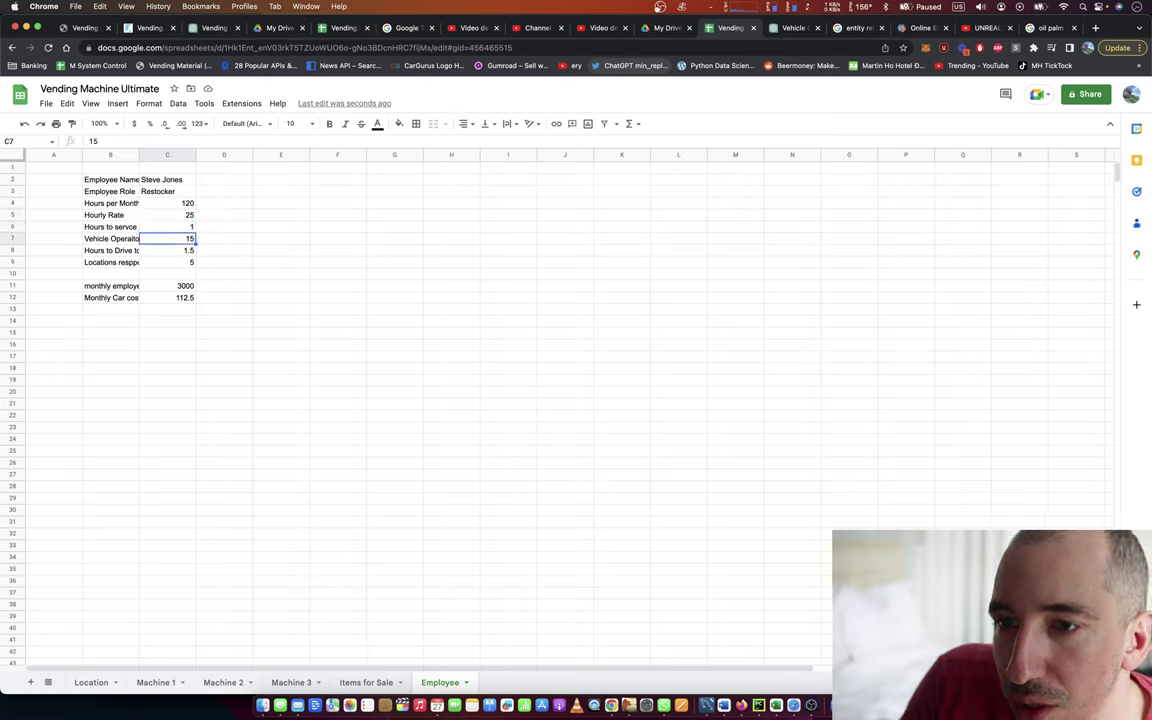
pyautogui.press('Up')
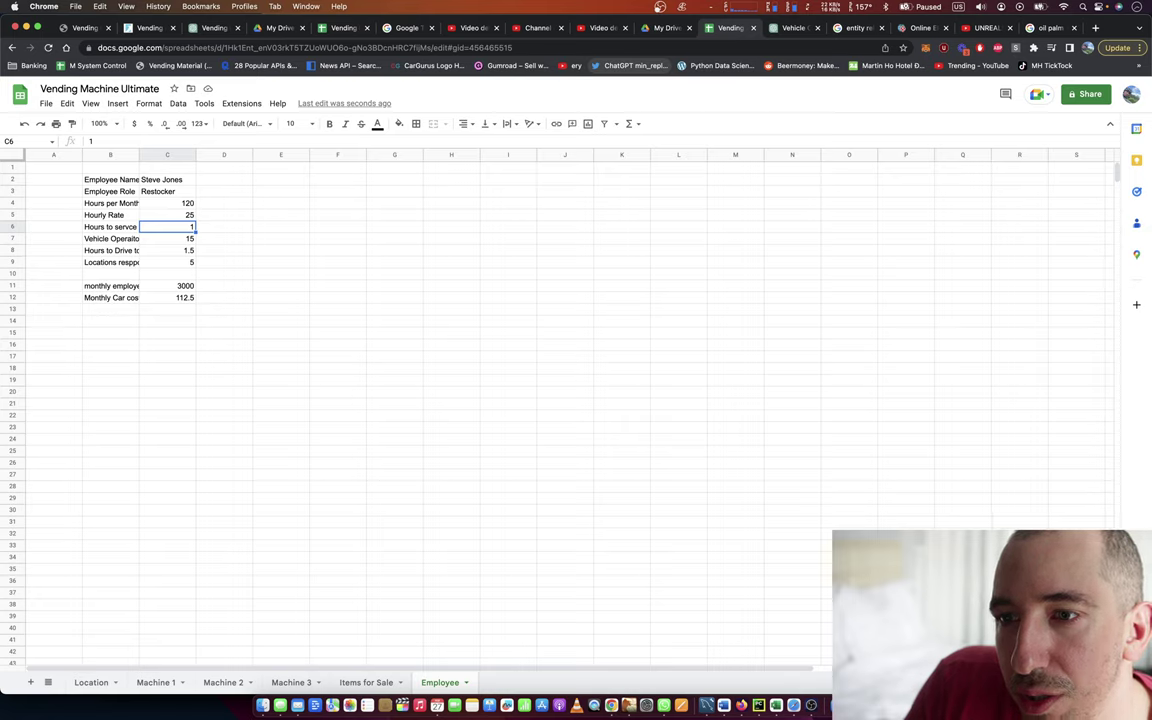
pyautogui.press('Down')
pyautogui.press('Down')
pyautogui.press('Down')
pyautogui.press('Left')
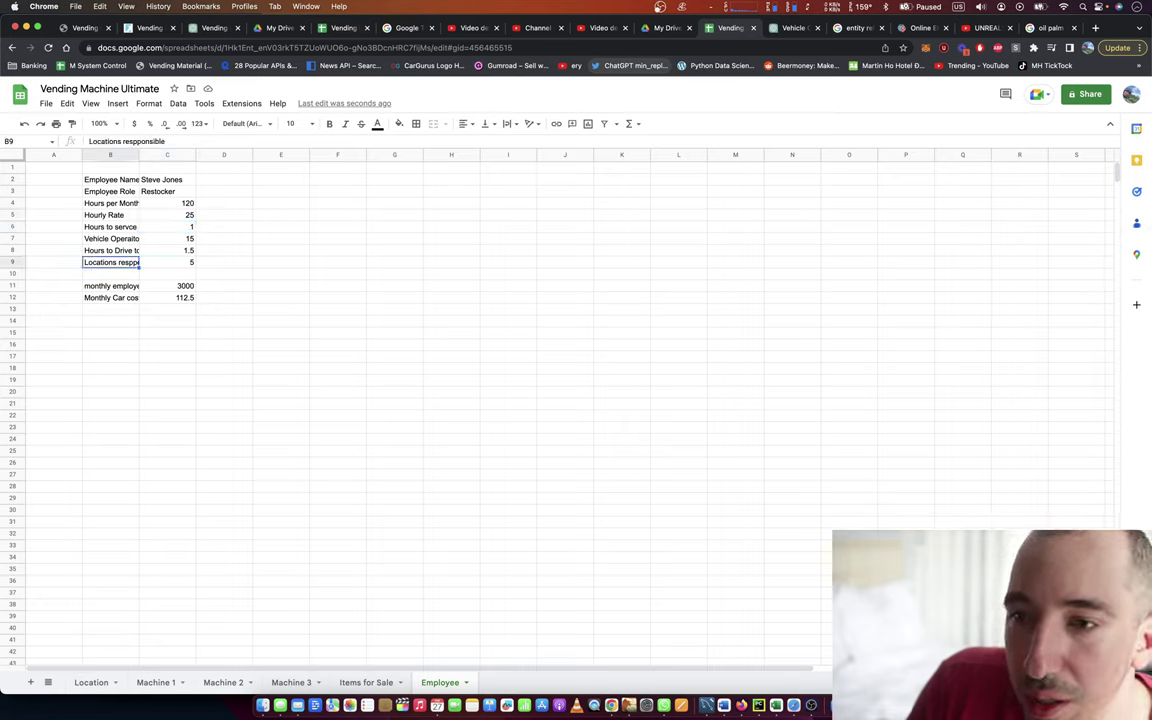
pyautogui.press('Right')
pyautogui.press('Left')
# Set the employee's hours per month in C4 to 40
pyautogui.press('Up')
pyautogui.press('Up')
pyautogui.press('Up')
pyautogui.press('Up')
pyautogui.press('Up')
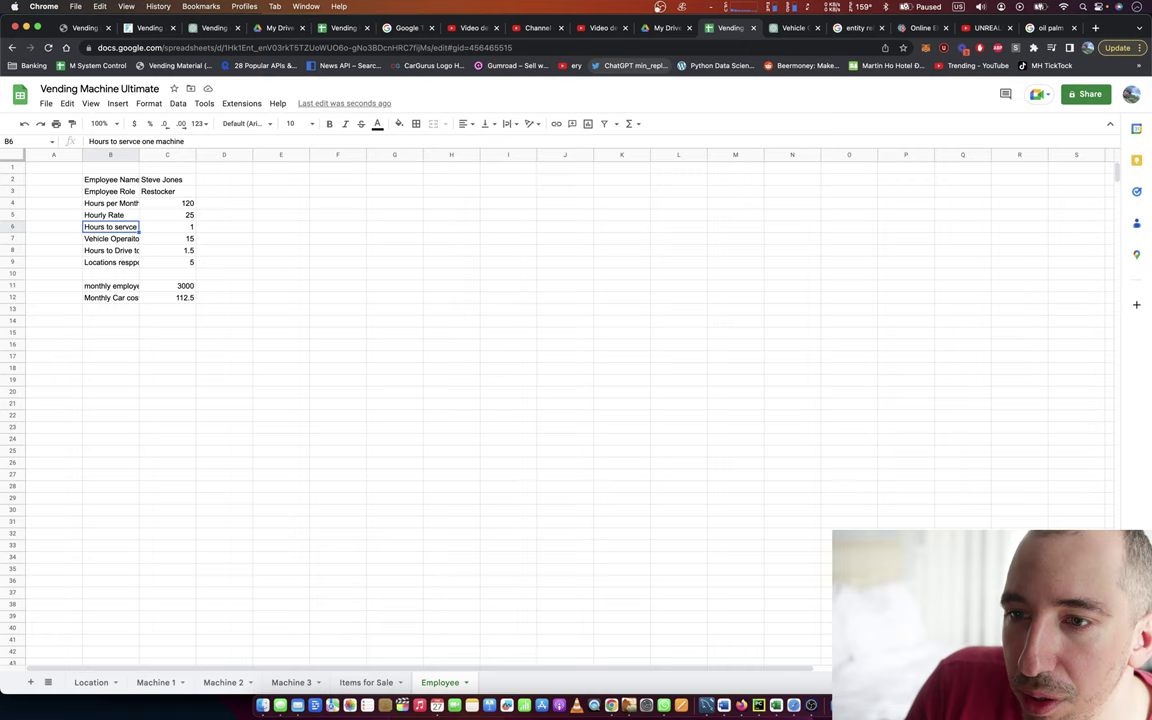
pyautogui.press('Right')
pyautogui.press('Left')
pyautogui.press('Right')
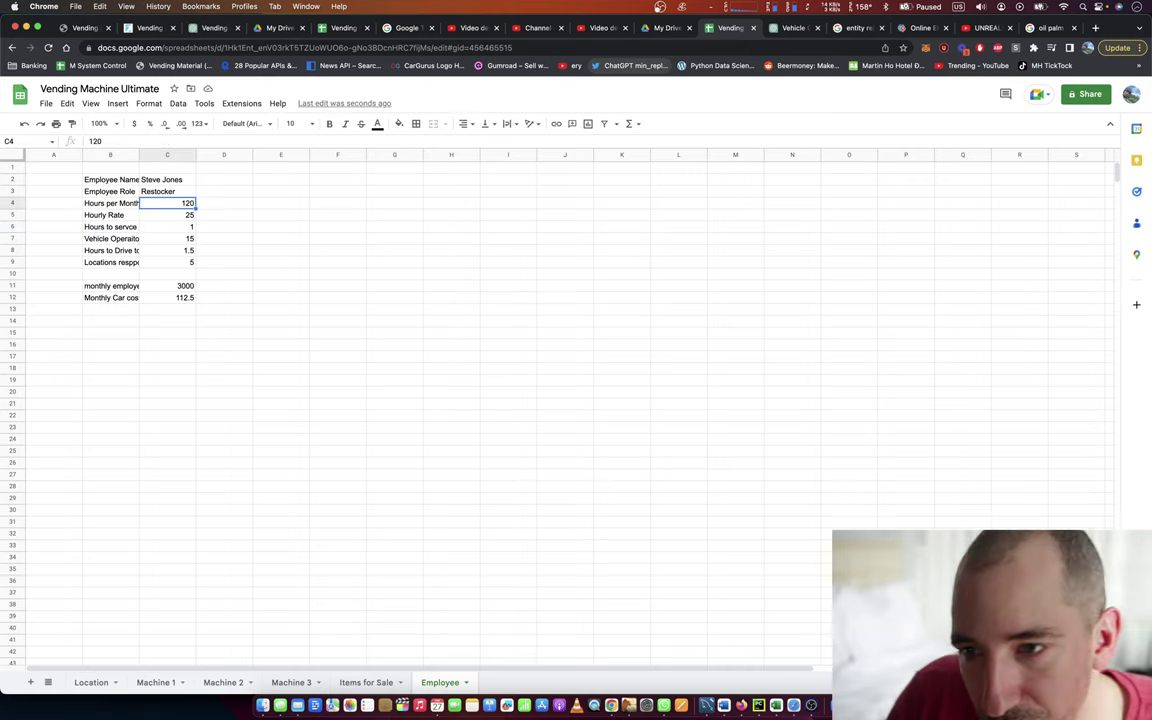
pyautogui.write('40')
pyautogui.press('Left')
pyautogui.press('Left')
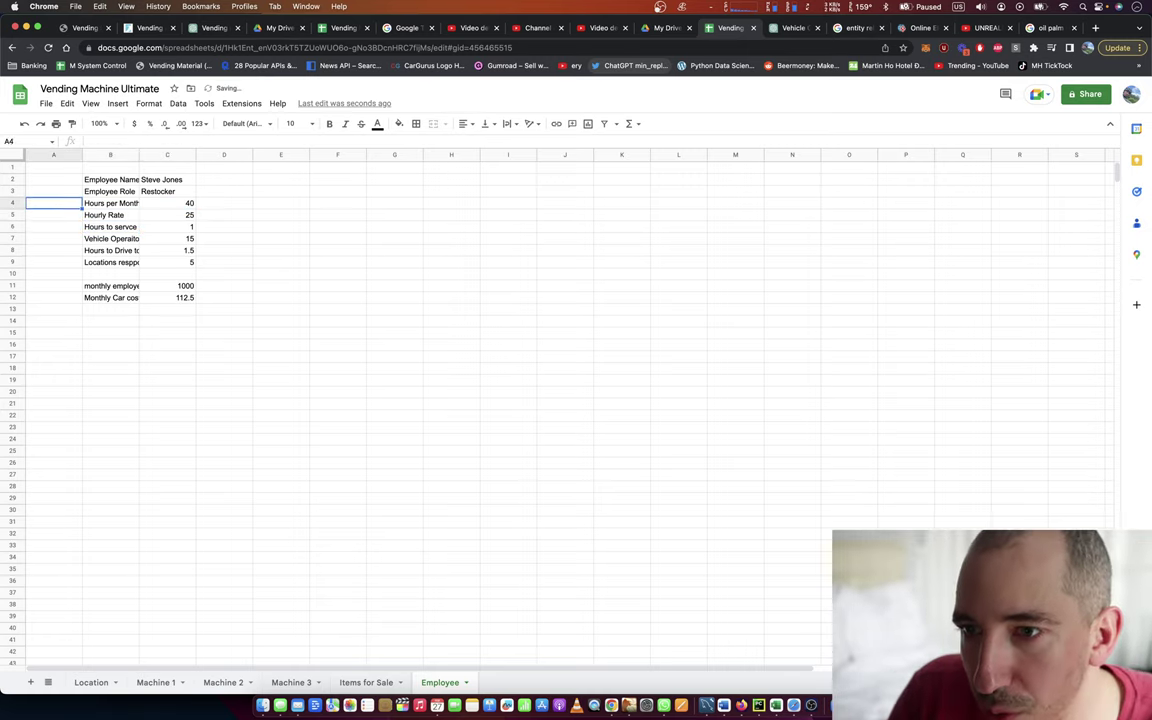
# Examine the input labels in rows 4 to 9 and the monthly salary and car cost rows below them
pyautogui.press('Right')
pyautogui.press('Right')
pyautogui.press('Right')
pyautogui.press('Left')
pyautogui.press('Down')
pyautogui.press('Up')
pyautogui.press('Left')
pyautogui.press('Right')
pyautogui.press('Left')
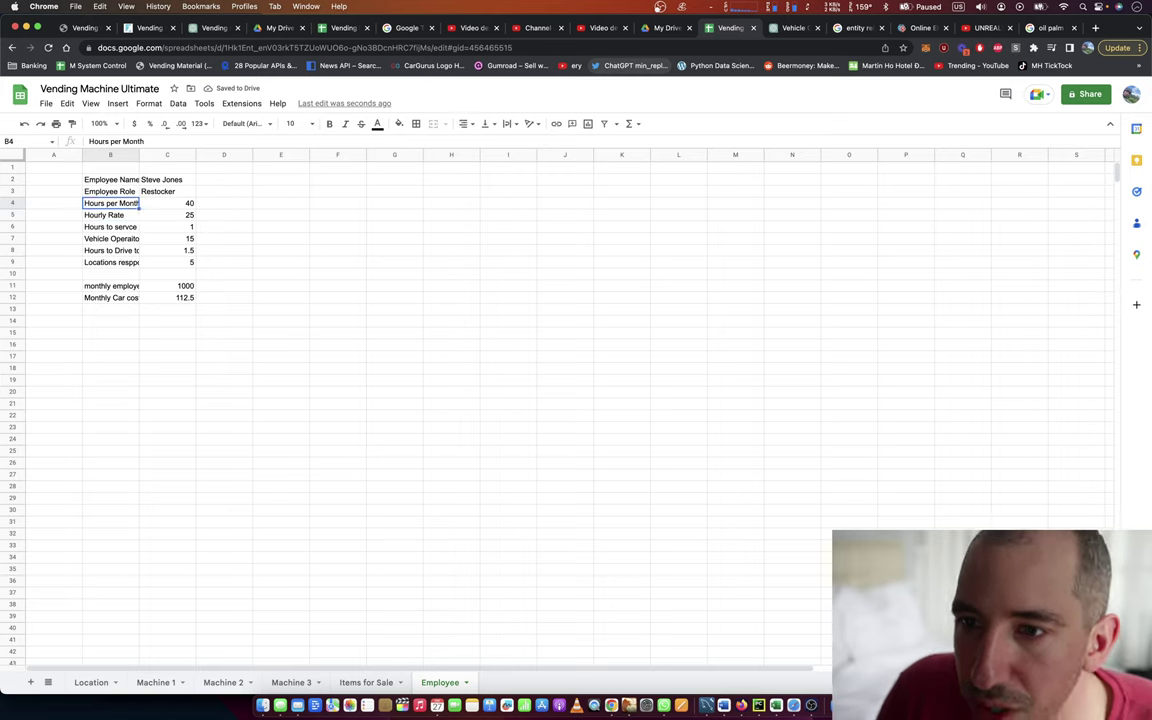
pyautogui.press('Down')
pyautogui.press('Down')
pyautogui.press('Down')
pyautogui.press('Down')
pyautogui.press('Down')
pyautogui.press('Down')
pyautogui.press('Down')
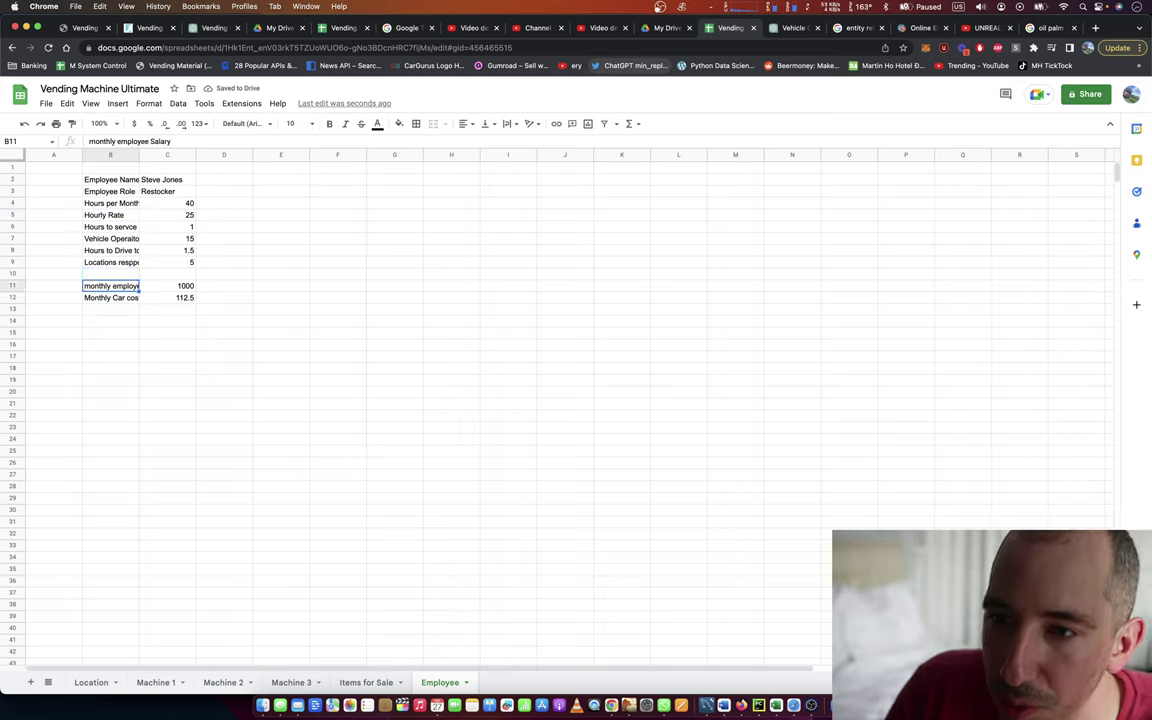
pyautogui.press('Down')
pyautogui.press('Up')
pyautogui.press('Up')
pyautogui.press('Up')
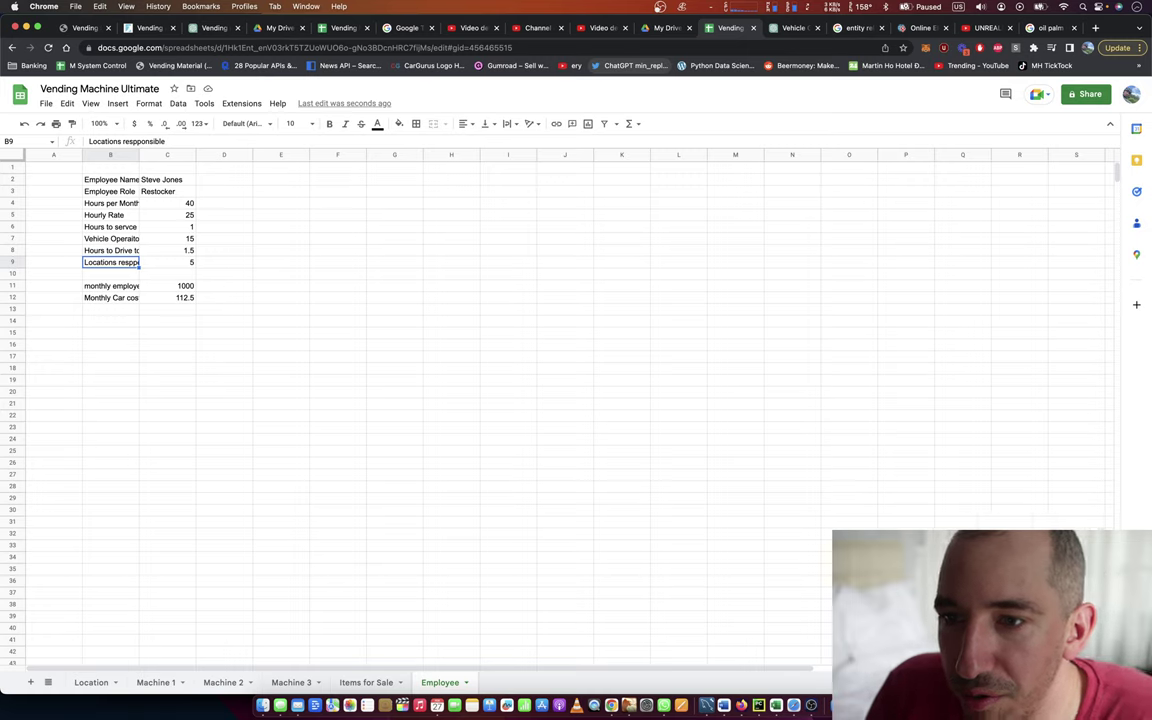
# Move the monthly salary and car cost labels with their formulas from B11:C12 down to B15:C16
pyautogui.press('Down')
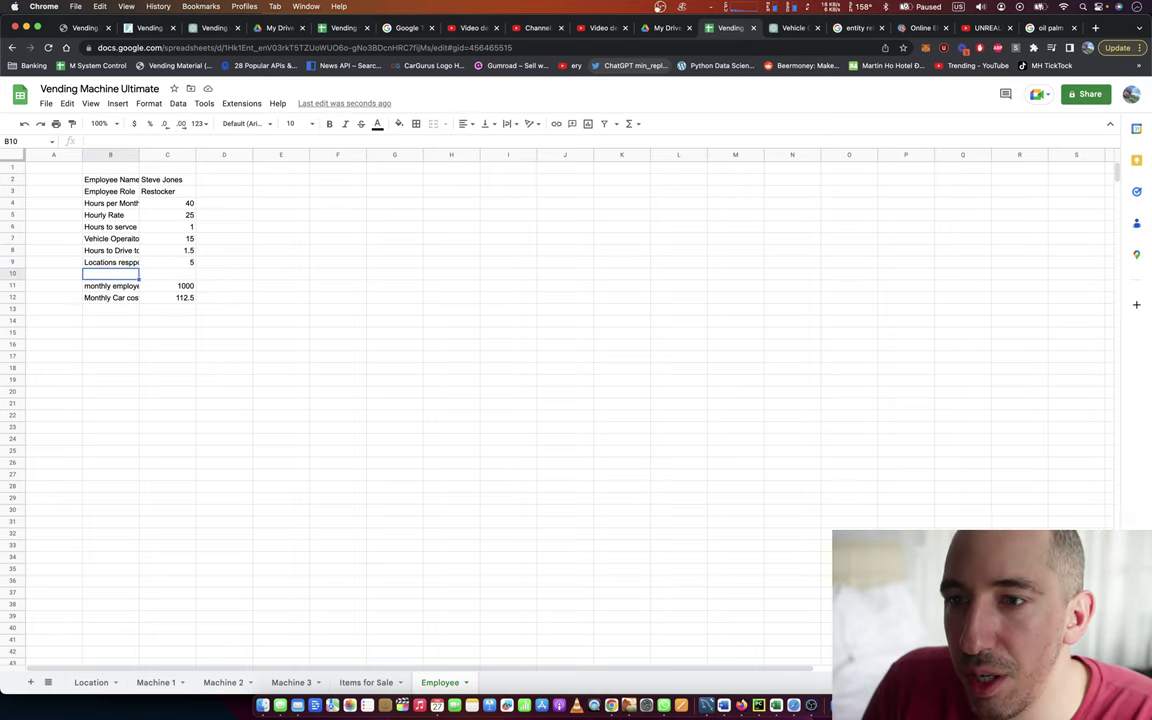
pyautogui.press('Down')
pyautogui.hotkey('shift', 'Right')
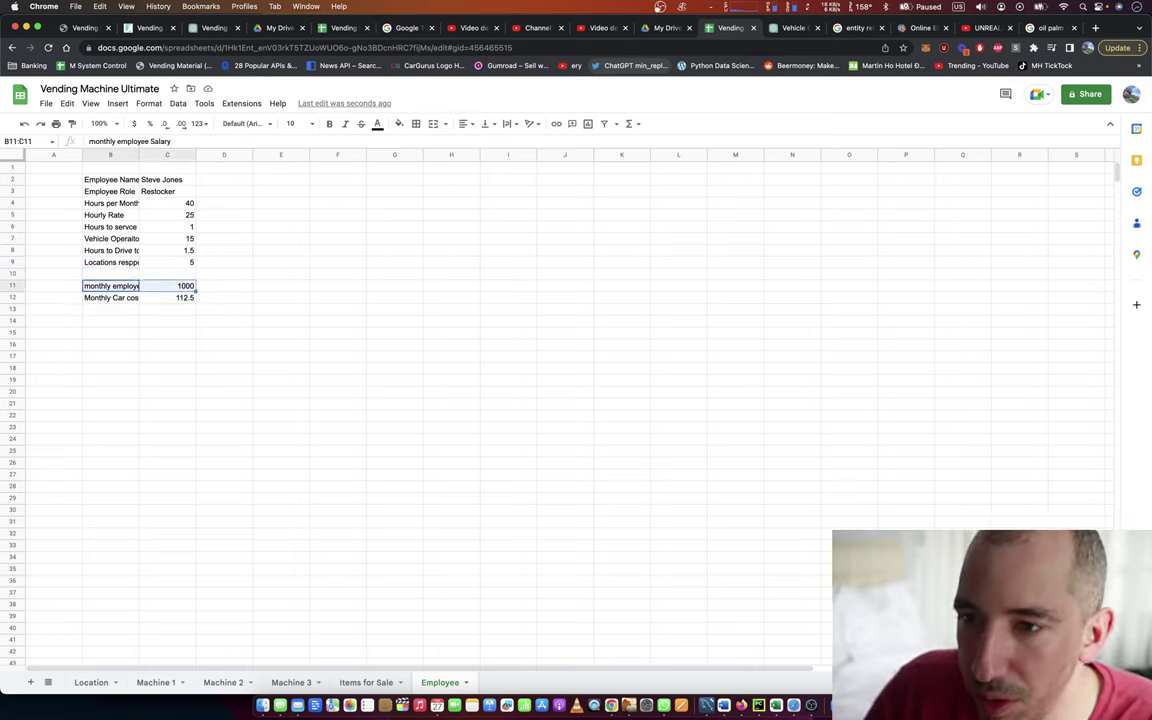
pyautogui.hotkey('shift', 'Down')
pyautogui.press('super+c')
pyautogui.press('Down')
pyautogui.press('Down')
pyautogui.press('Down')
pyautogui.press('Down')
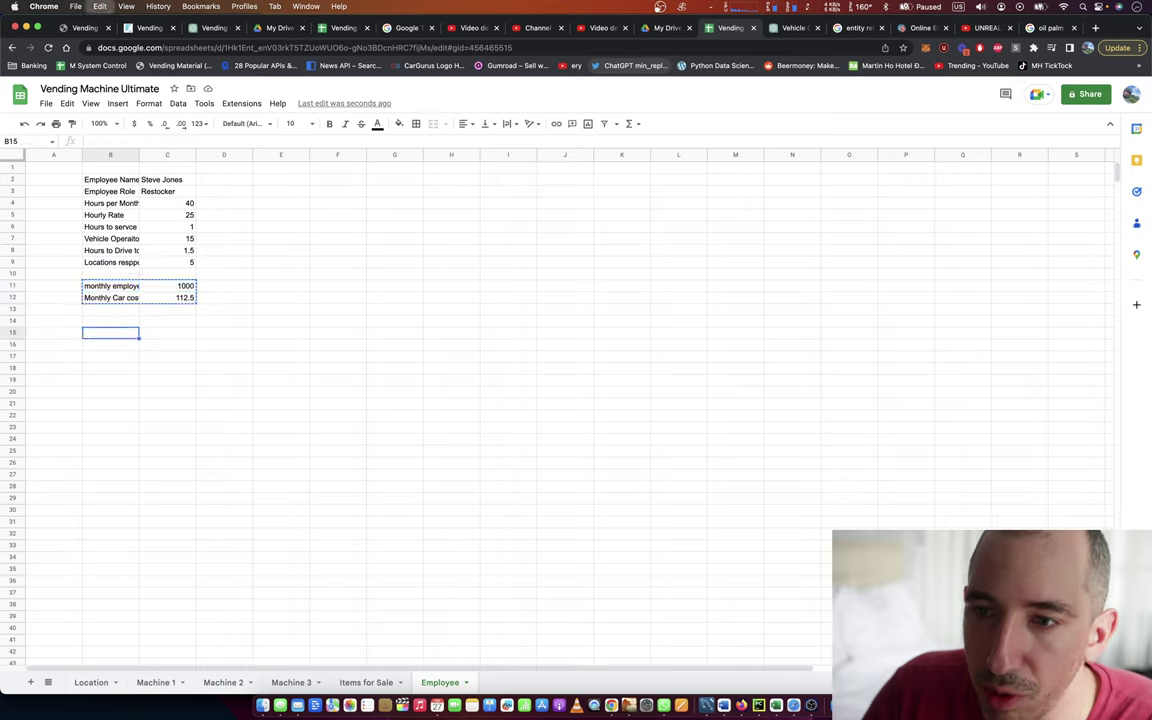
pyautogui.press('super+v')
# Enter the label "Machines Responsible" in B10, below the locations label
pyautogui.press('Up')
pyautogui.press('Up')
pyautogui.press('Up')
pyautogui.press('Up')
pyautogui.press('Up')
pyautogui.write('M')
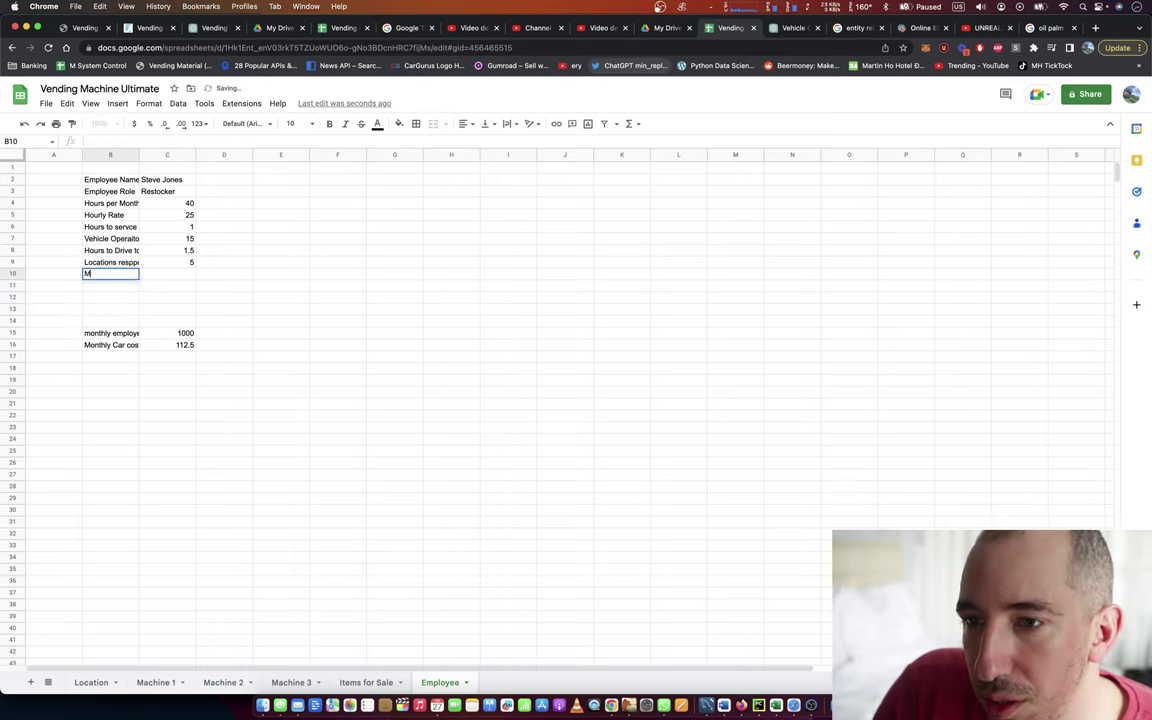
pyautogui.write('achines Responsible')
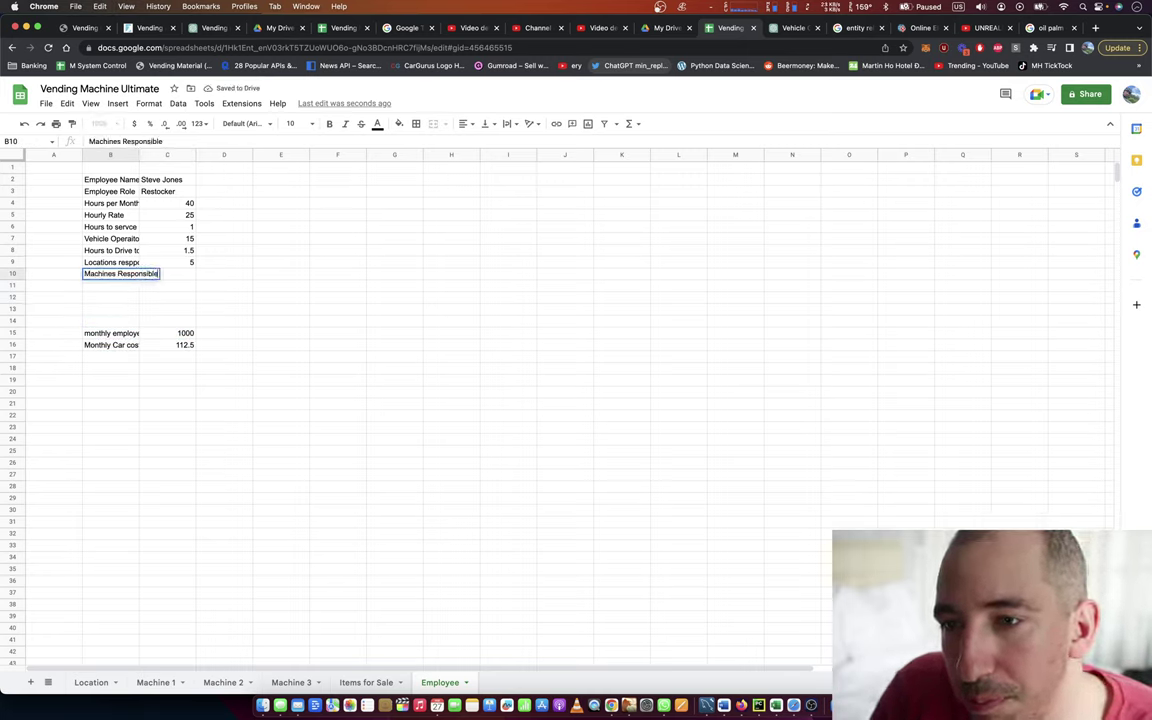
pyautogui.press('Return')
pyautogui.press('Up')
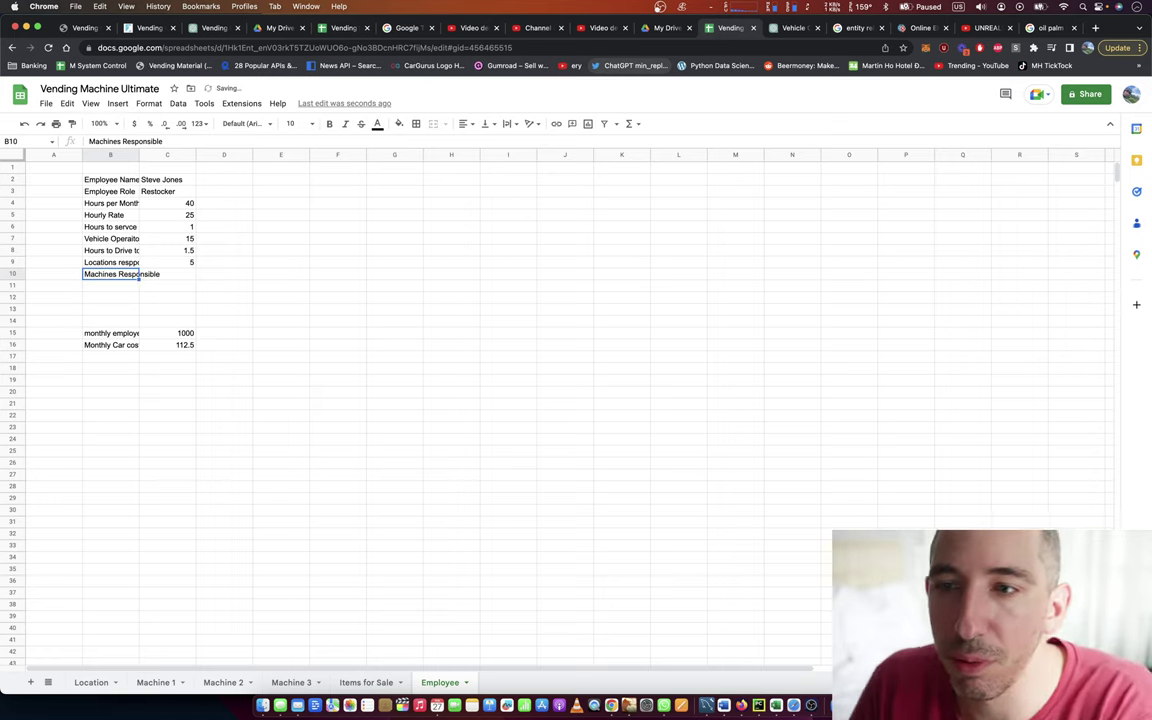
# Set the number of locations the employee is responsible for in C9 to 10
pyautogui.press('Up')
pyautogui.press('Right')
pyautogui.press('Right')
pyautogui.press('Left')
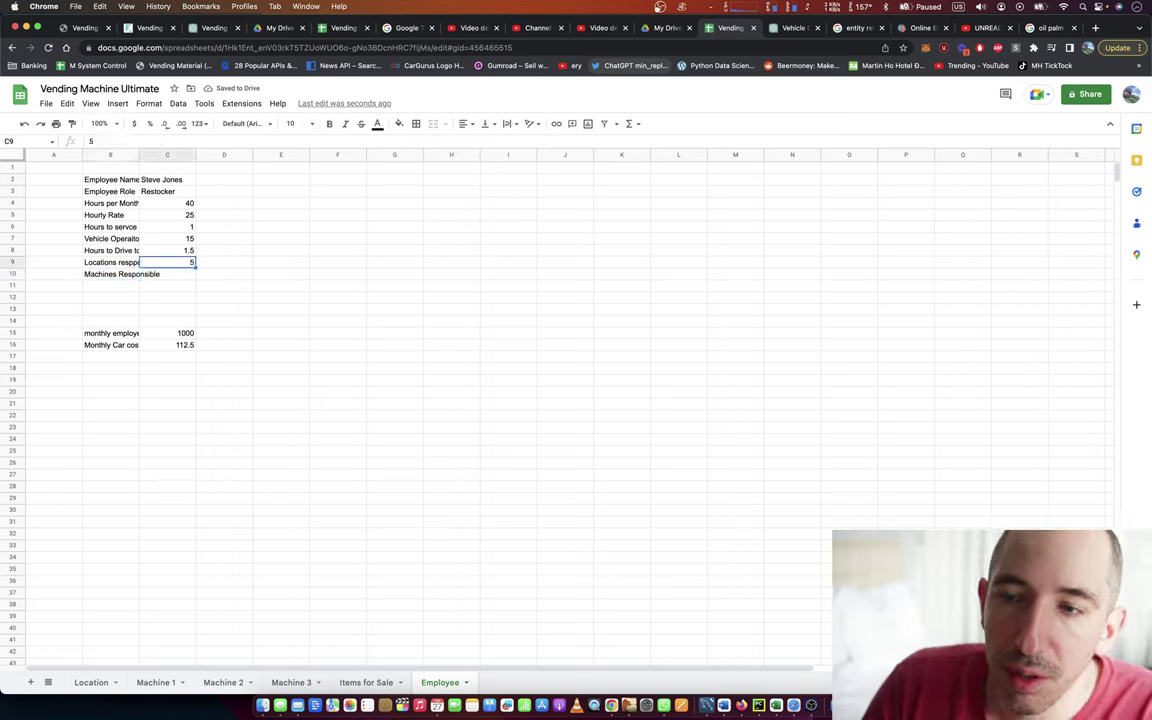
pyautogui.write('15')
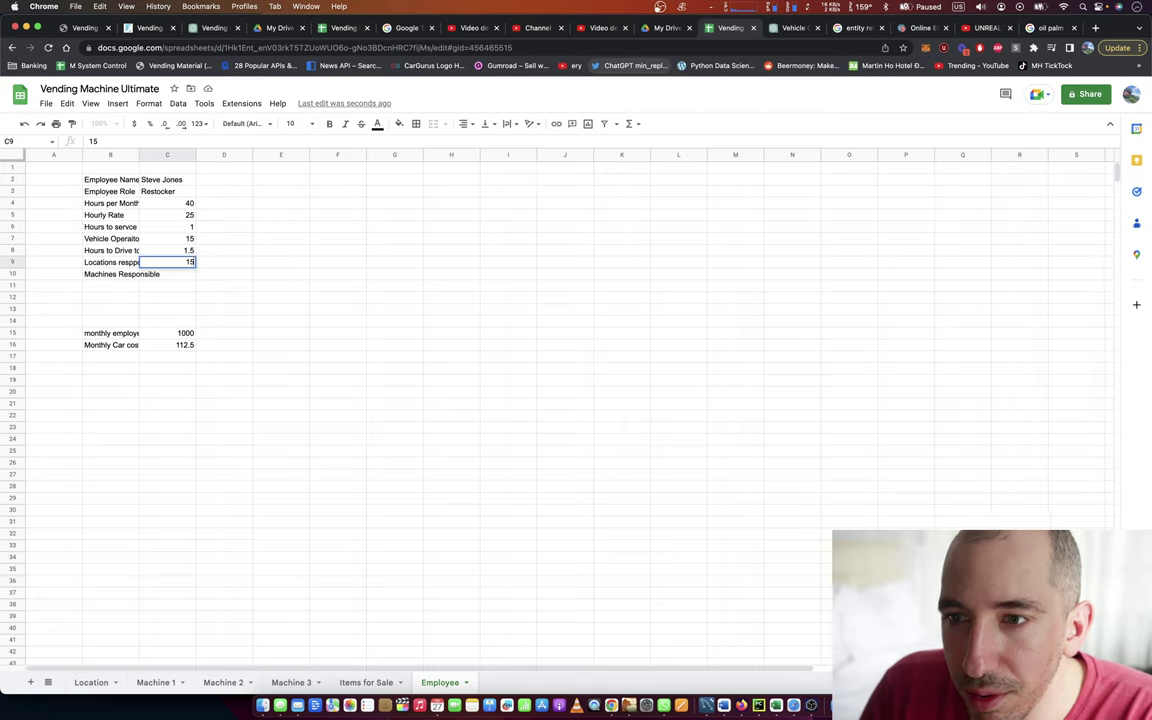
pyautogui.press('BackSpace')
pyautogui.write('0')
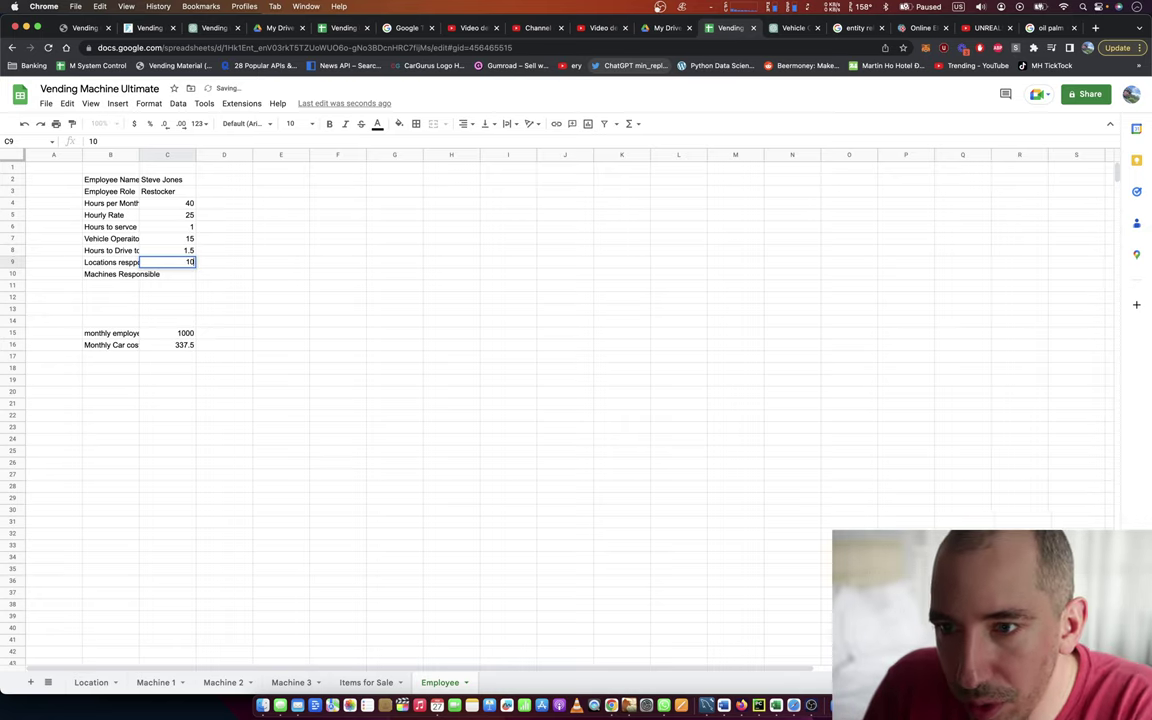
pyautogui.press('Return')
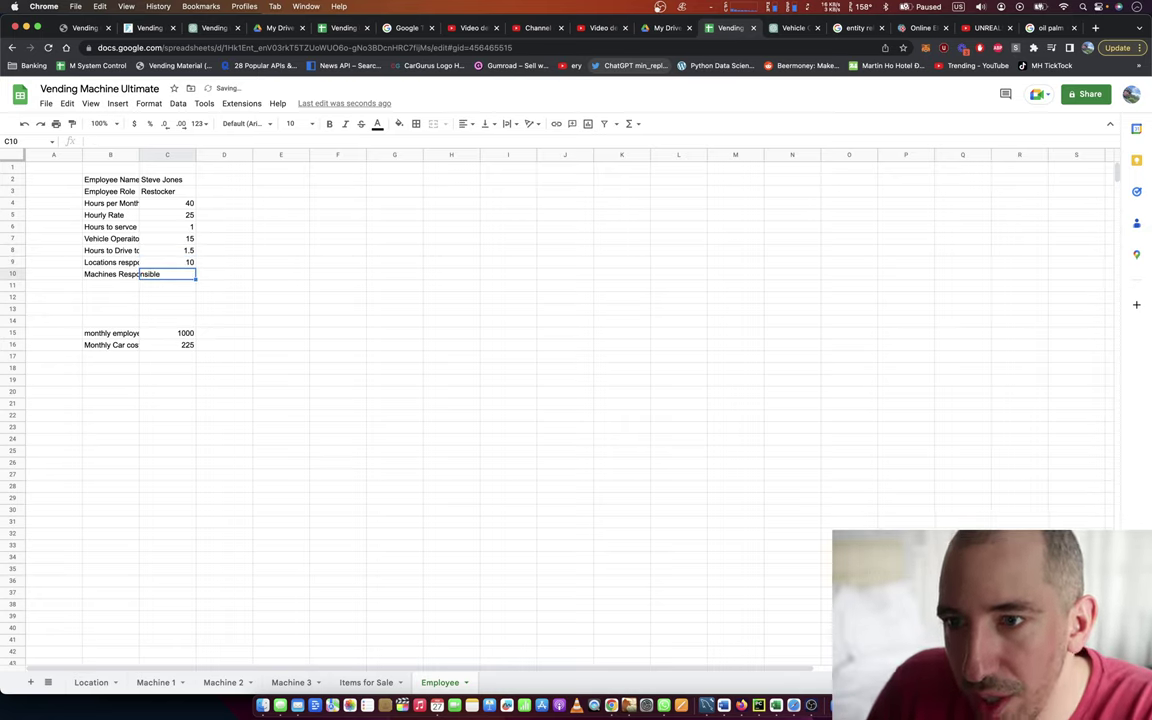
# Set the number of machines the employee is responsible for in C10 to 50
pyautogui.write('50')
pyautogui.press('Right')
pyautogui.press('Left')
pyautogui.press('Down')
pyautogui.press('Down')
pyautogui.press('Down')
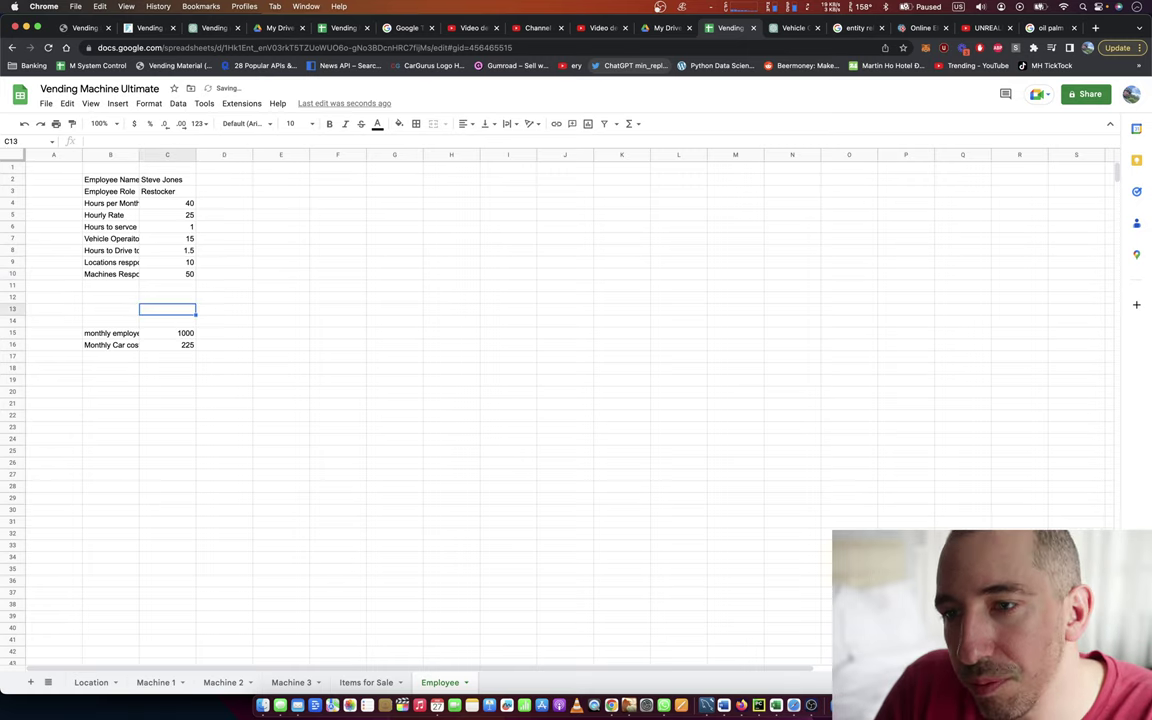
pyautogui.press('Left')
pyautogui.press('Down')
pyautogui.press('Down')
pyautogui.press('Down')
pyautogui.press('Up')
pyautogui.press('Up')
pyautogui.press('Up')
pyautogui.press('Up')
pyautogui.press('Up')
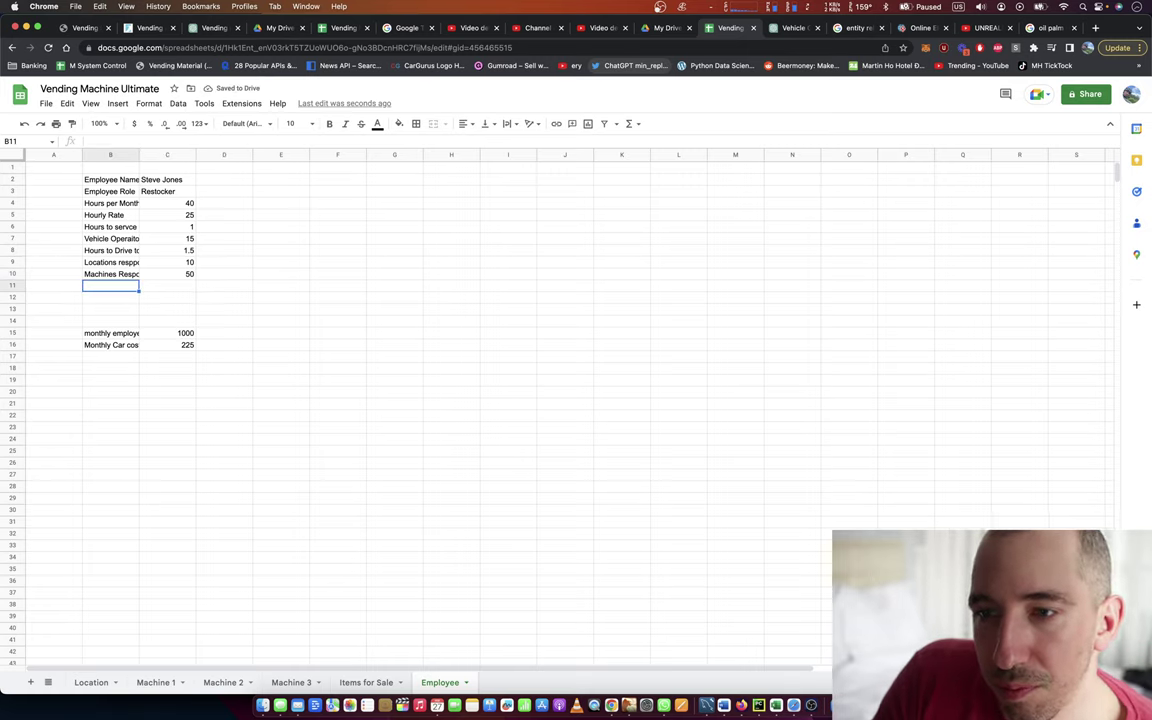
pyautogui.press('Up')
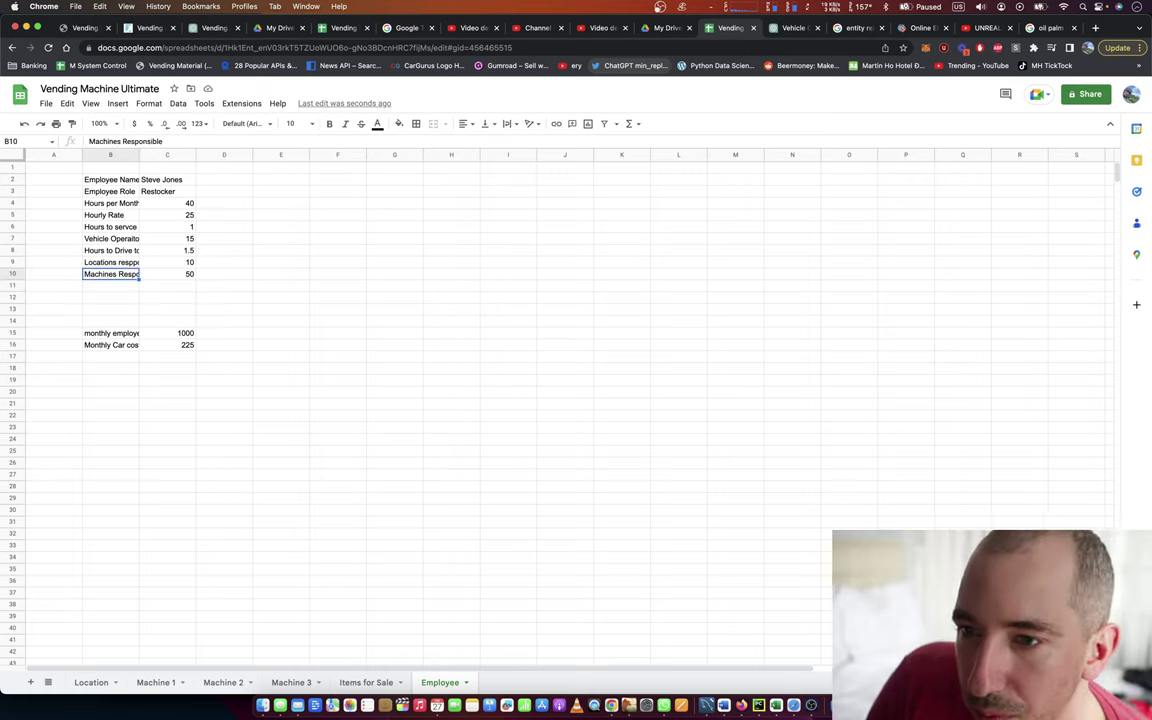
pyautogui.press('Up')
pyautogui.press('Down')
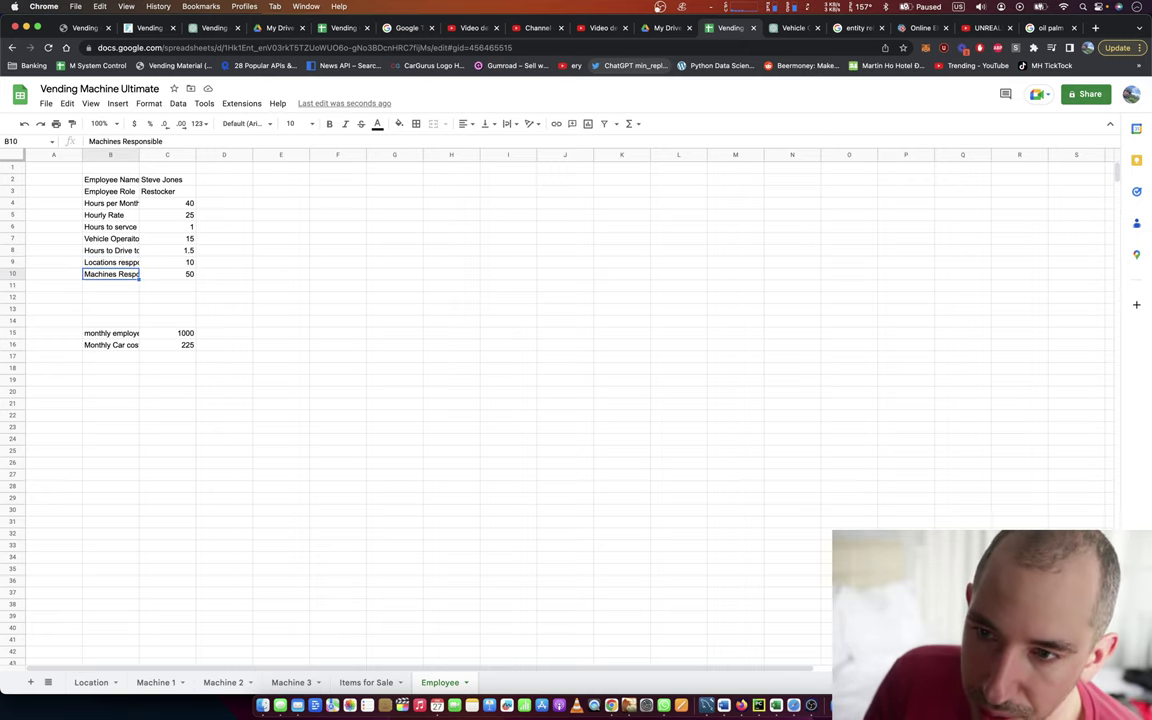
pyautogui.press('Down')
pyautogui.press('Down')
pyautogui.press('Down')
pyautogui.press('Down')
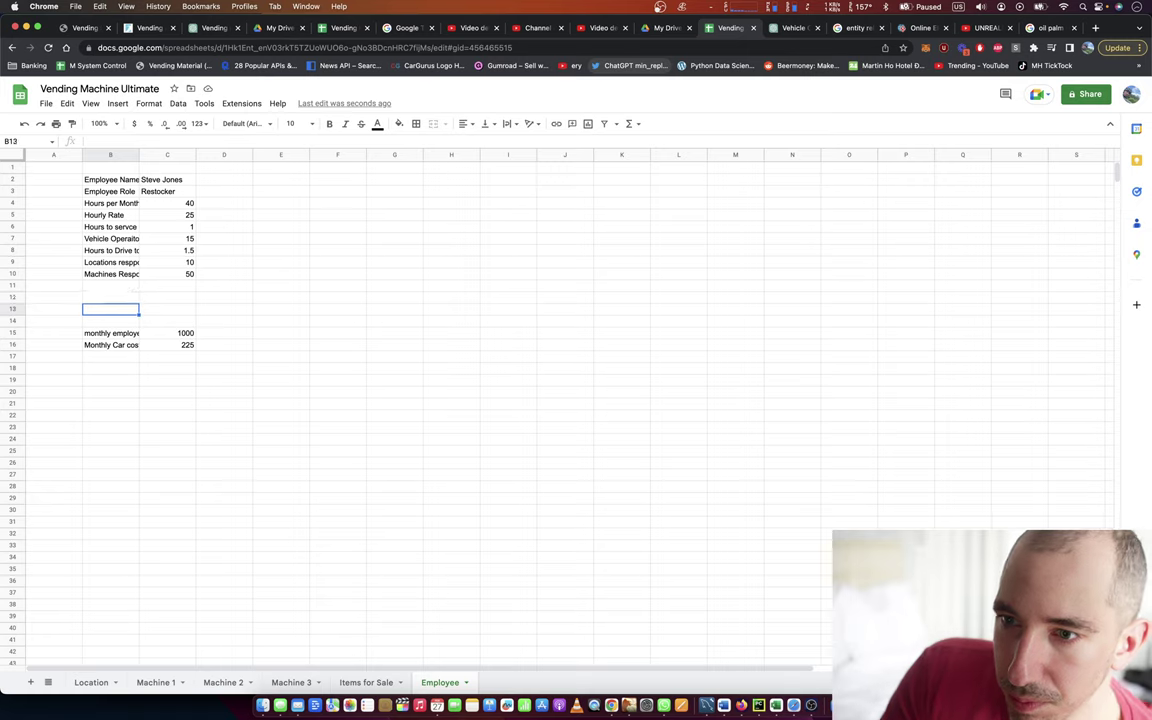
pyautogui.press('Up')
pyautogui.press('Up')
pyautogui.press('Up')
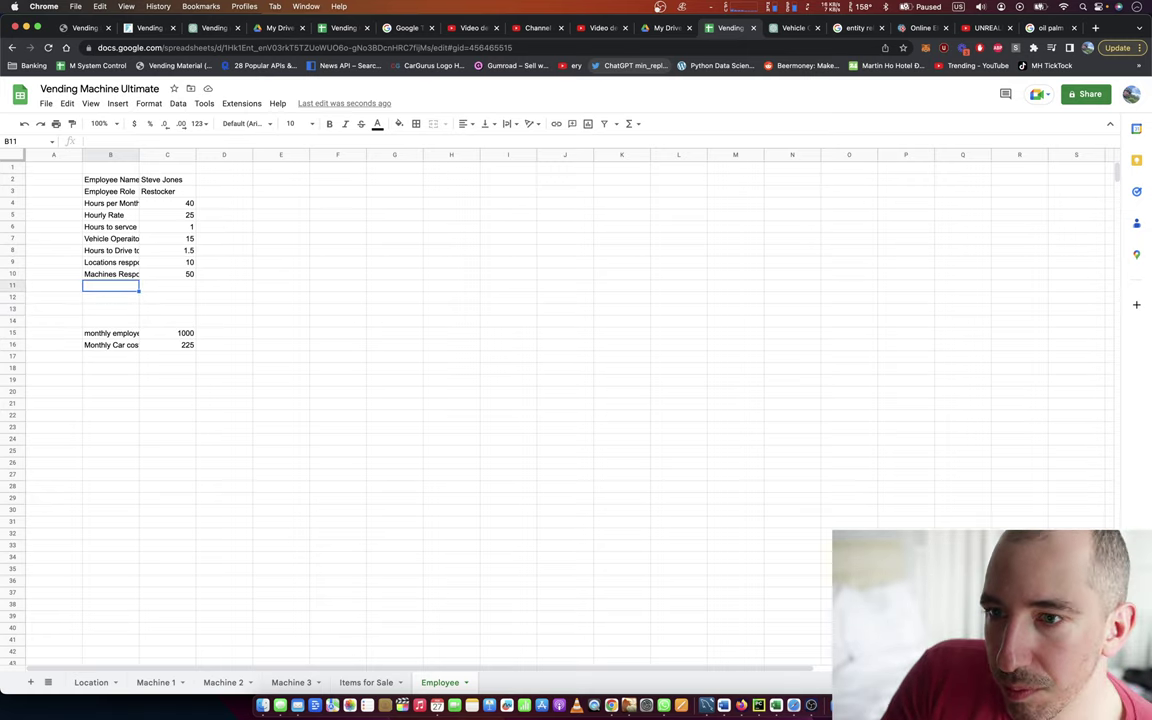
pyautogui.press('Down')
pyautogui.press('Down')
pyautogui.press('Up')
pyautogui.press('Up')
pyautogui.press('Up')
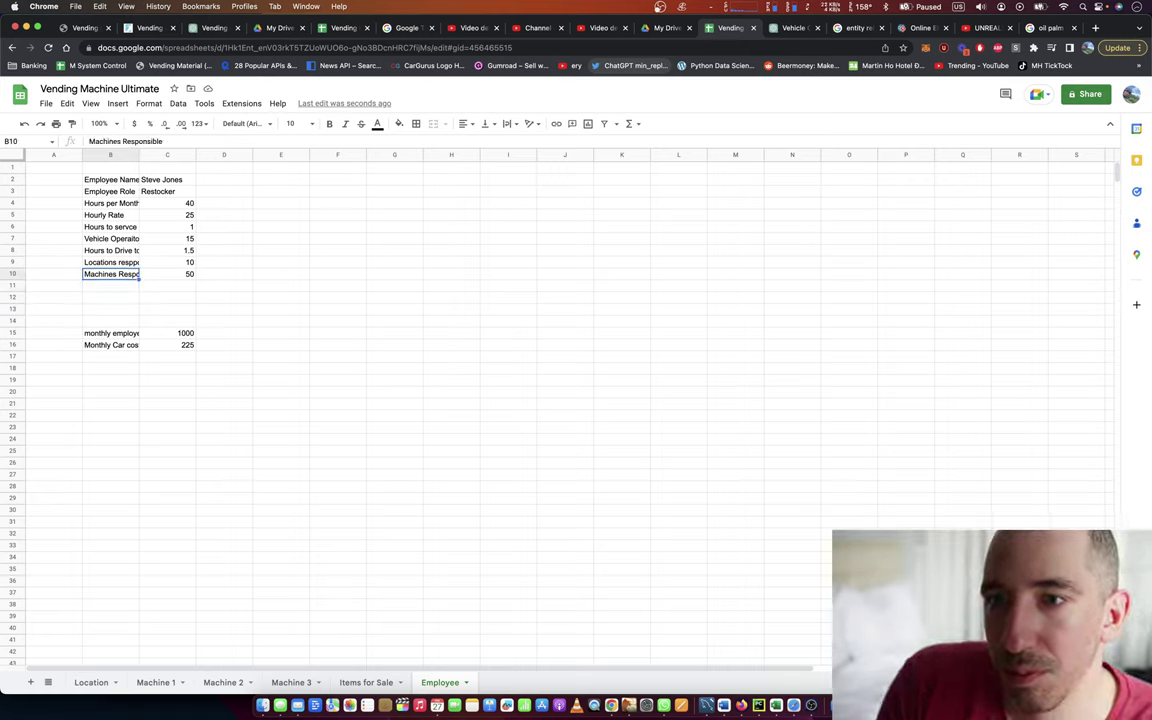
# Delete the monthly employee salary and monthly car cost labels and their formulas from B15:C16
pyautogui.press('Down')
pyautogui.press('Down')
pyautogui.press('Down')
pyautogui.press('Down')
pyautogui.press('Down')
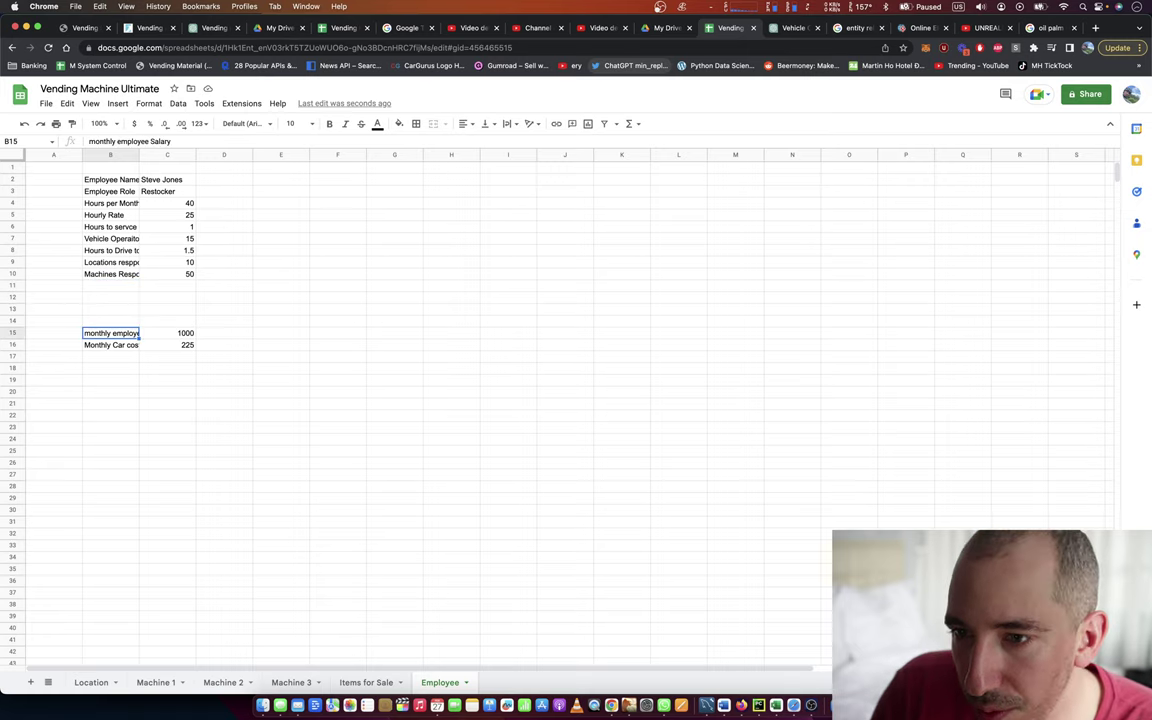
pyautogui.press('Right')
pyautogui.press('Left')
pyautogui.hotkey('shift', 'Right')
pyautogui.hotkey('shift', 'Down')
pyautogui.press('Delete')
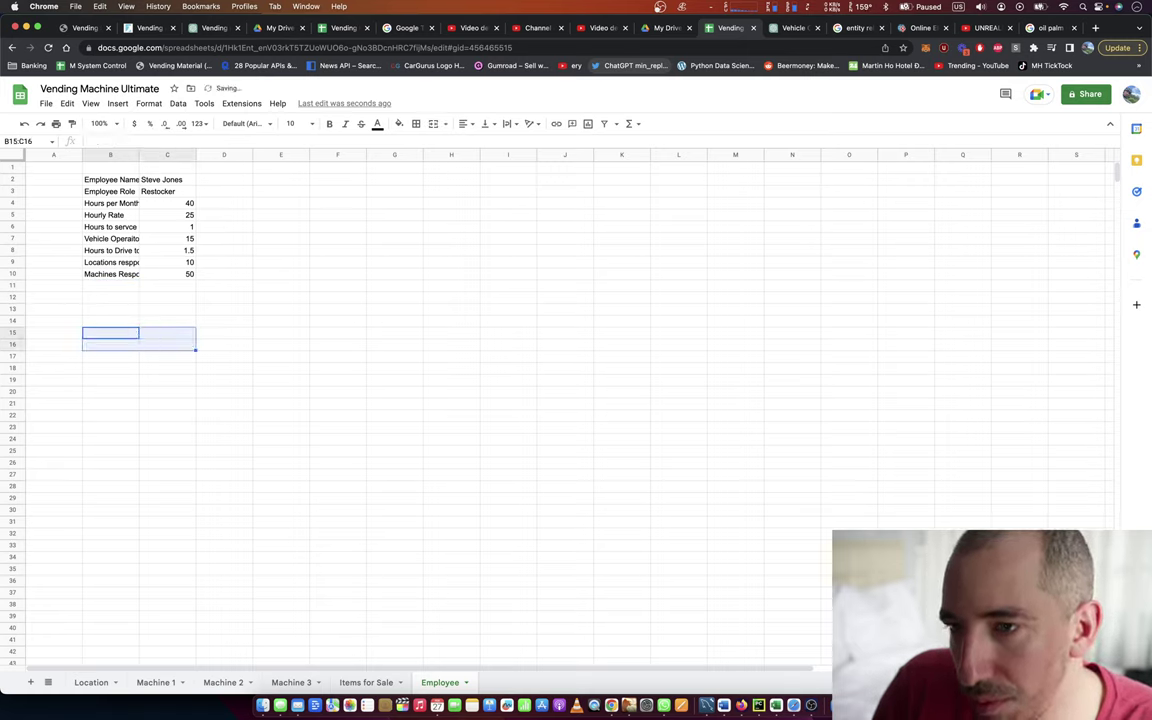
# Enter the label "Wages" in B14, leaving a gap below the employee inputs
pyautogui.press('Up')
pyautogui.press('Down')
pyautogui.press('Up')
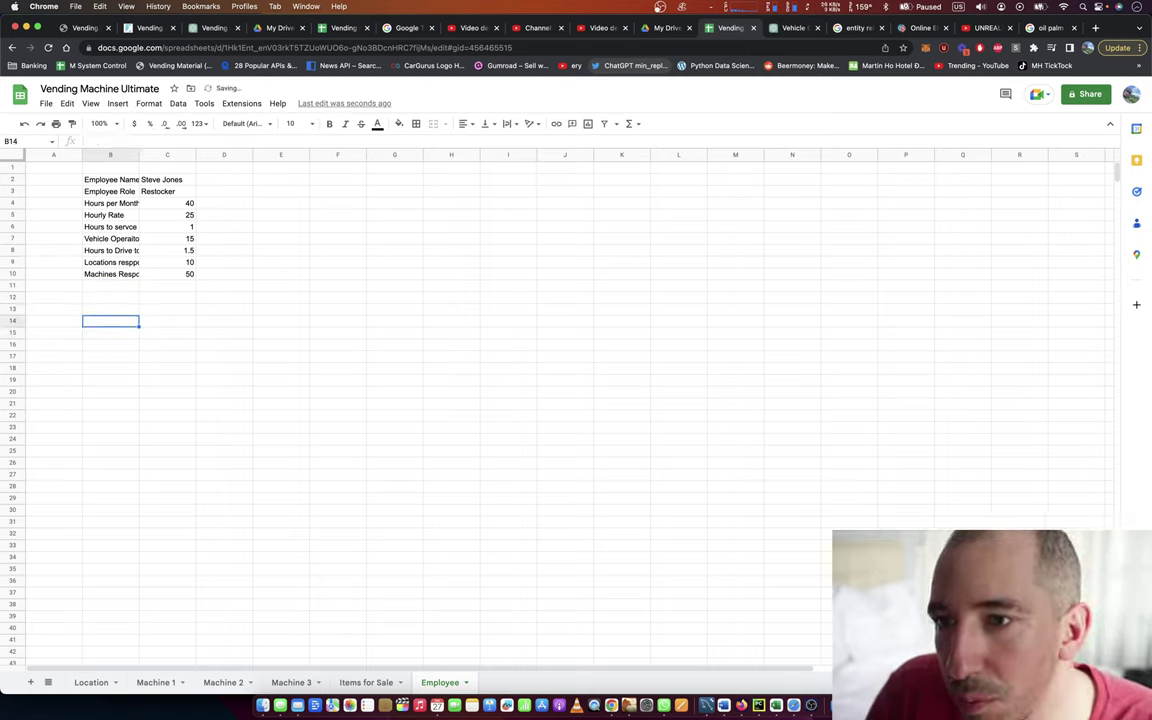
pyautogui.write('Hourly')
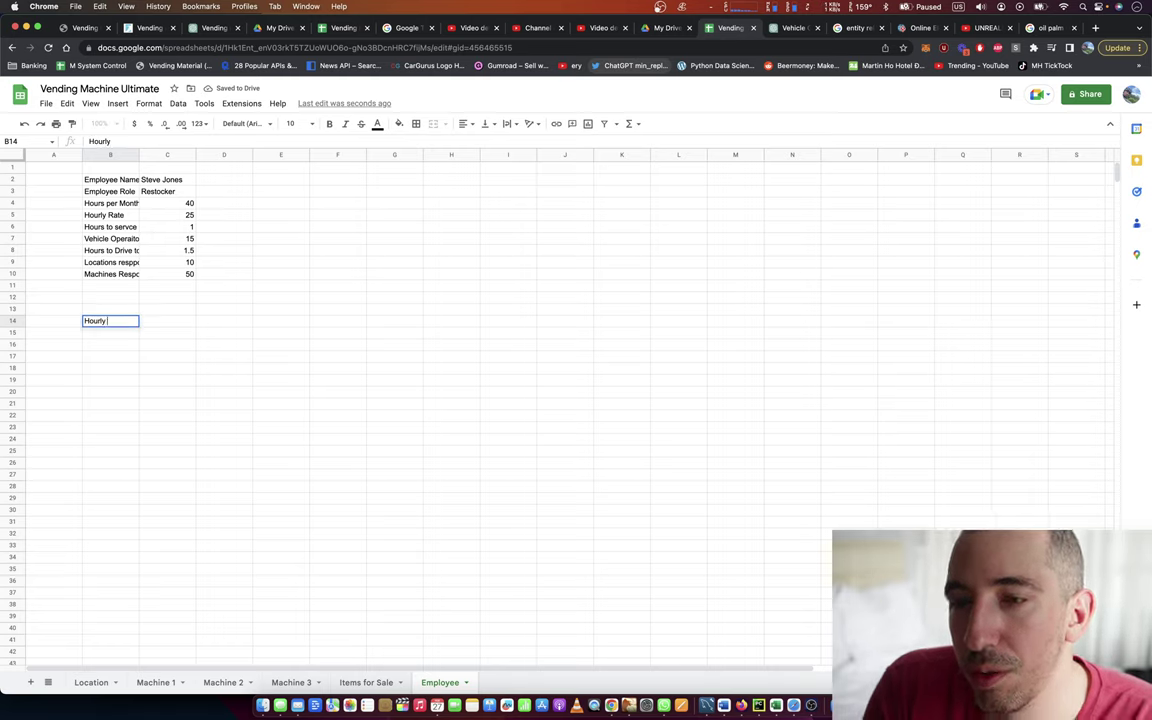
pyautogui.press('BackSpace')
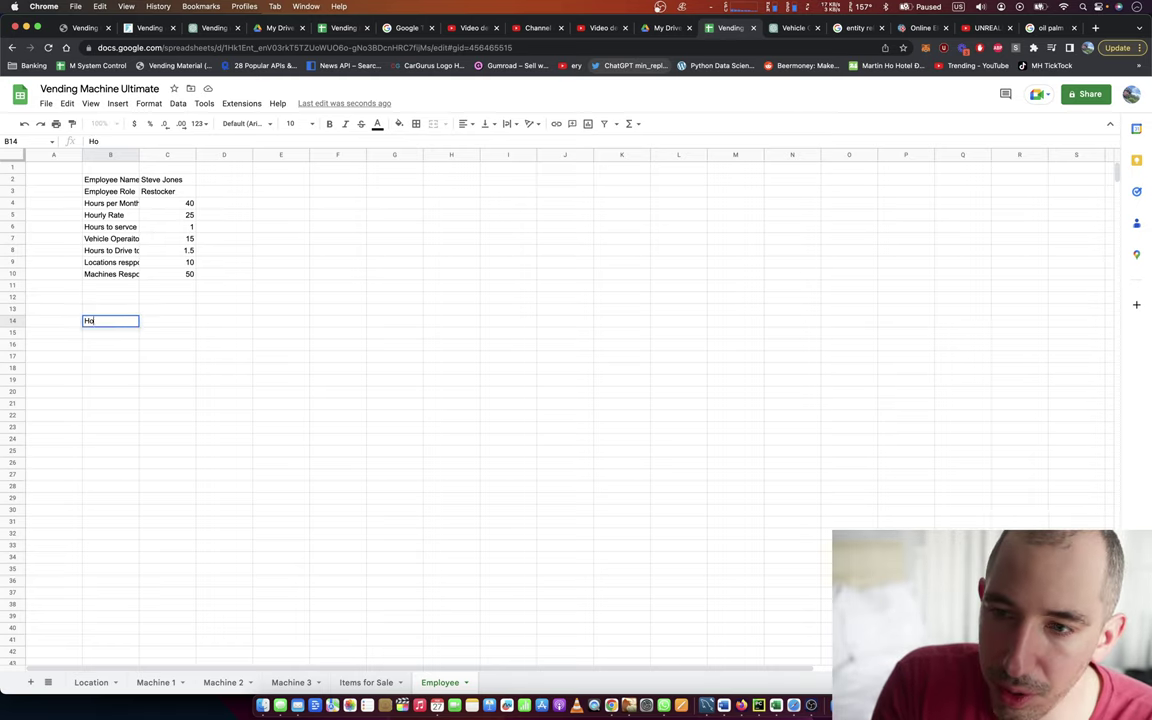
pyautogui.write('Wages')
pyautogui.press('Tab')
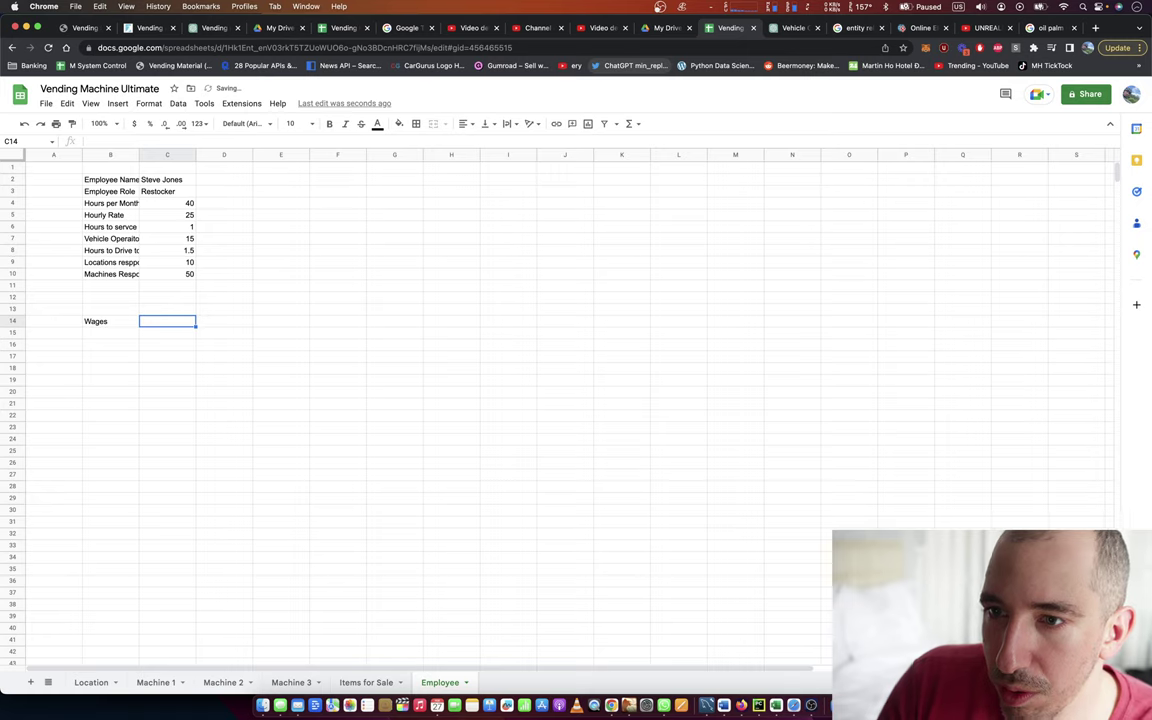
# Calculate the wages in C14 as monthly hours times hourly rate with the formula =C4*C5
pyautogui.write('40*')
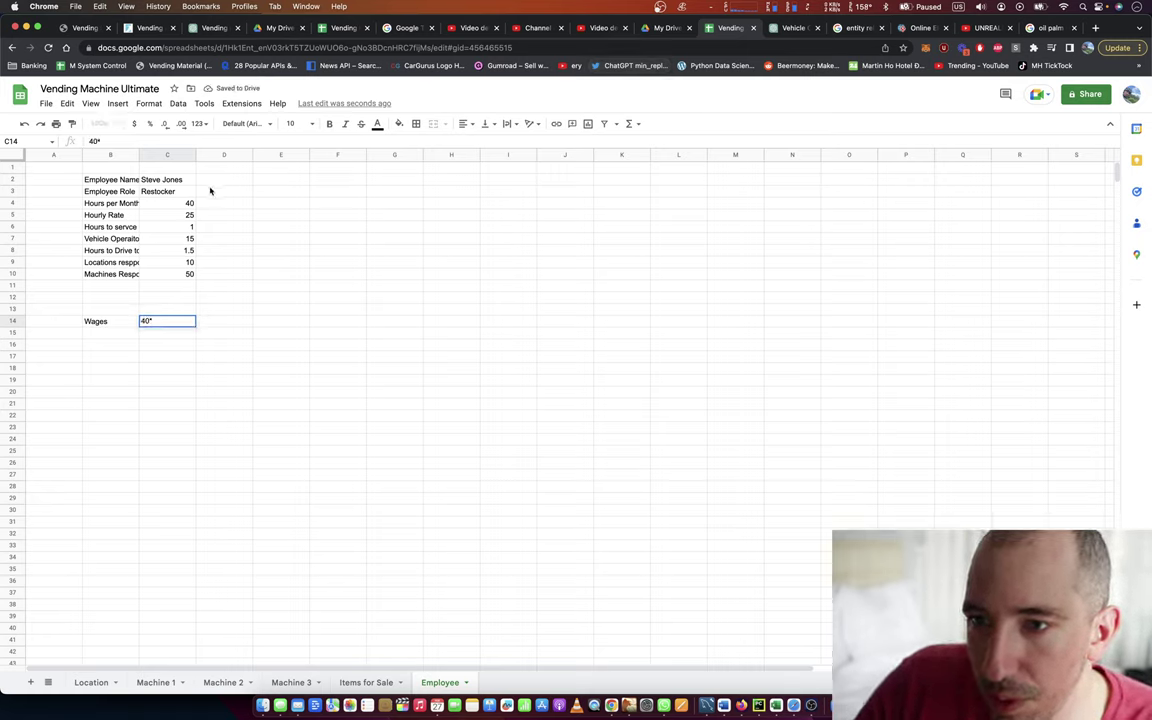
pyautogui.press('BackSpace')
pyautogui.press('BackSpace')
pyautogui.press('BackSpace')
pyautogui.write('=')
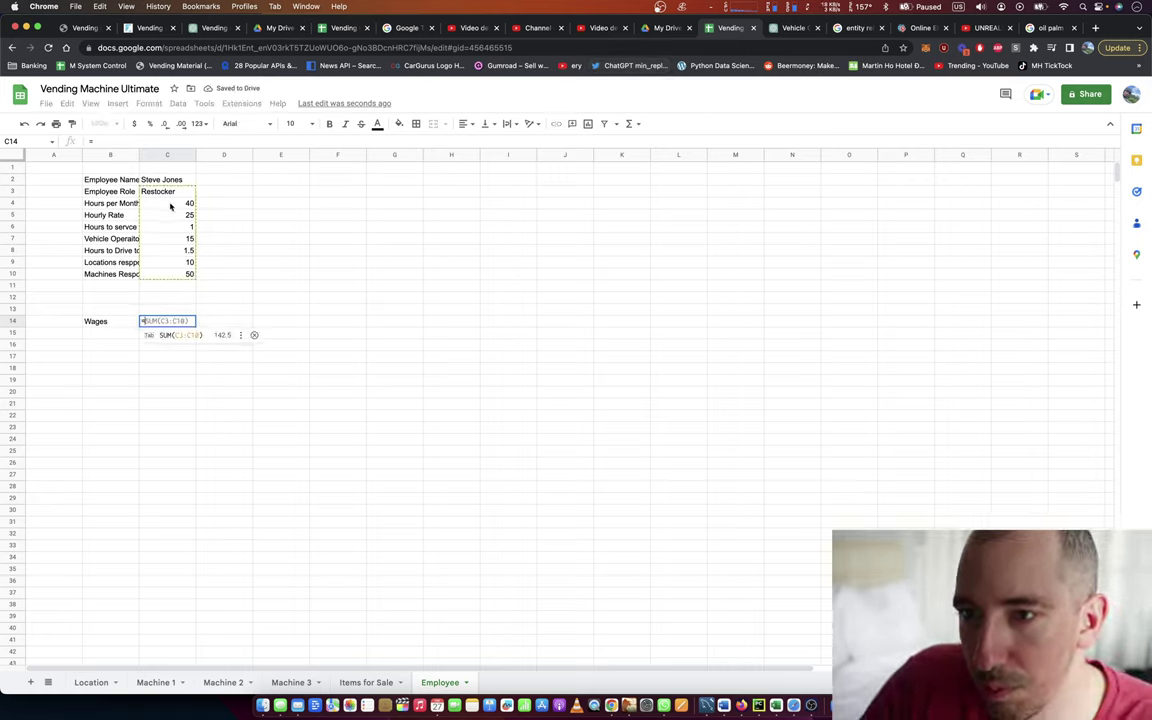
pyautogui.click(170, 204)
pyautogui.write('*')
pyautogui.click(173, 215)
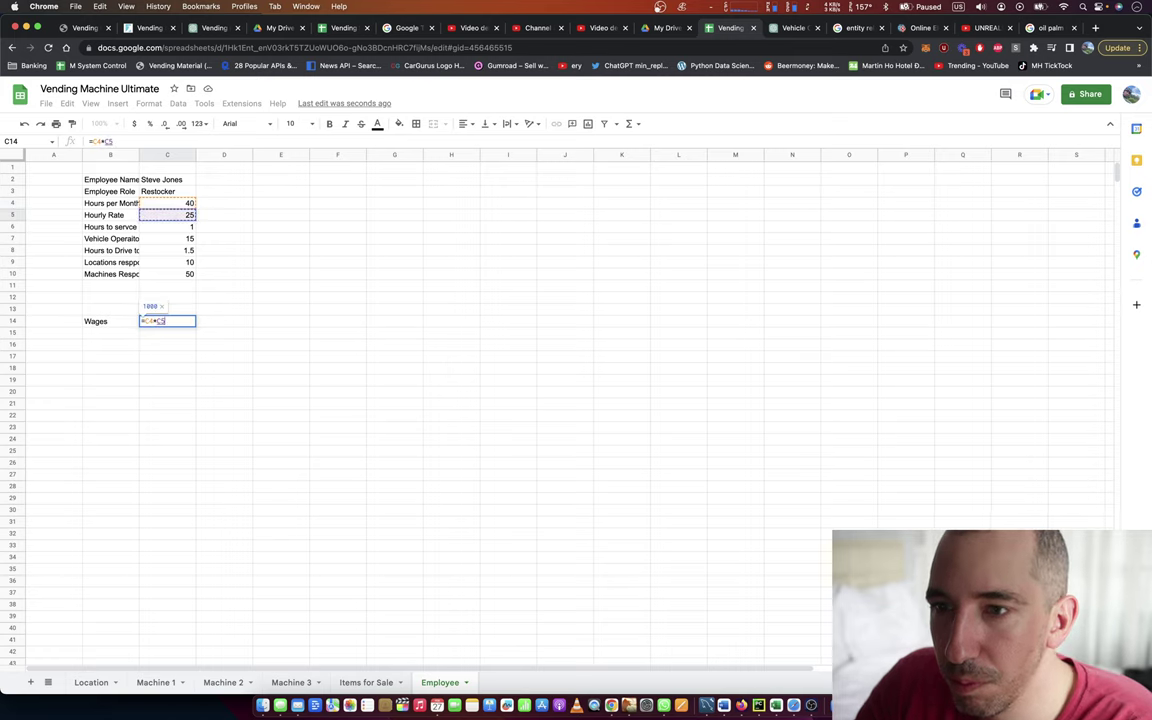
pyautogui.press('Return')
# Review the labels for machine service hours and vehicle operational cost, and the wages formula
pyautogui.click(147, 229)
pyautogui.press('Left')
pyautogui.press('Down')
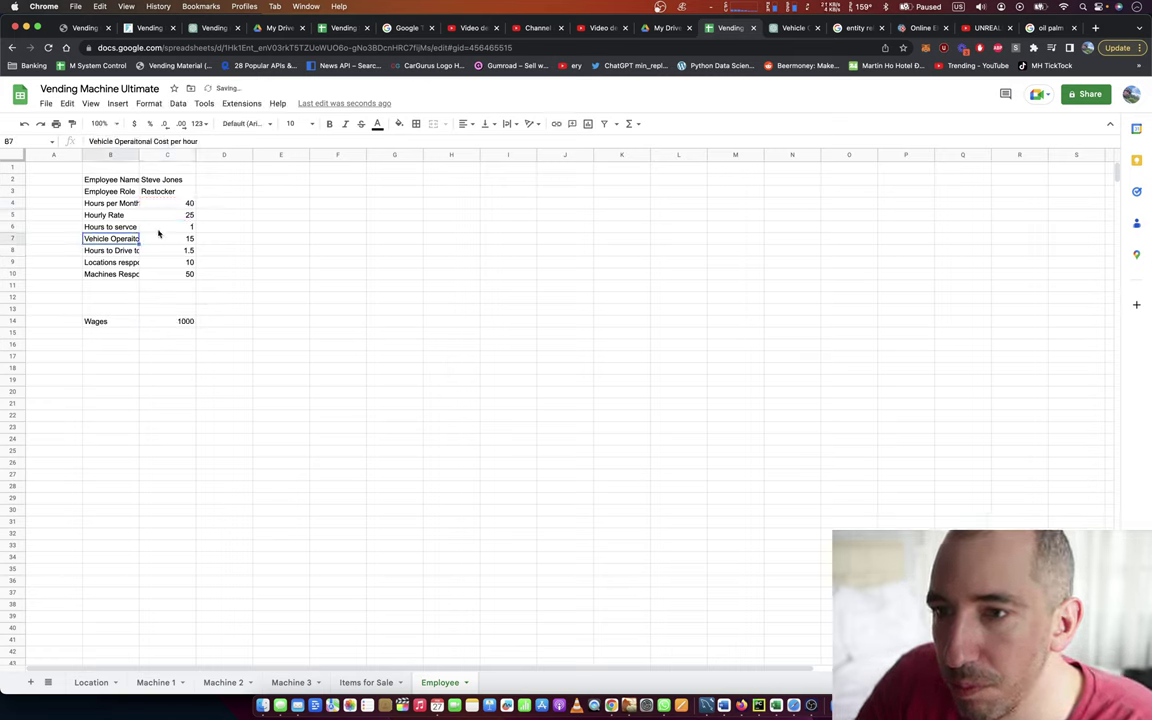
pyautogui.press('Up')
pyautogui.press('Right')
pyautogui.press('Left')
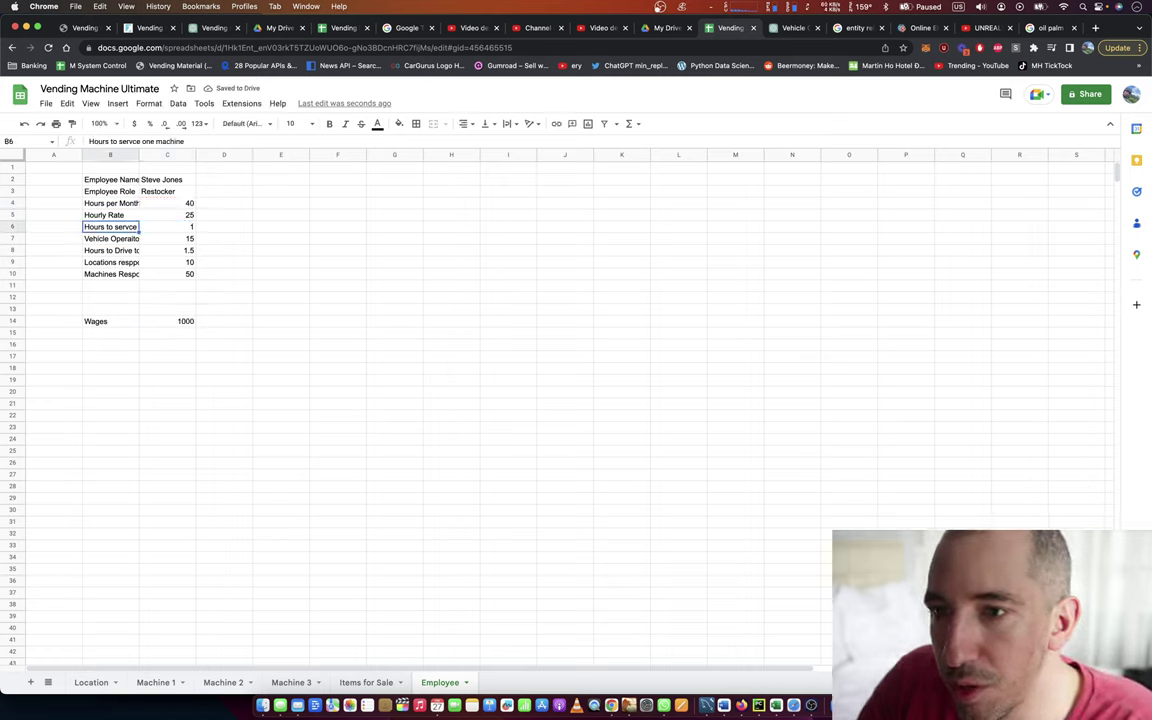
pyautogui.click(118, 334)
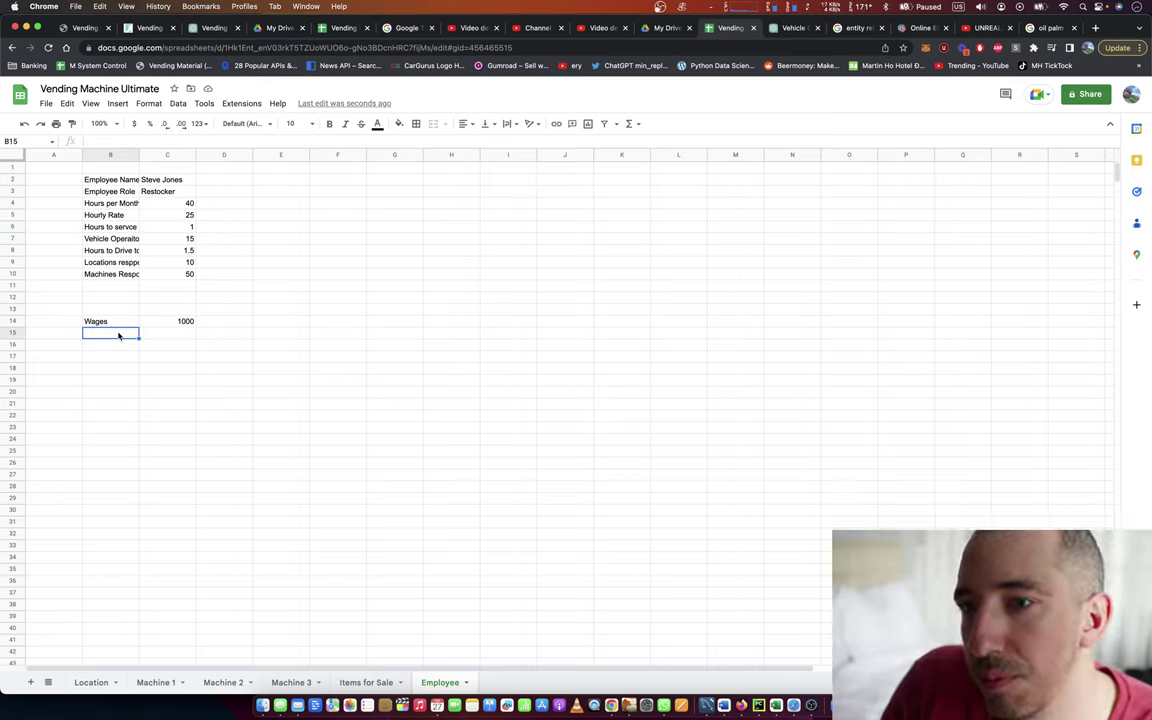
pyautogui.click(110, 321)
pyautogui.press('Right')
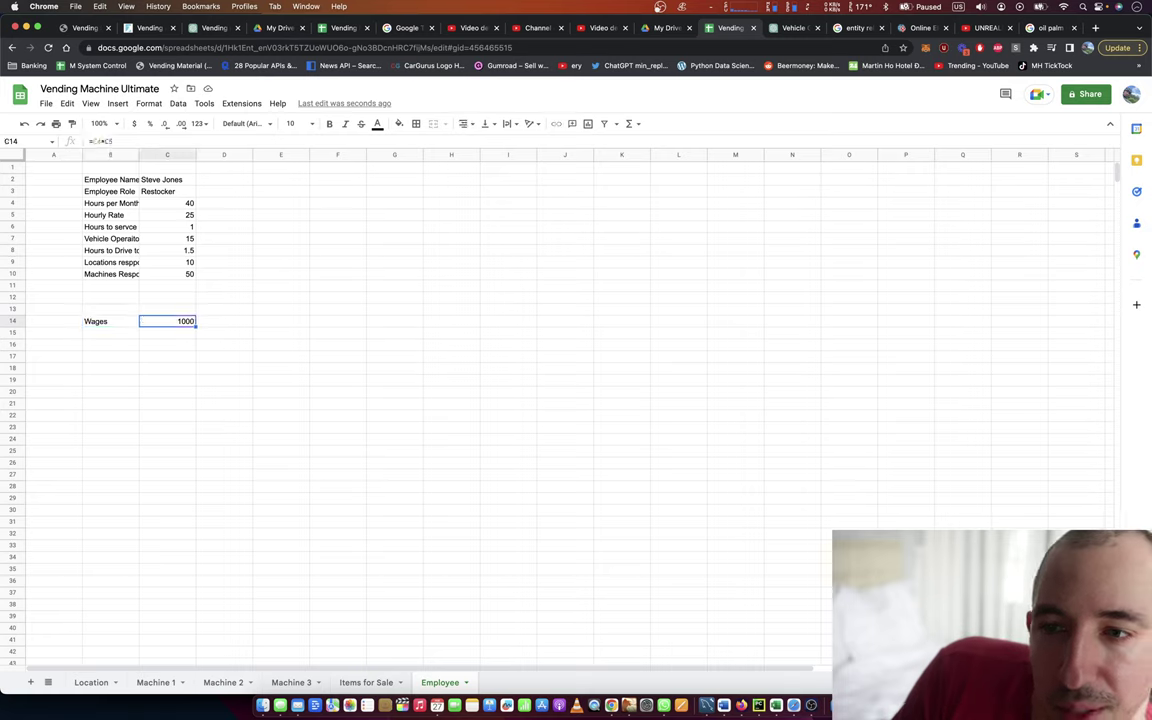
pyautogui.press('Left')
pyautogui.press('Right')
# Replace the hours per month in C4 with the formula =C6*C10, service hours per machine times machines responsible
pyautogui.press('Up')
pyautogui.press('Up')
pyautogui.press('Up')
pyautogui.press('Up')
pyautogui.press('Up')
pyautogui.press('Up')
pyautogui.press('Up')
pyautogui.press('Up')
pyautogui.press('Up')
pyautogui.press('Up')
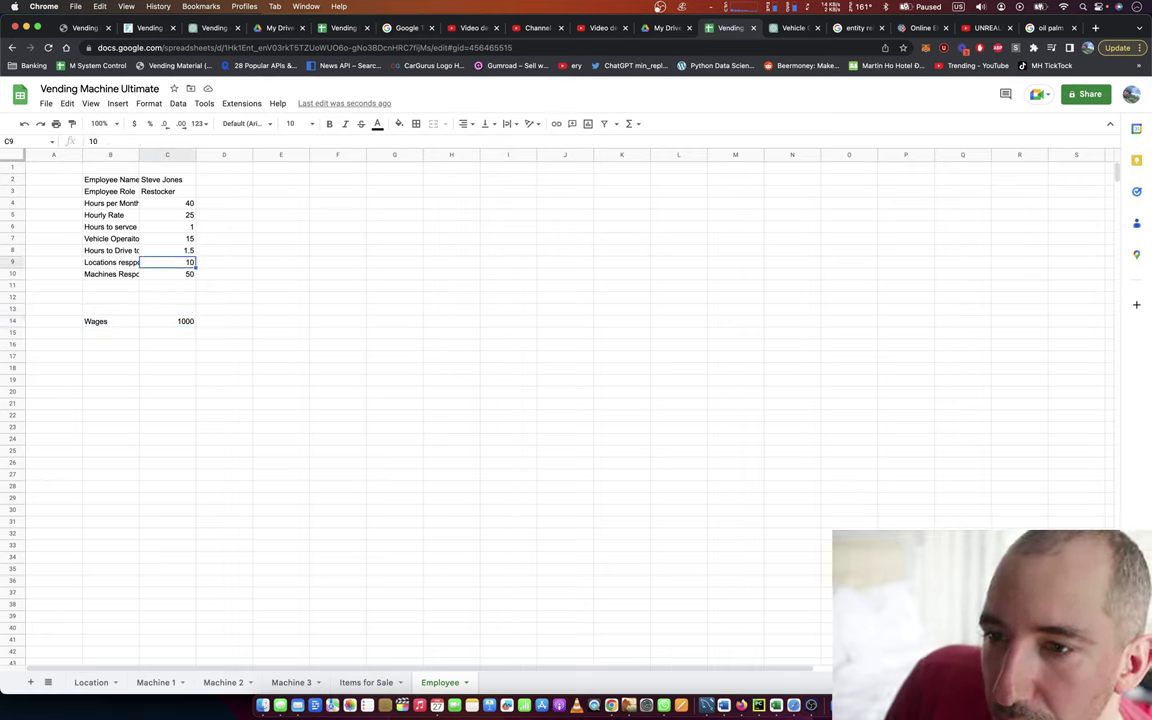
pyautogui.press('Left')
pyautogui.press('Right')
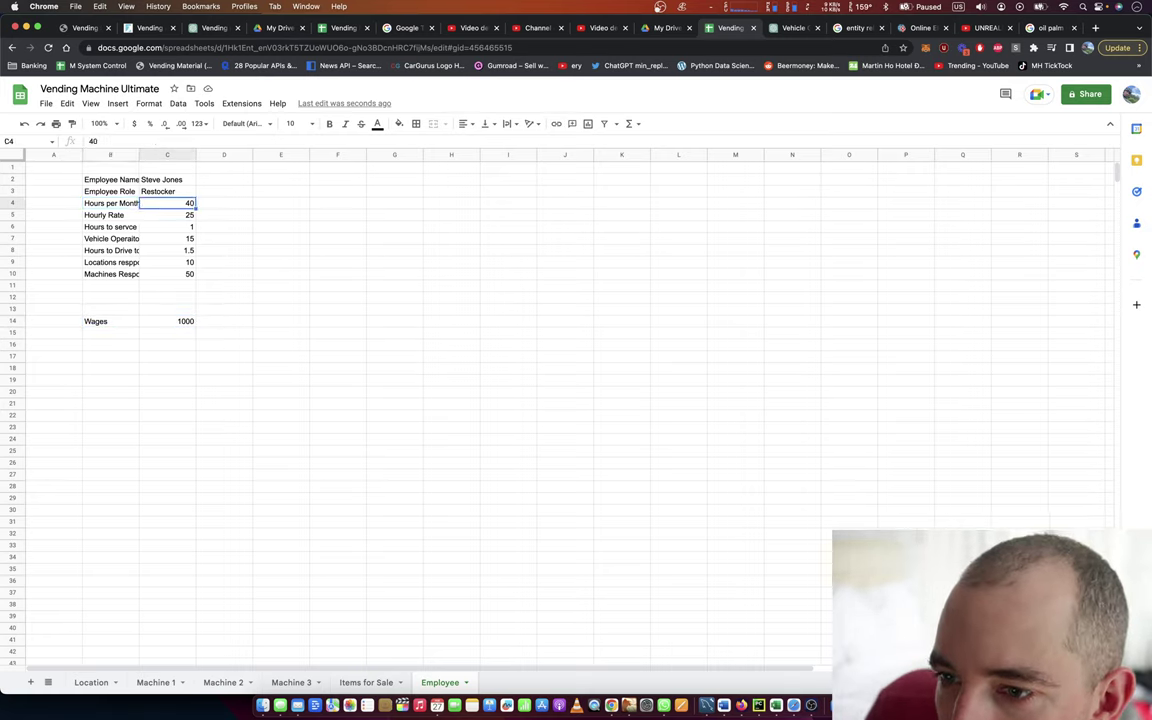
pyautogui.write('=')
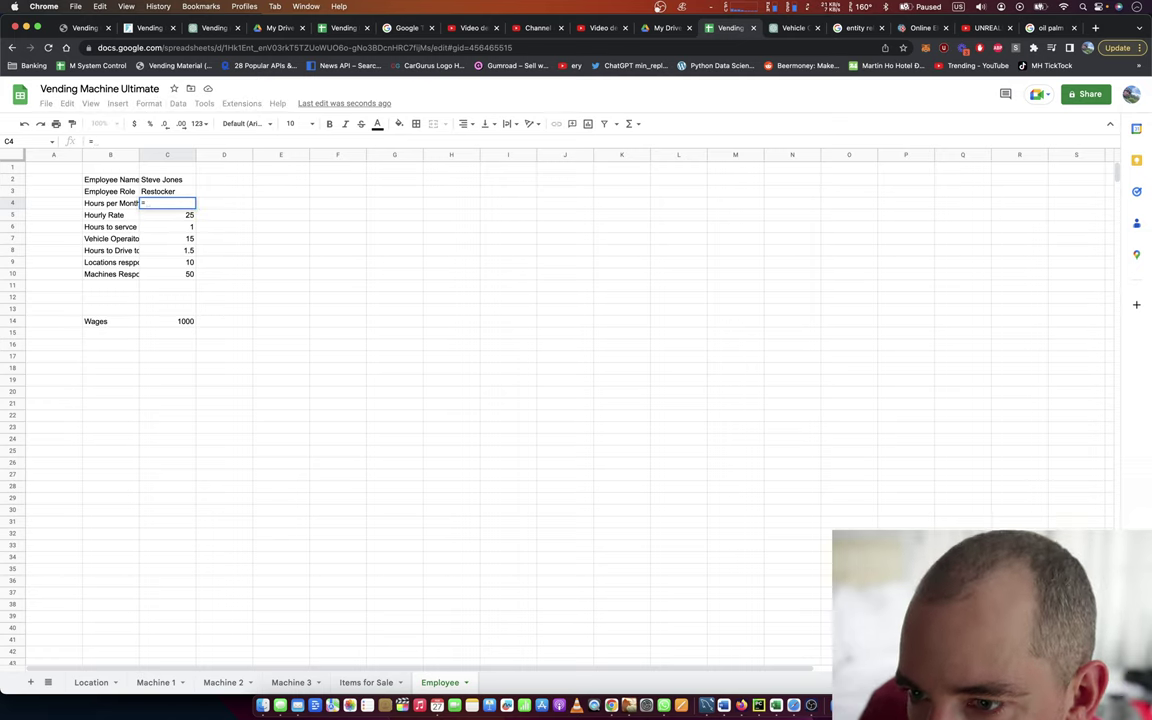
pyautogui.press('Down')
pyautogui.press('Down')
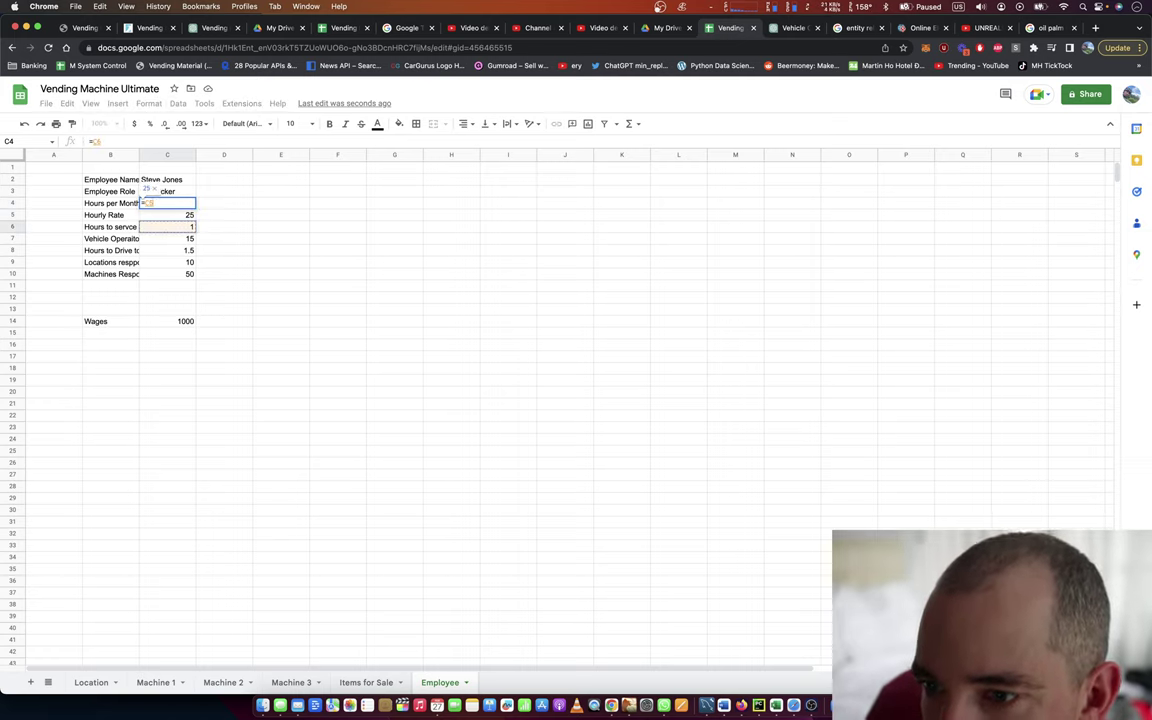
pyautogui.write('*')
pyautogui.press('Down')
pyautogui.press('Down')
pyautogui.press('Down')
pyautogui.press('Down')
pyautogui.press('Down')
pyautogui.press('Down')
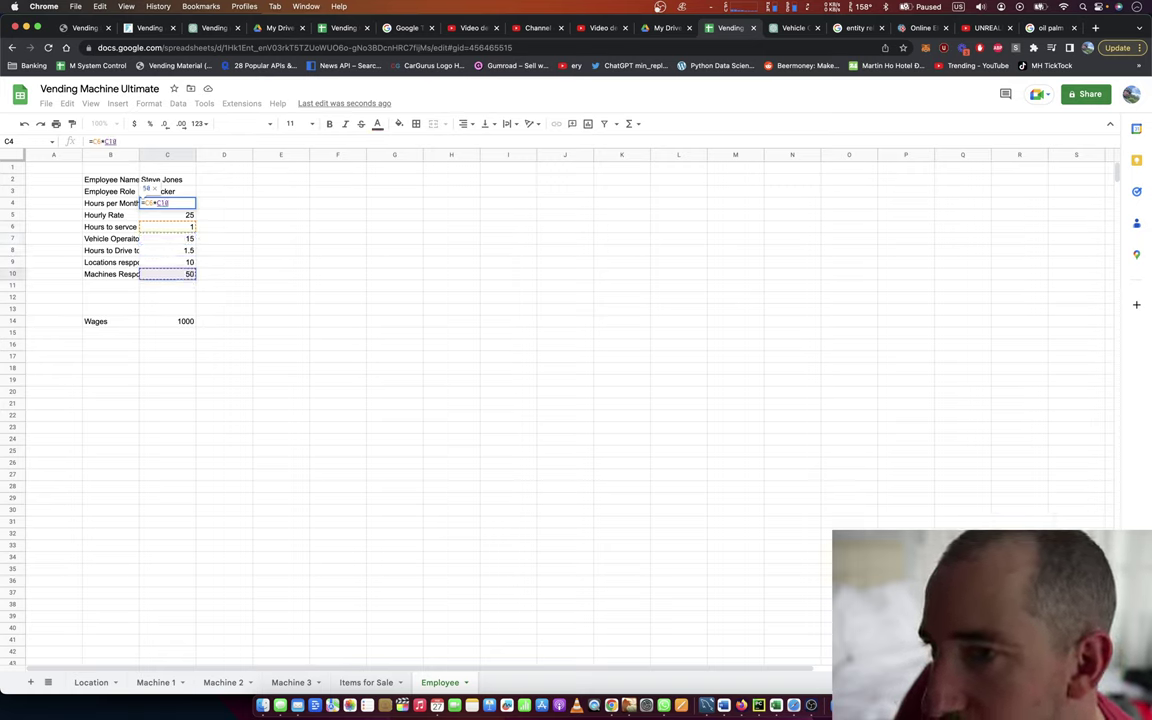
pyautogui.press('Return')
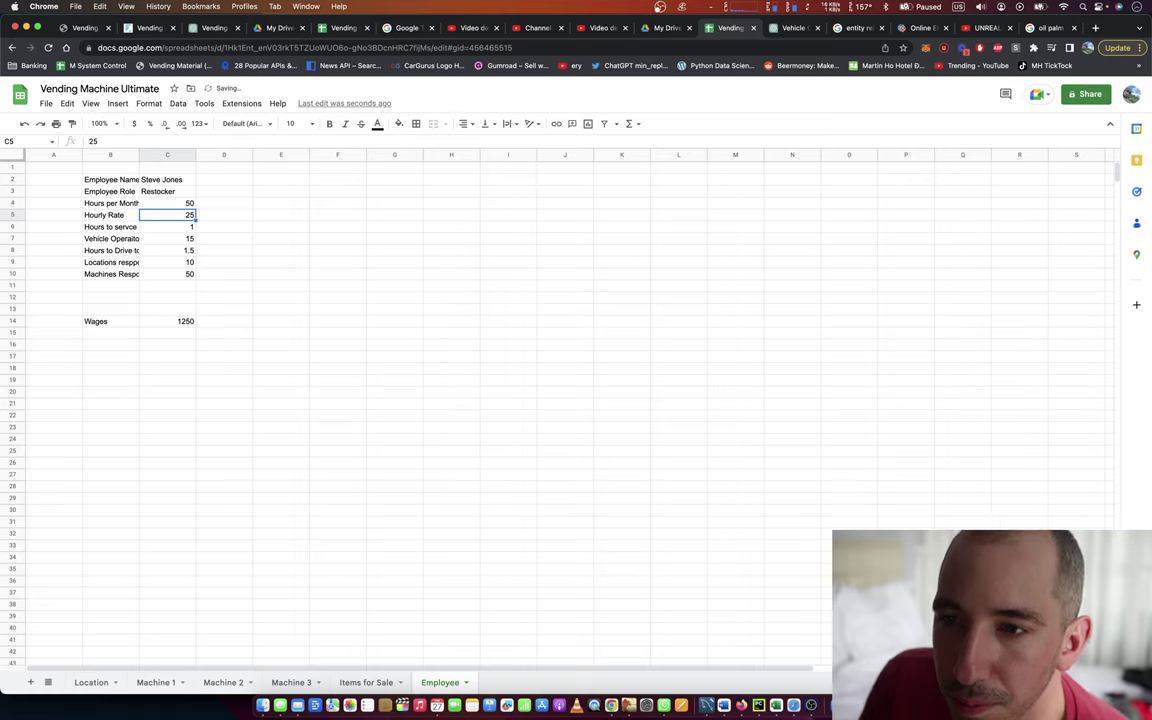
# Enter the label "driving cost" in B15, below the wages label
pyautogui.press('Down')
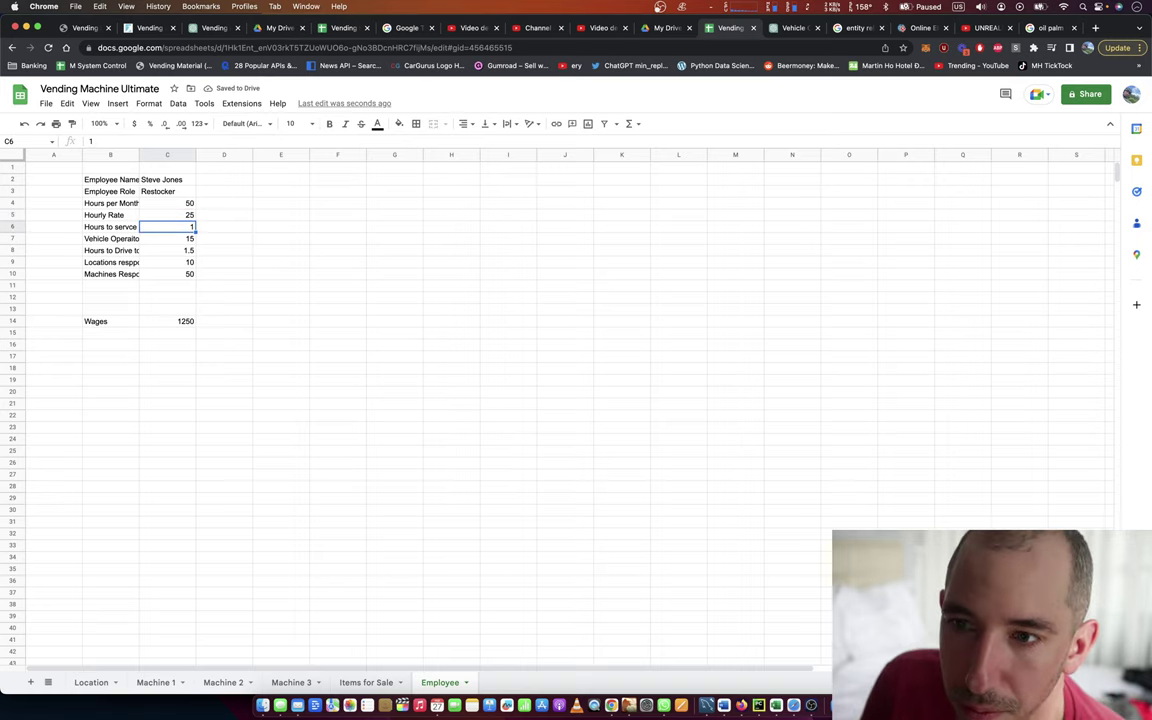
pyautogui.press('Down')
pyautogui.press('Down')
pyautogui.press('Down')
pyautogui.press('Down')
pyautogui.press('Down')
pyautogui.press('Down')
pyautogui.press('Down')
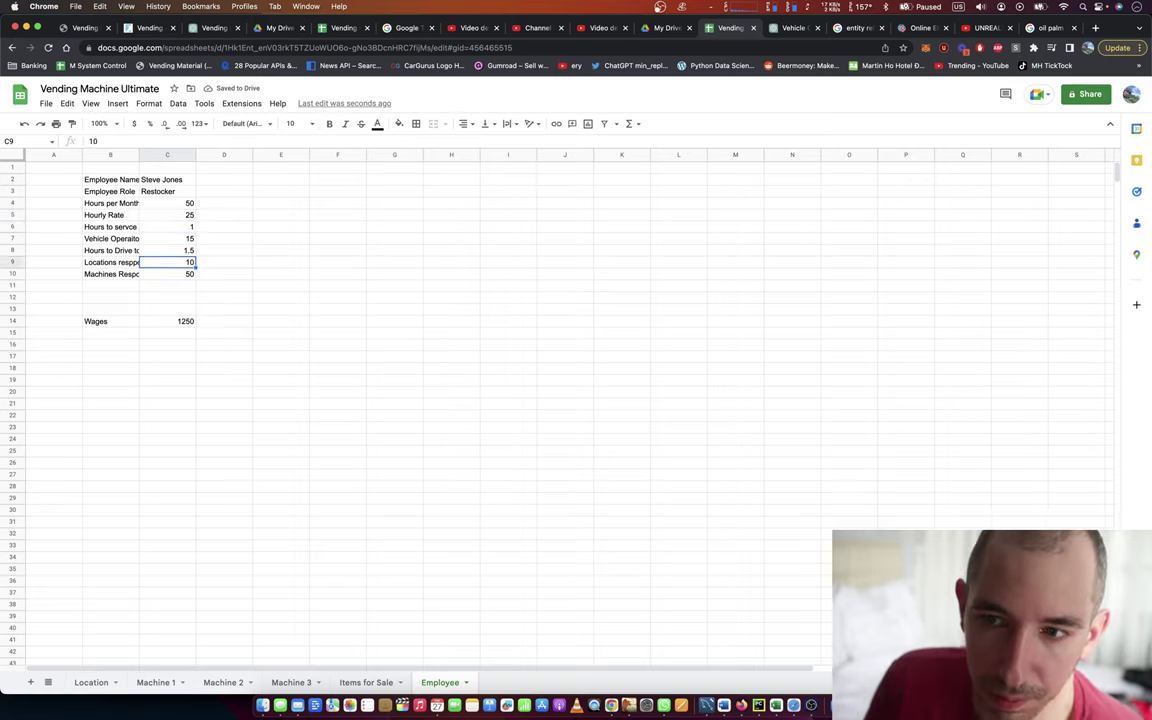
pyautogui.press('Down')
pyautogui.press('Down')
pyautogui.press('Left')
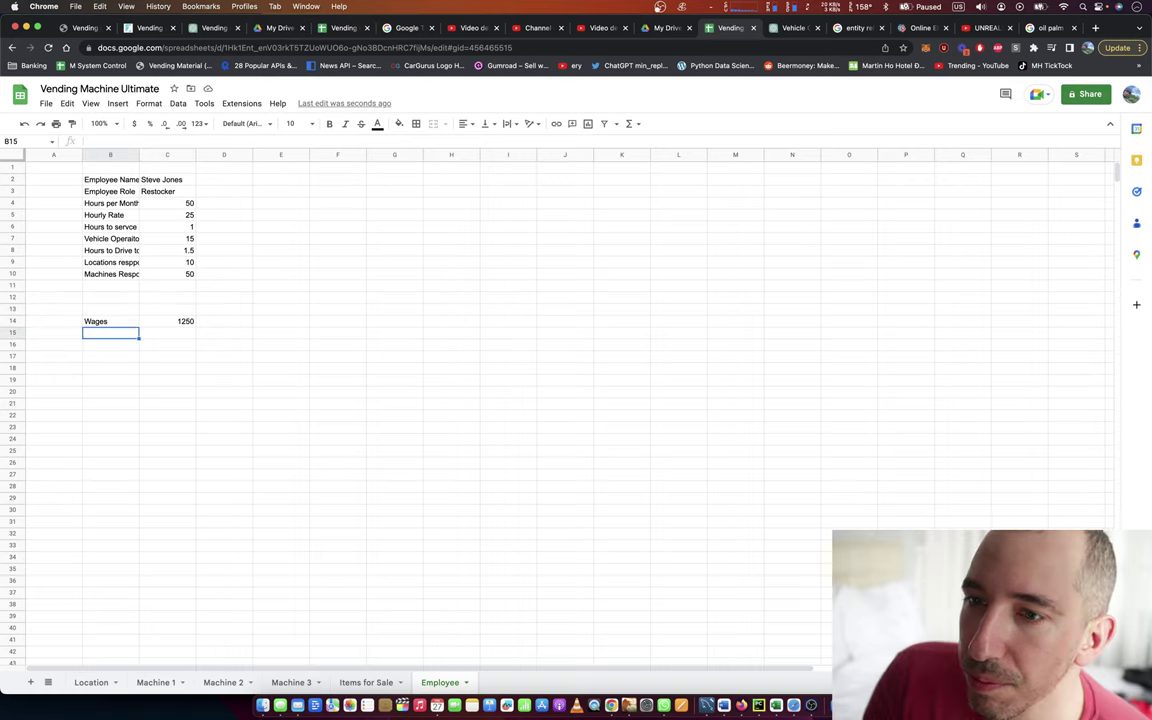
pyautogui.write('=')
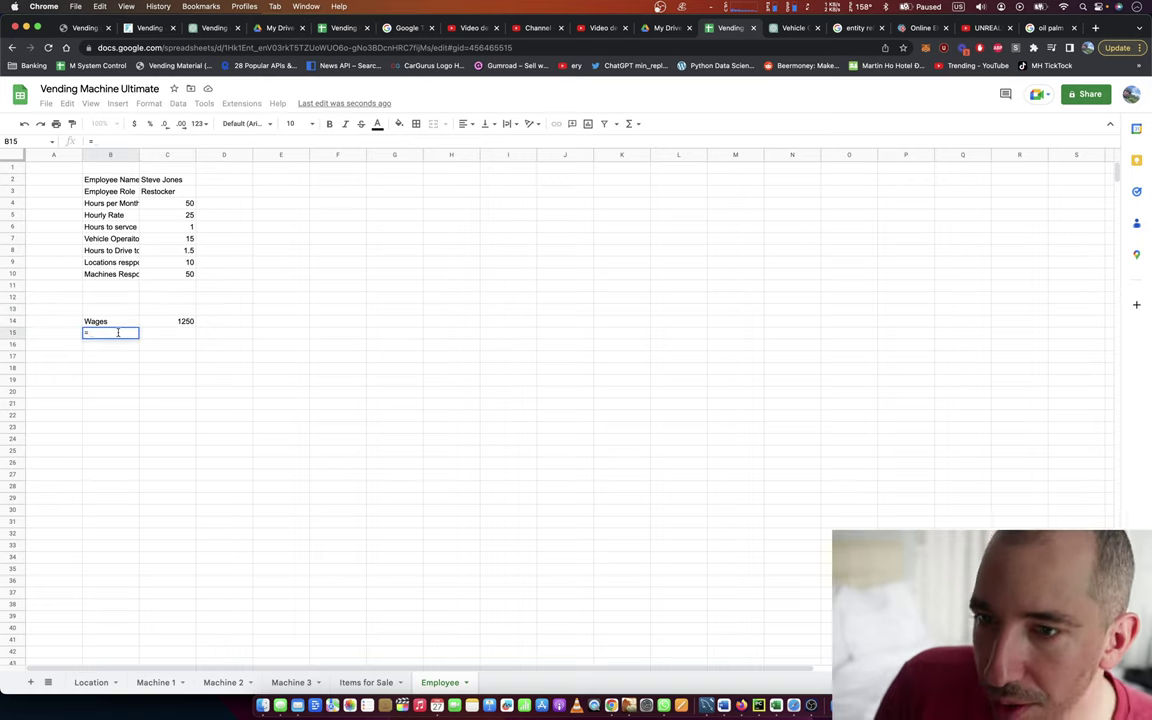
pyautogui.press('BackSpace')
pyautogui.write('driving cost')
pyautogui.press('Tab')
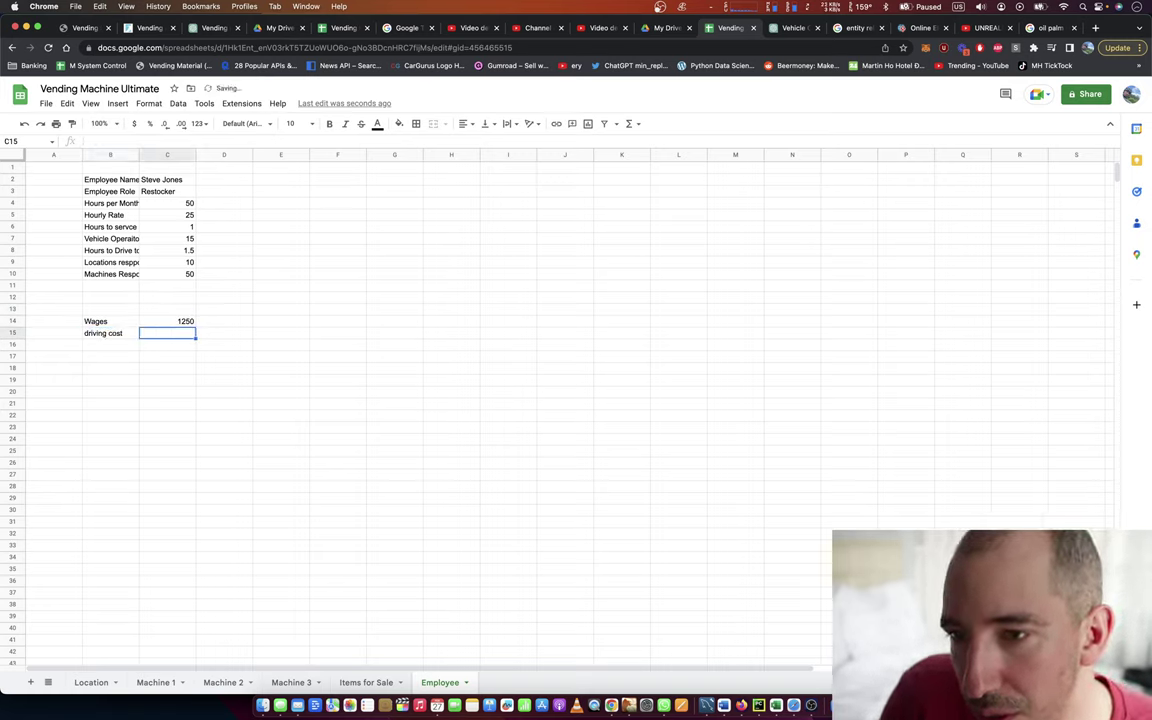
# Calculate the driving cost in C15 as locations times driving hours times hourly vehicle cost with the formula =C9*C8*C7
pyautogui.write('=')
pyautogui.press('Up')
pyautogui.press('Up')
pyautogui.press('Up')
pyautogui.press('Up')
pyautogui.press('Up')
pyautogui.press('Up')
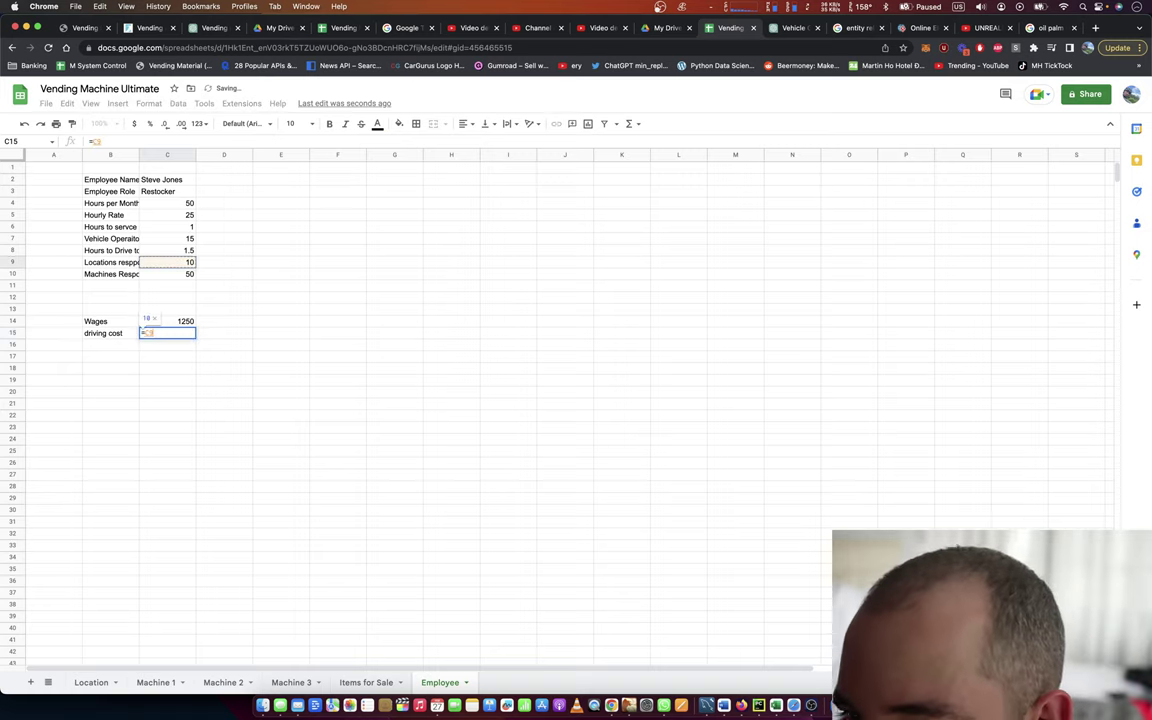
pyautogui.write('*')
pyautogui.press('Up')
pyautogui.press('Up')
pyautogui.press('Up')
pyautogui.press('Up')
pyautogui.press('Up')
pyautogui.press('Up')
pyautogui.press('Up')
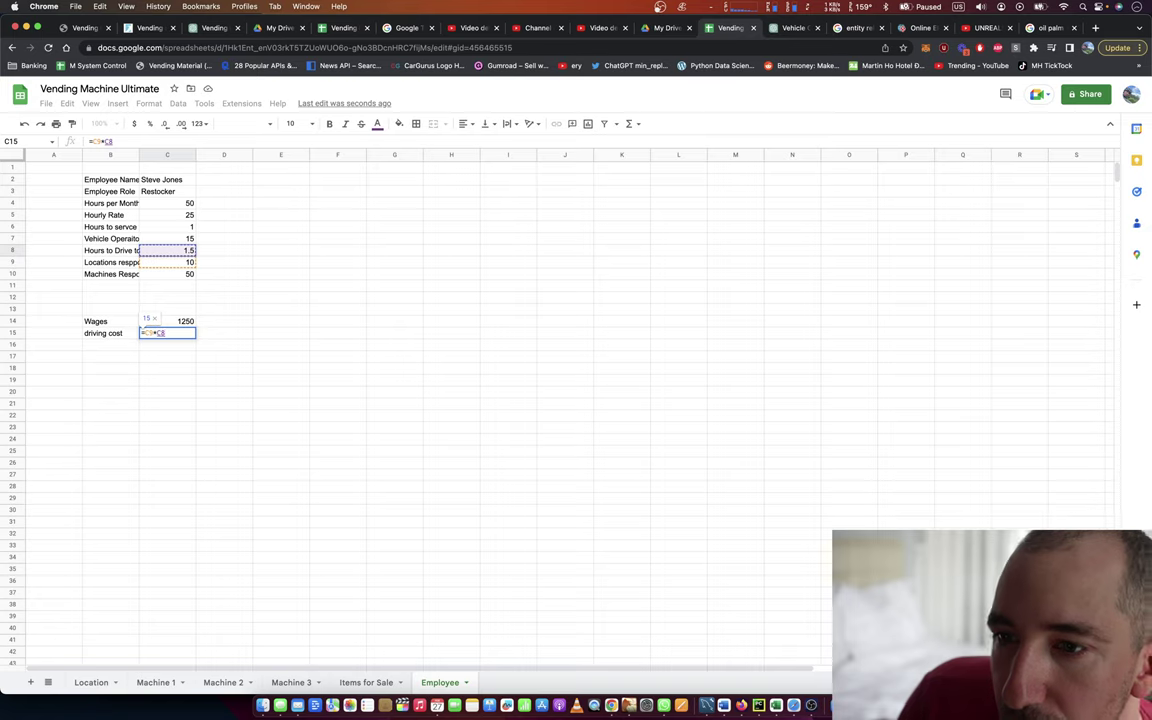
pyautogui.write('*')
pyautogui.press('Up')
pyautogui.press('Up')
pyautogui.press('Up')
pyautogui.press('Up')
pyautogui.press('Up')
pyautogui.press('Up')
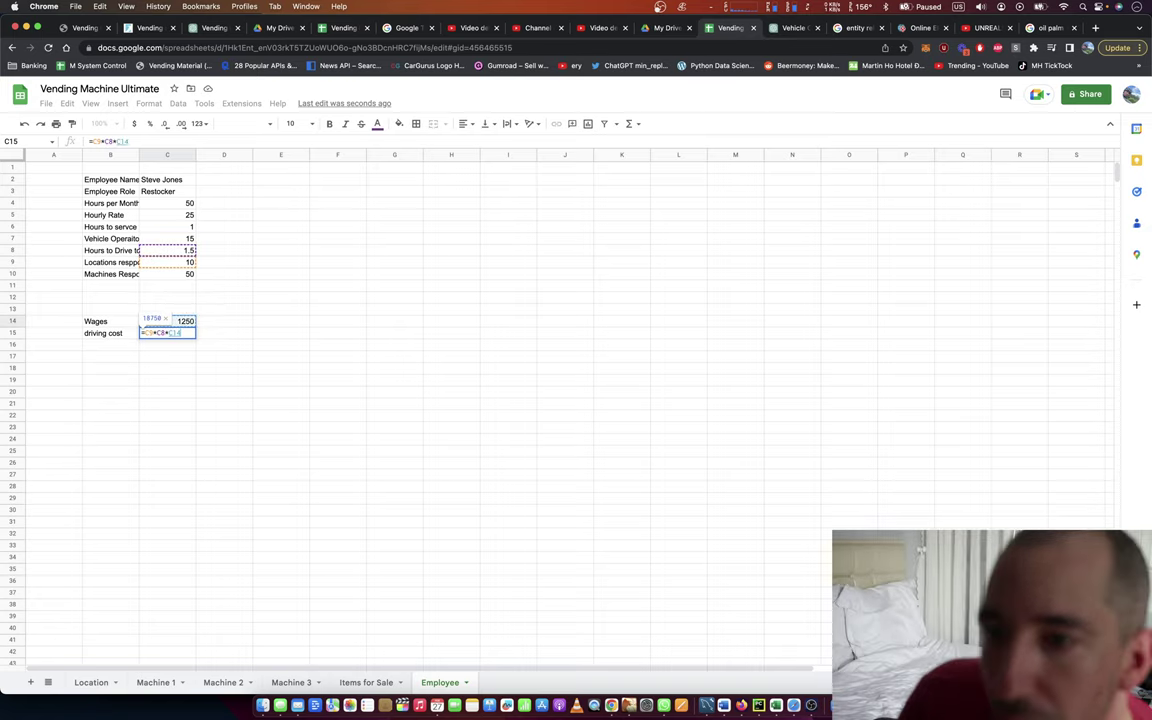
pyautogui.press('Up')
pyautogui.press('Up')
pyautogui.press('Return')
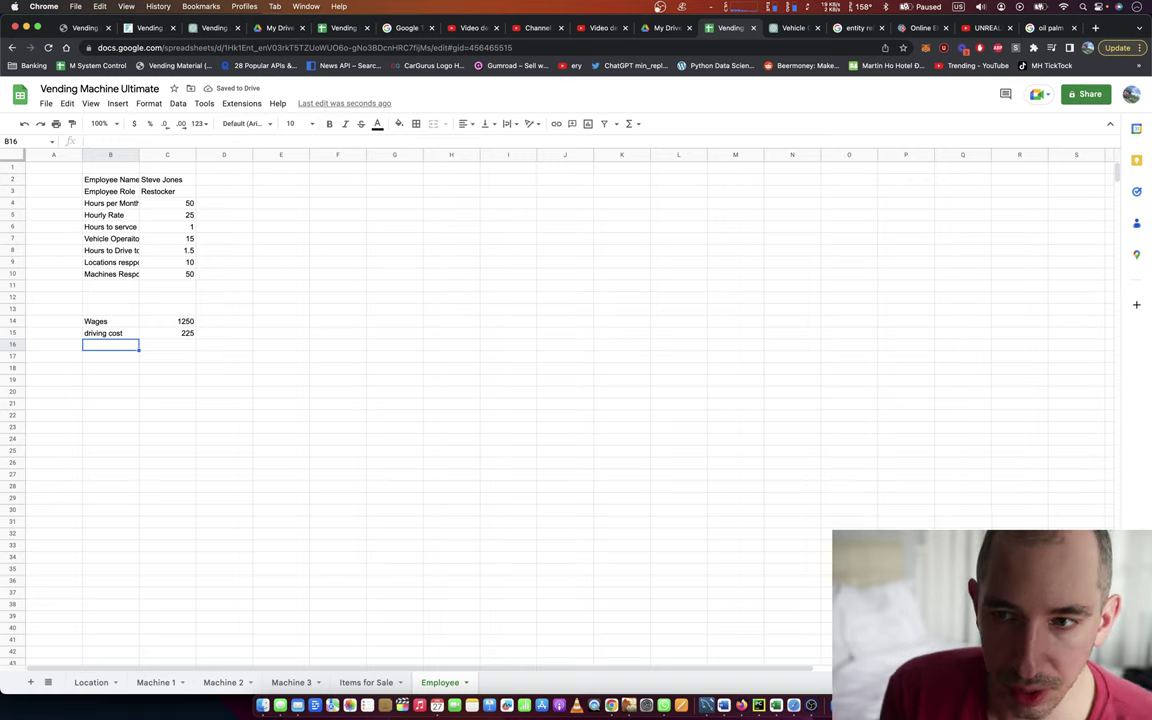
# Set the locations responsible in C9 to 15 and the machines responsible in C10 to 70
pyautogui.press('Up')
pyautogui.press('Up')
pyautogui.press('Up')
pyautogui.press('Up')
pyautogui.press('Up')
pyautogui.press('Up')
pyautogui.press('Up')
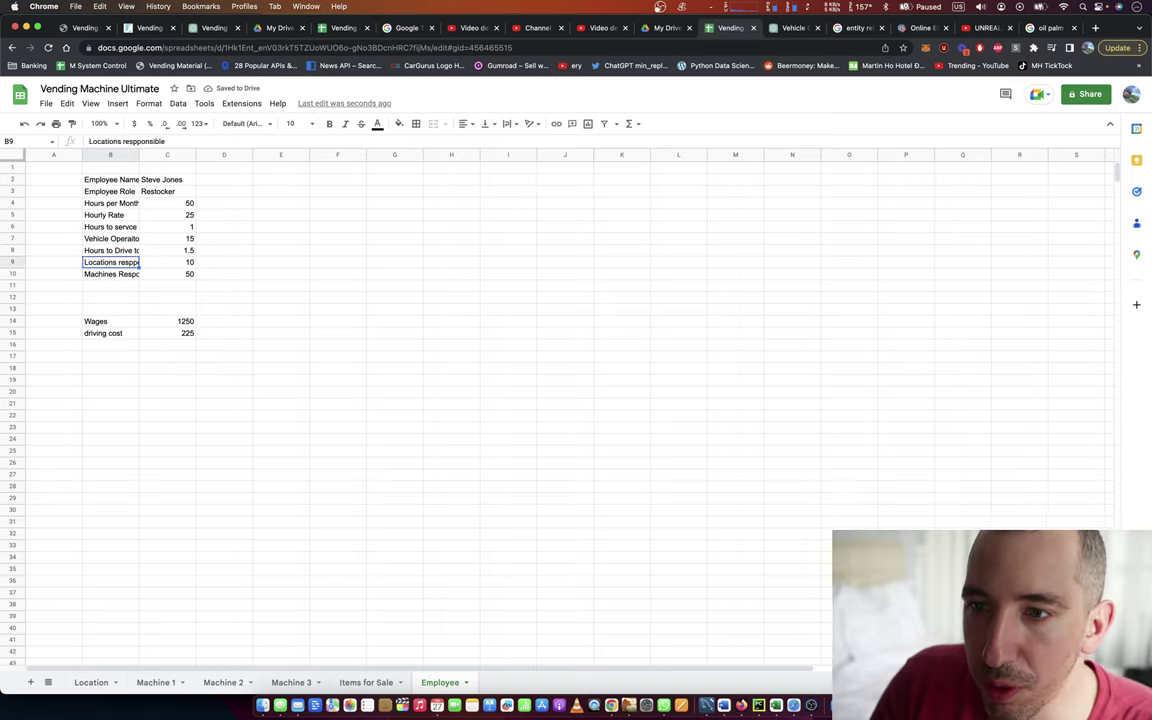
pyautogui.press('Right')
pyautogui.write('15')
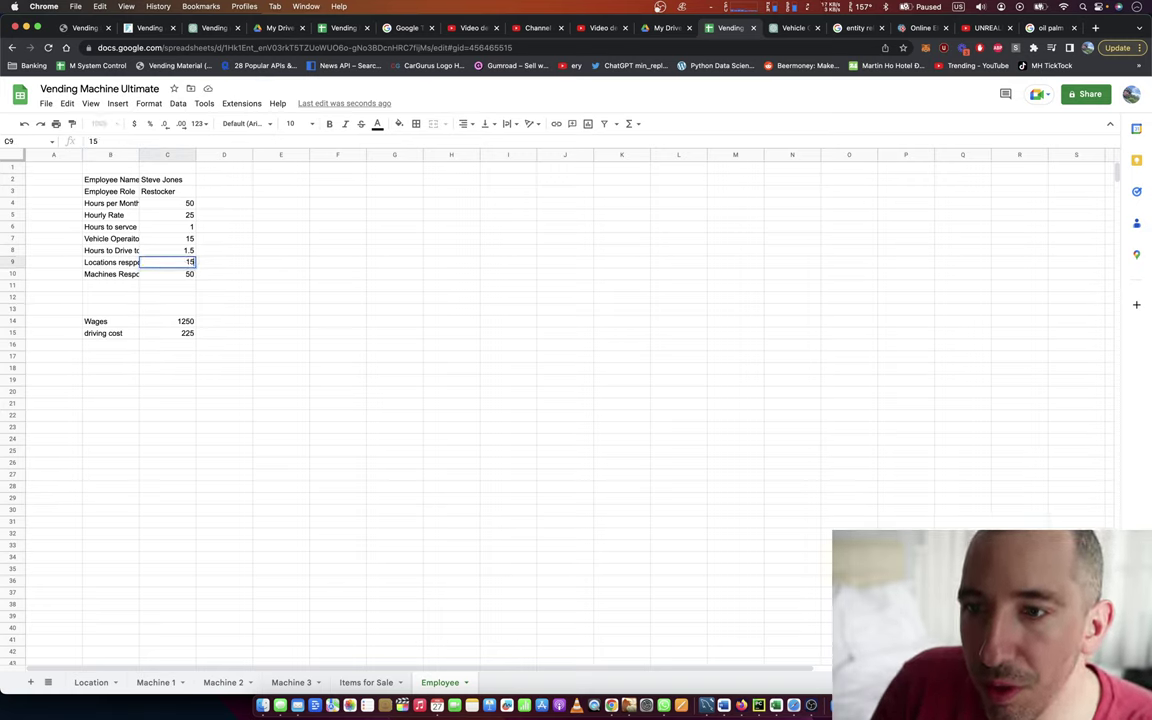
pyautogui.press('Return')
pyautogui.write('70')
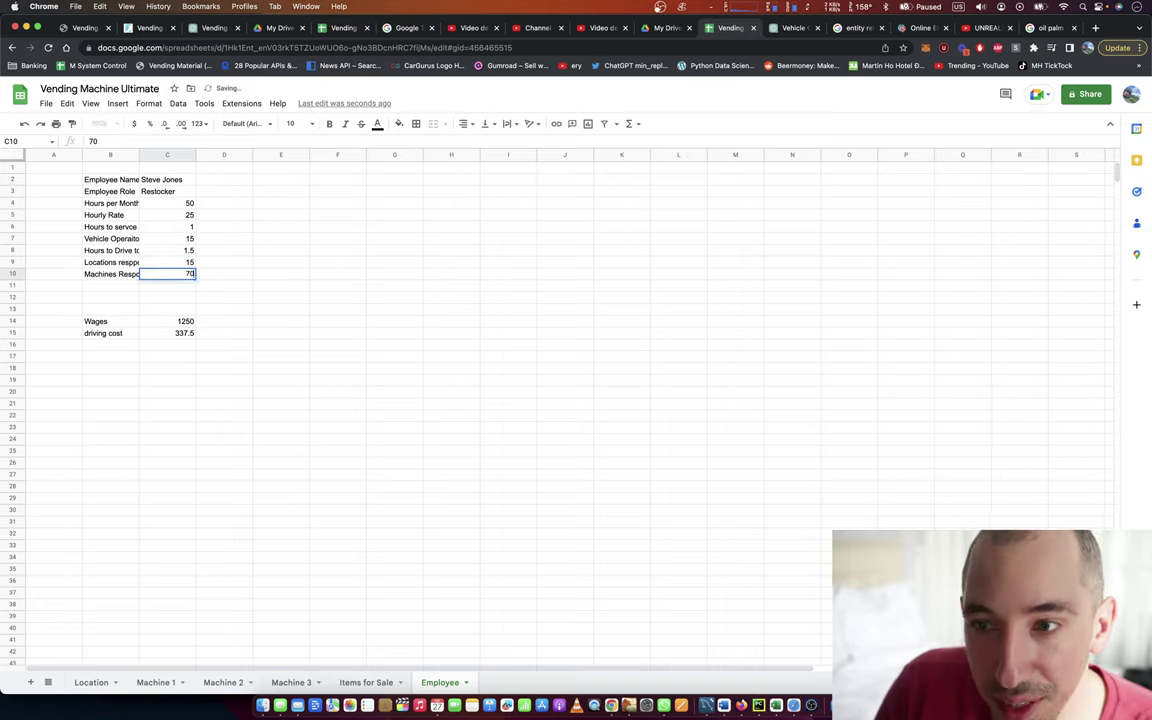
pyautogui.press('Return')
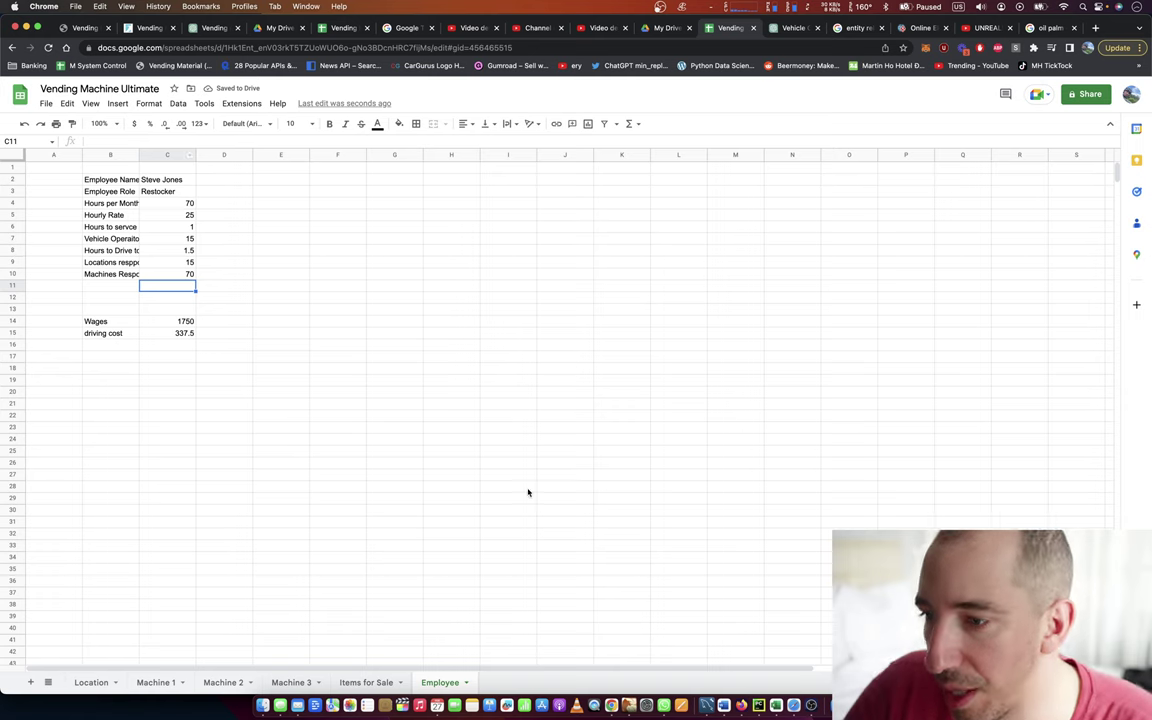
pyautogui.click(805, 703)
pyautogui.press('super+Tab')
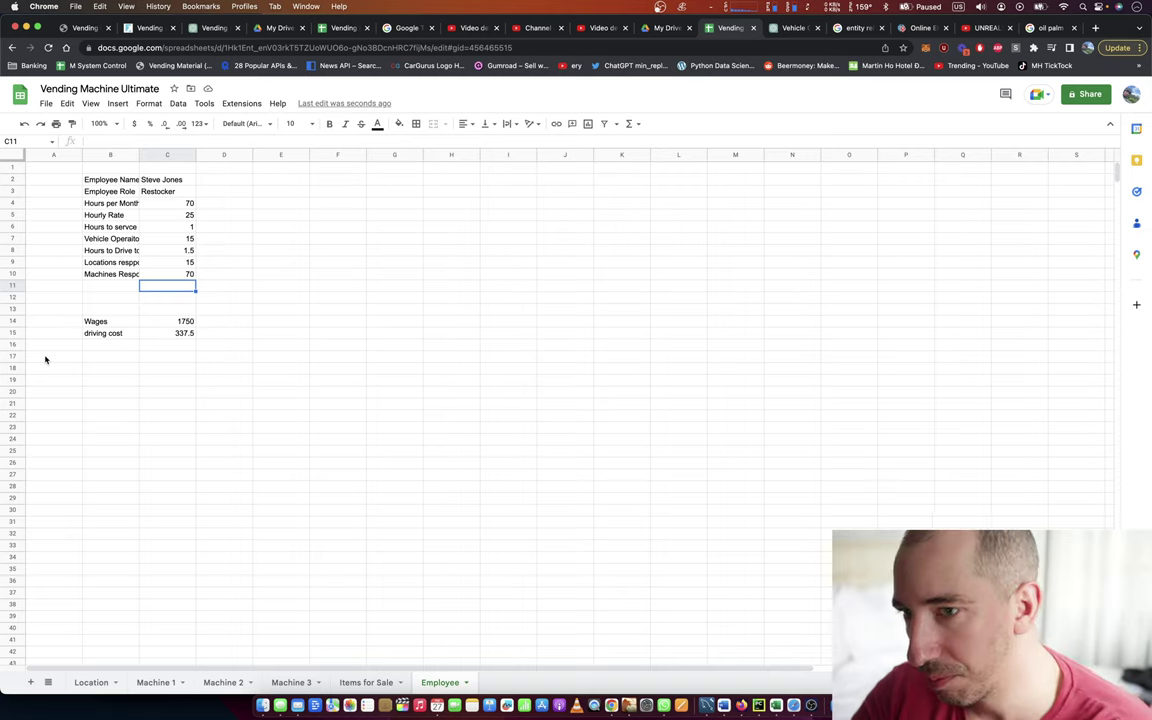
# Widen column B until the full label "Vehicle Operaitonal Cost per hour" fits
pyautogui.click(112, 238)
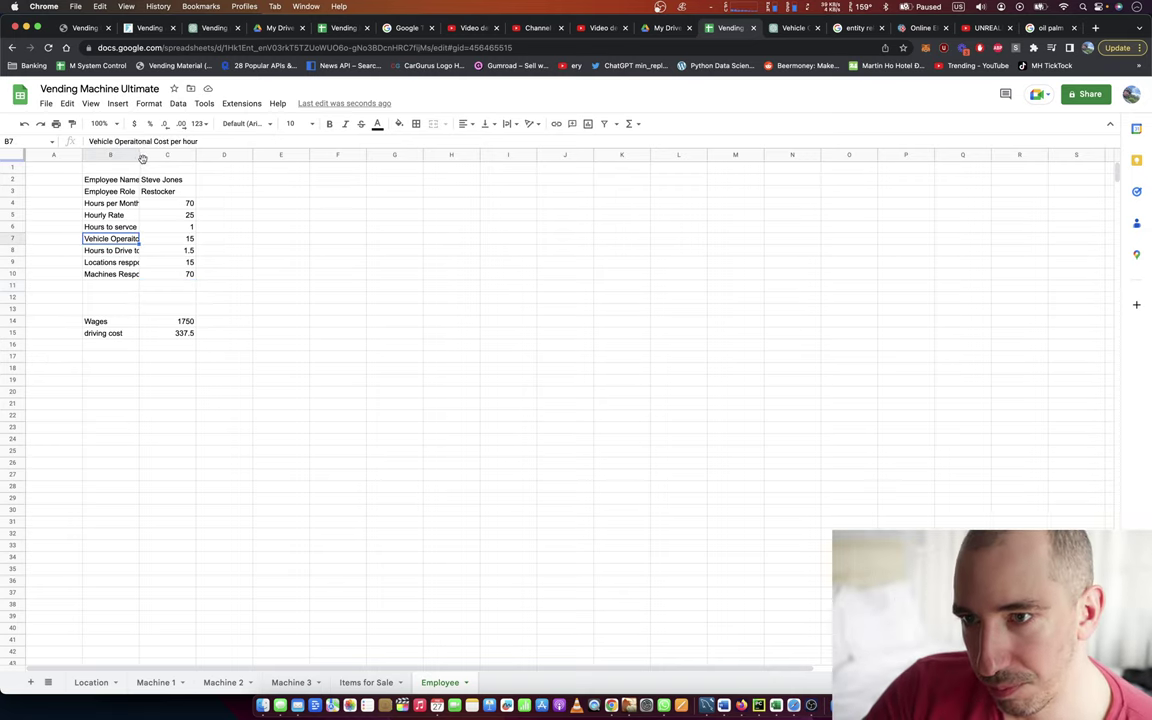
pyautogui.moveTo(141, 156); pyautogui.dragTo(221, 155)
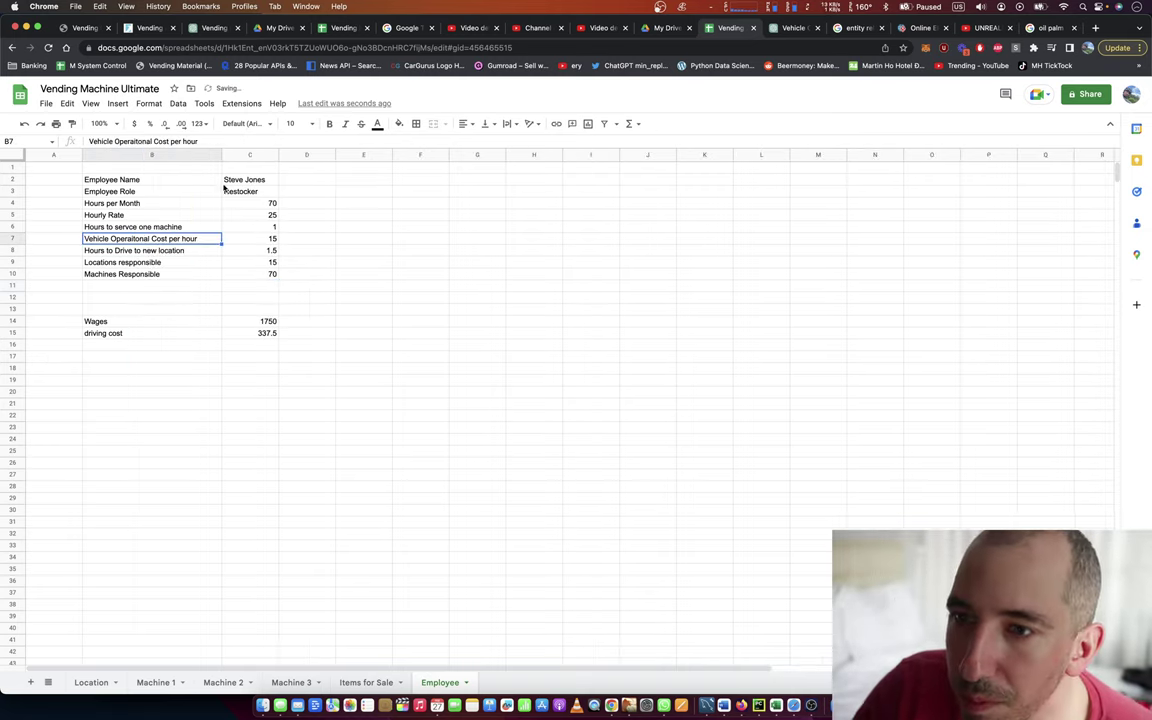
# Review the employee labels and inputs, including hours per month, service hours and vehicle cost, and the driving cost formula
pyautogui.click(225, 182)
pyautogui.click(106, 214)
pyautogui.click(199, 194)
pyautogui.click(163, 203)
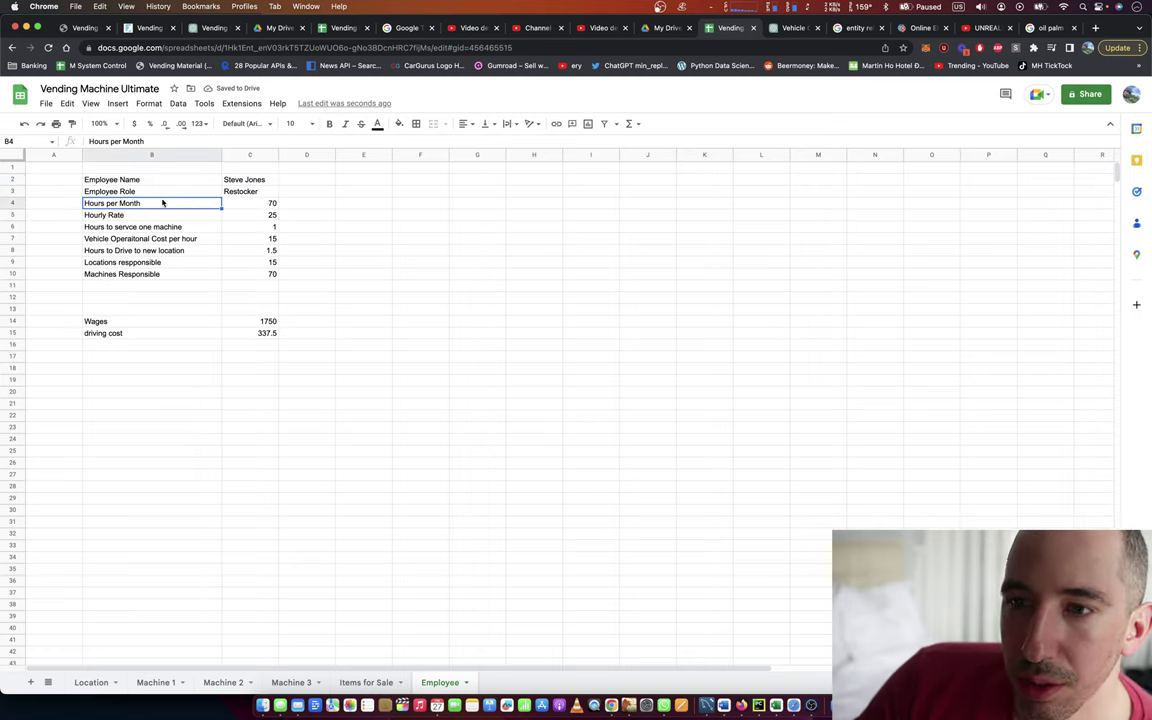
pyautogui.press('Right')
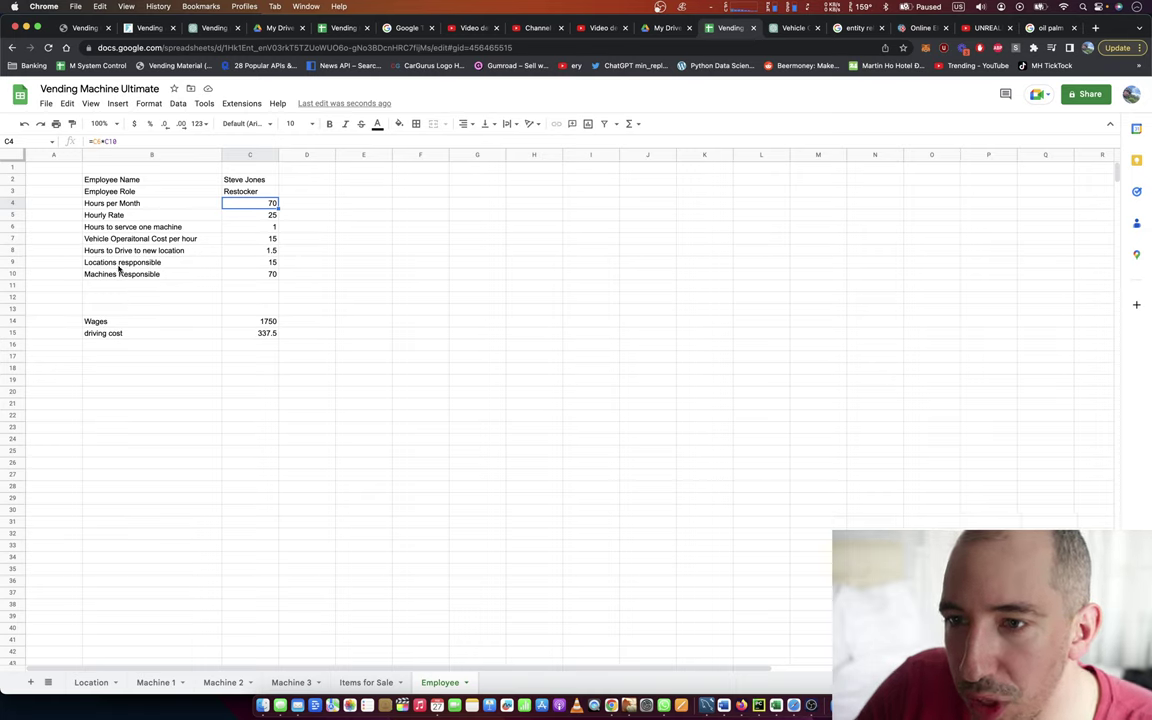
pyautogui.click(112, 250)
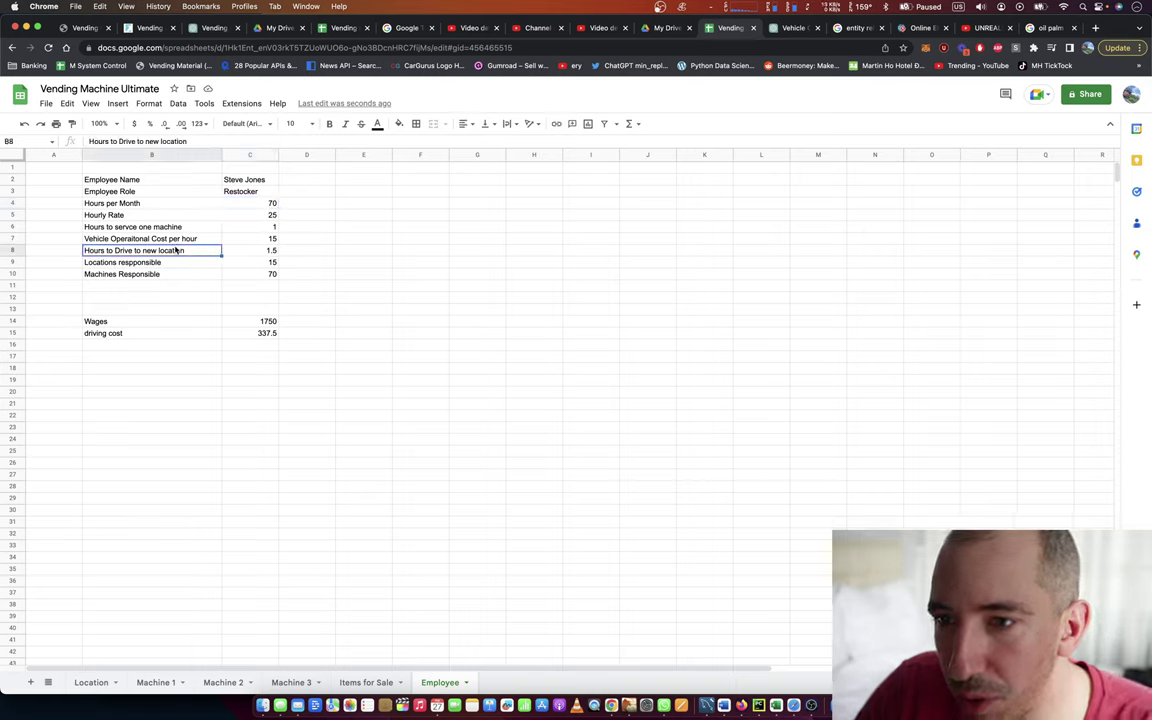
pyautogui.click(115, 238)
pyautogui.click(243, 237)
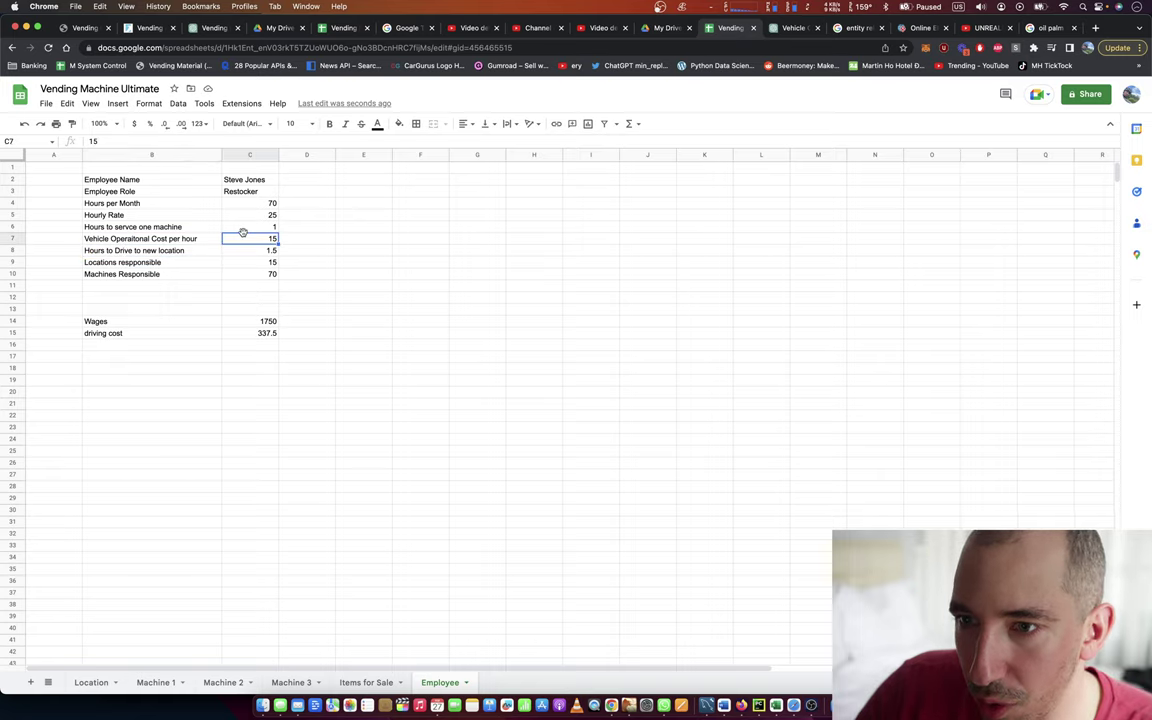
pyautogui.click(114, 240)
pyautogui.click(115, 227)
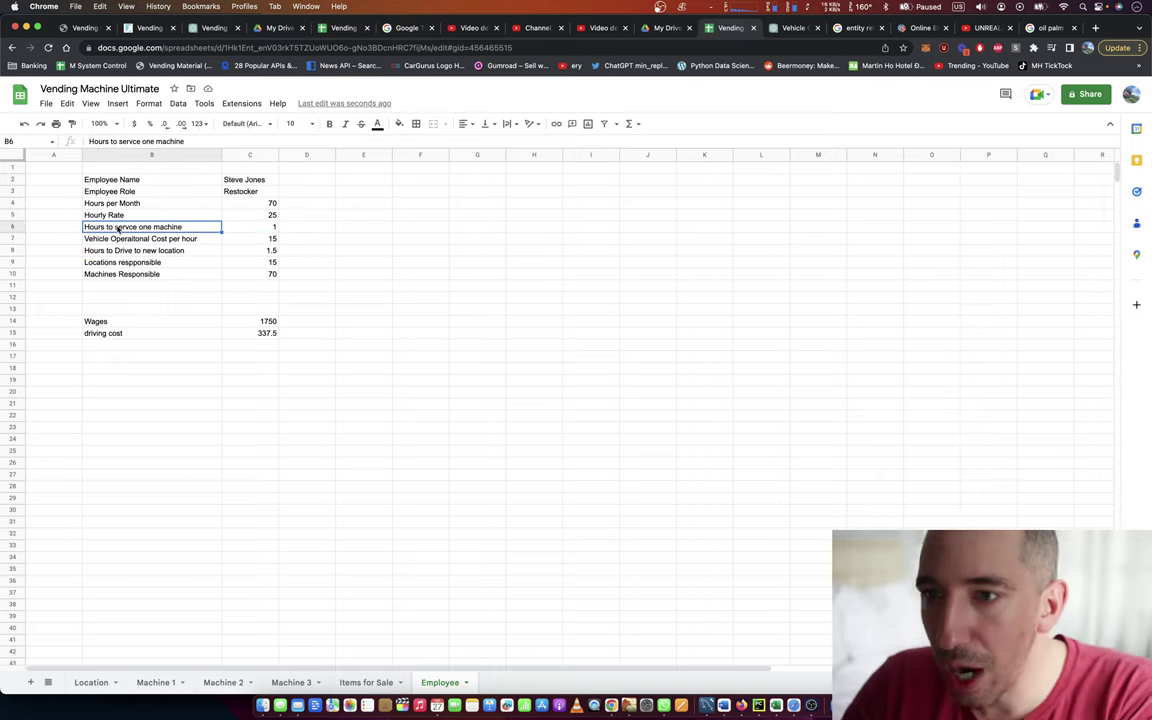
pyautogui.press('Right')
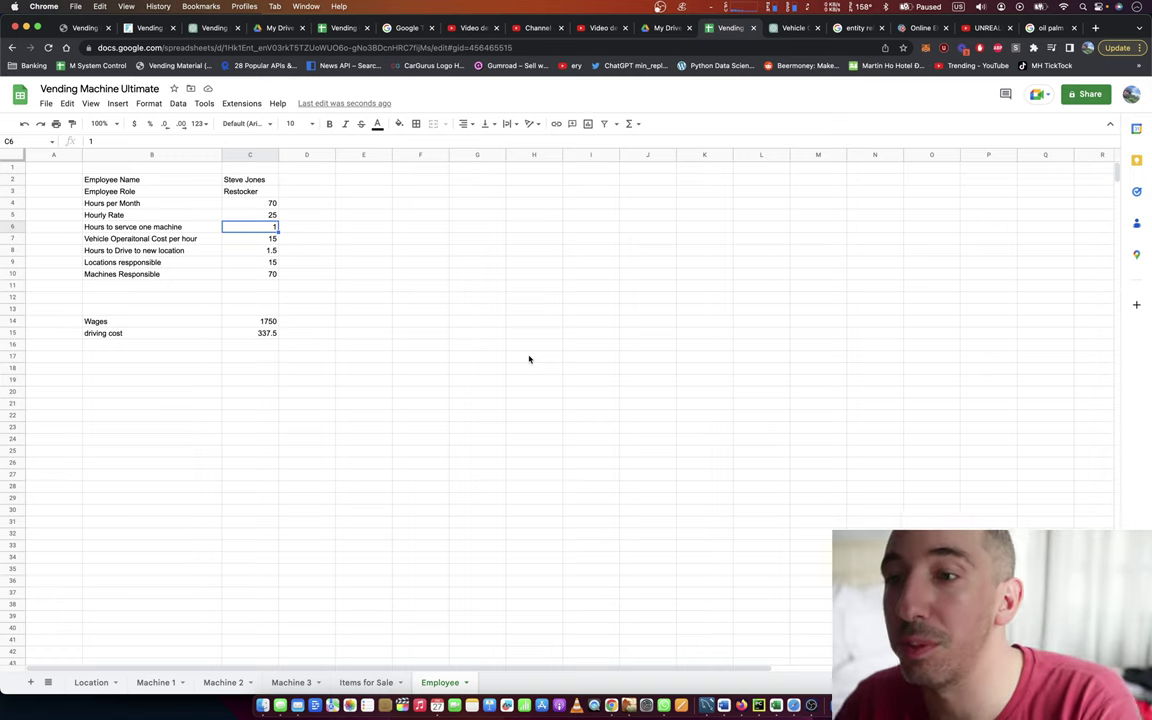
pyautogui.press('Left')
pyautogui.press('Up')
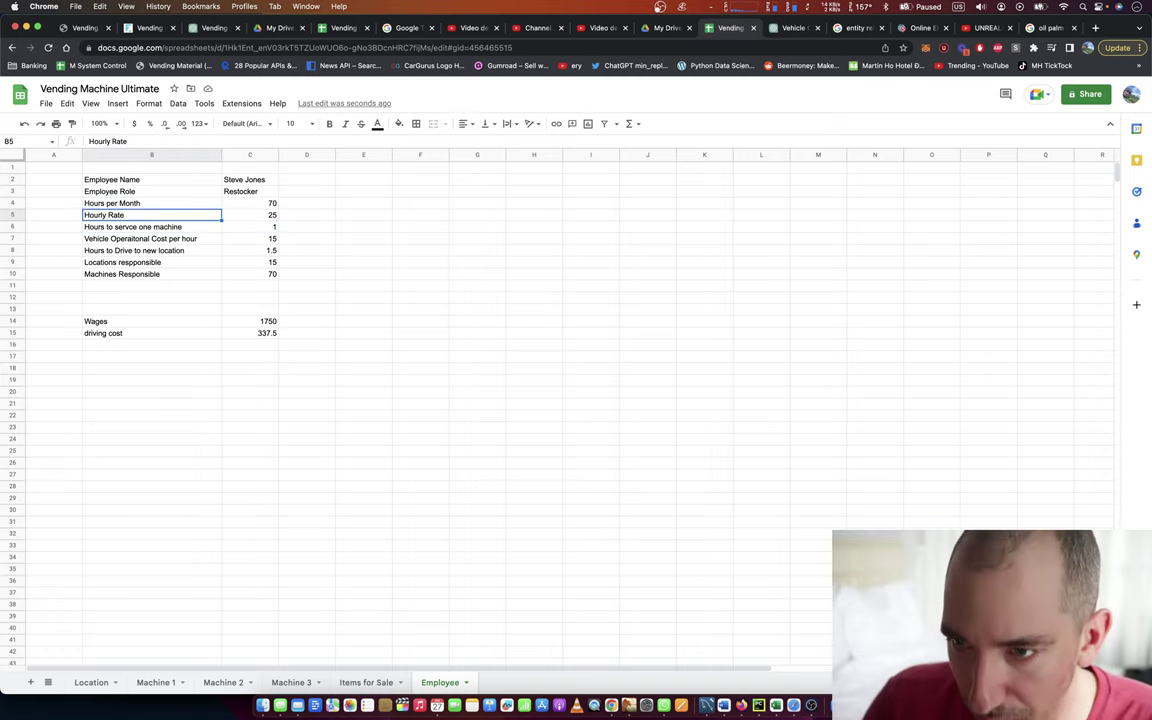
pyautogui.press('Right')
pyautogui.press('Up')
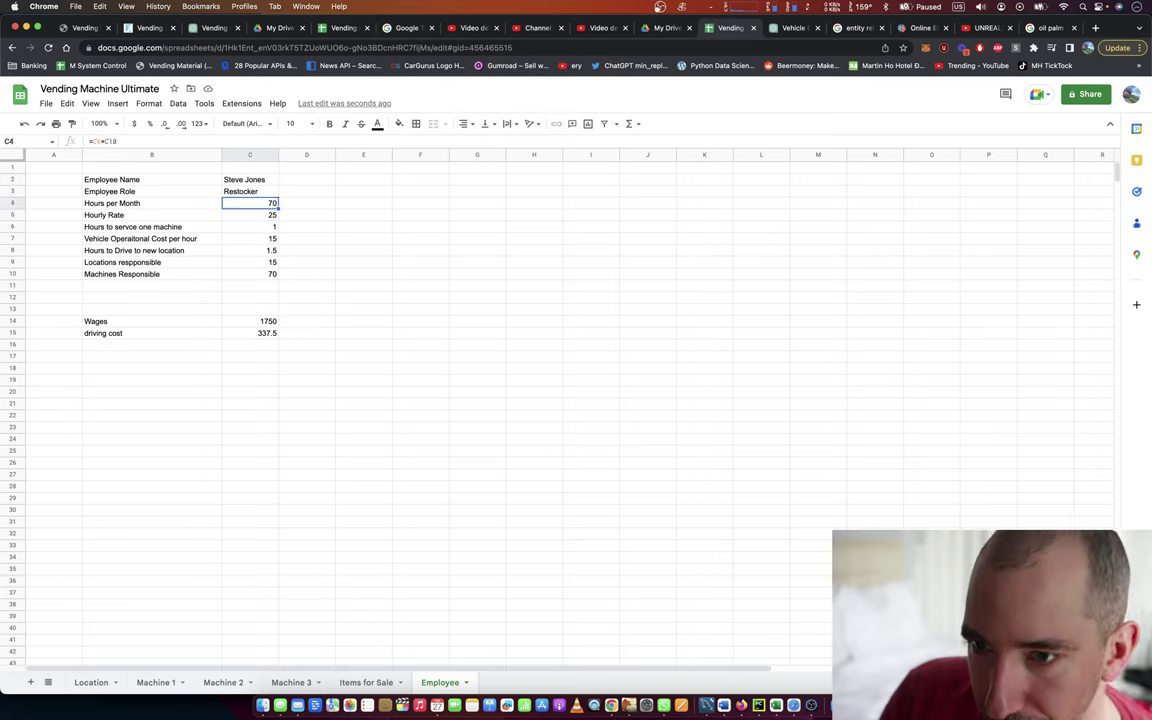
pyautogui.press('Left')
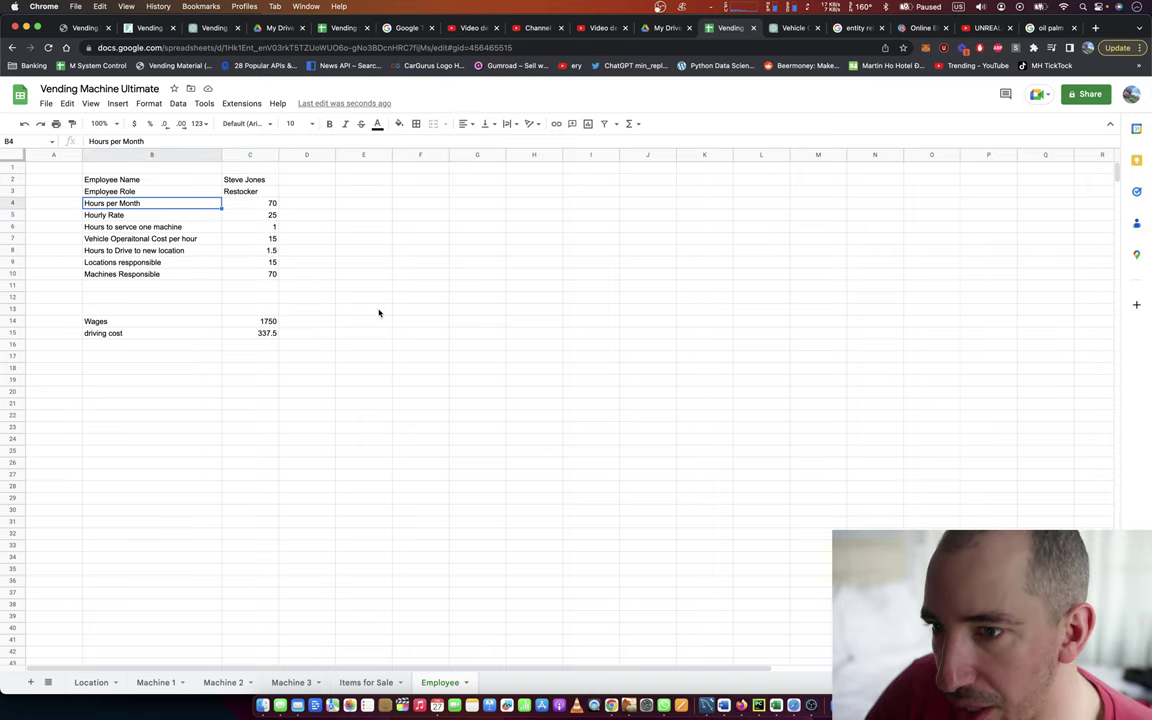
pyautogui.click(252, 333)
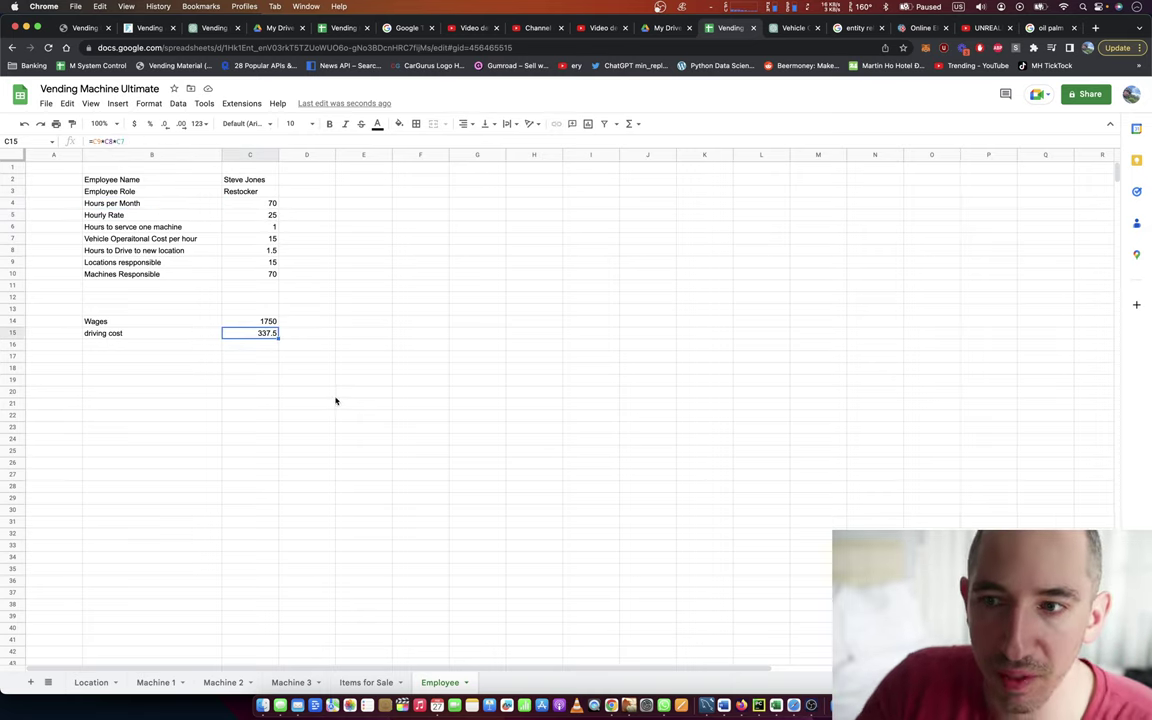
# Rename the driving cost label in B15 as "Driving Costs"
pyautogui.click(94, 333)
pyautogui.write('Driving Costs')
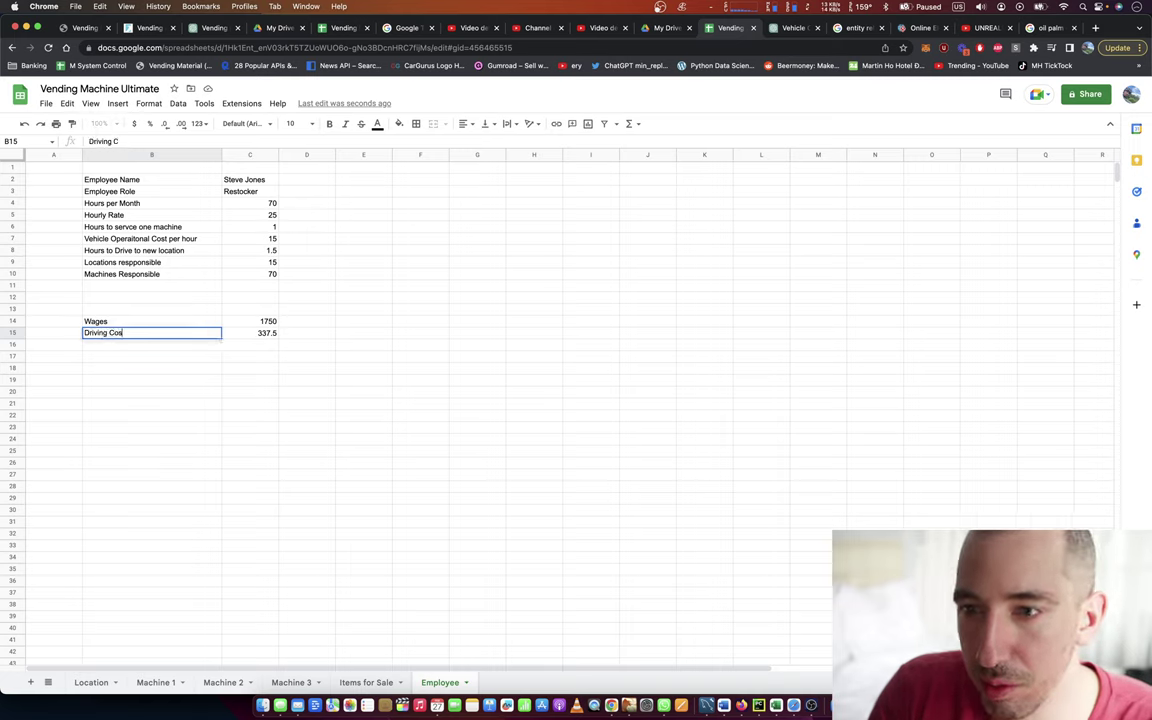
pyautogui.press('Return')
pyautogui.click(151, 333)
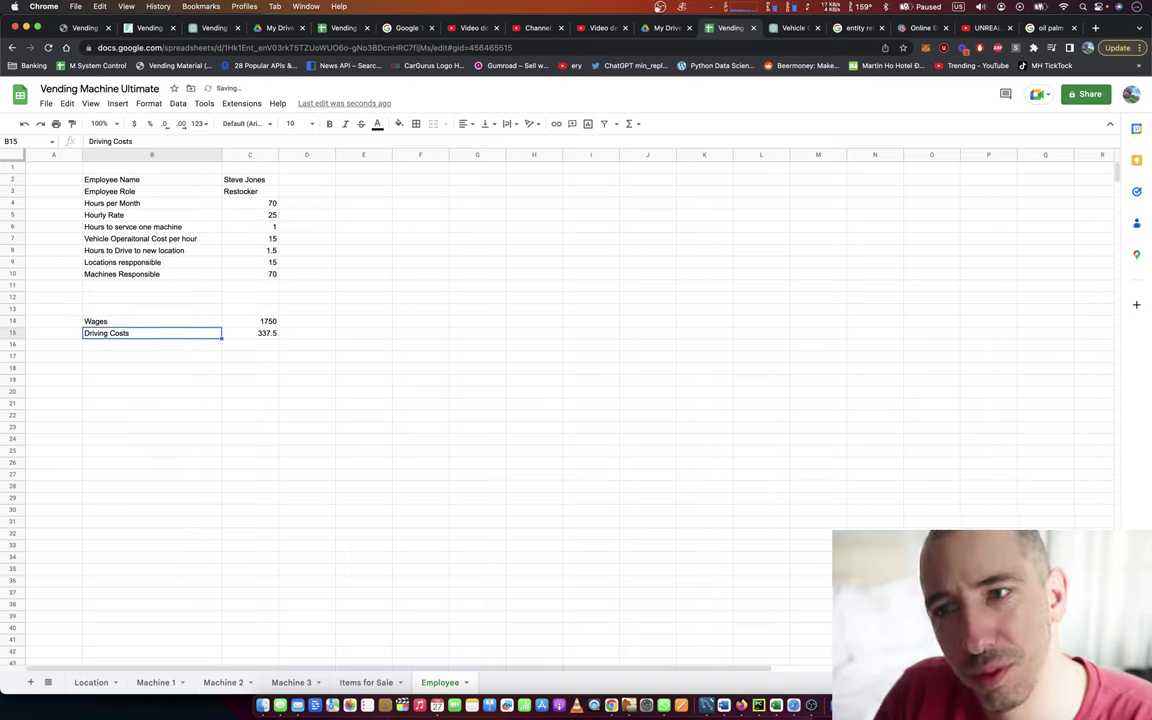
# Insert two blank rows above row 1 of the Employee sheet
pyautogui.rightClick(14, 167)
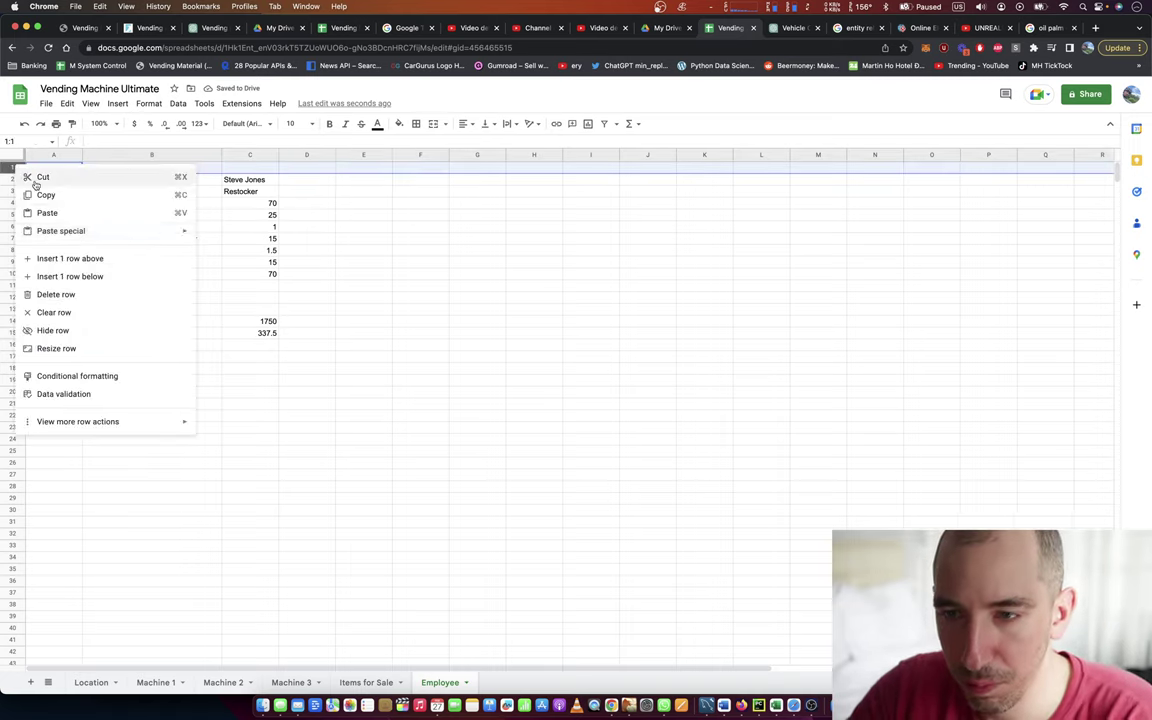
pyautogui.click(56, 259)
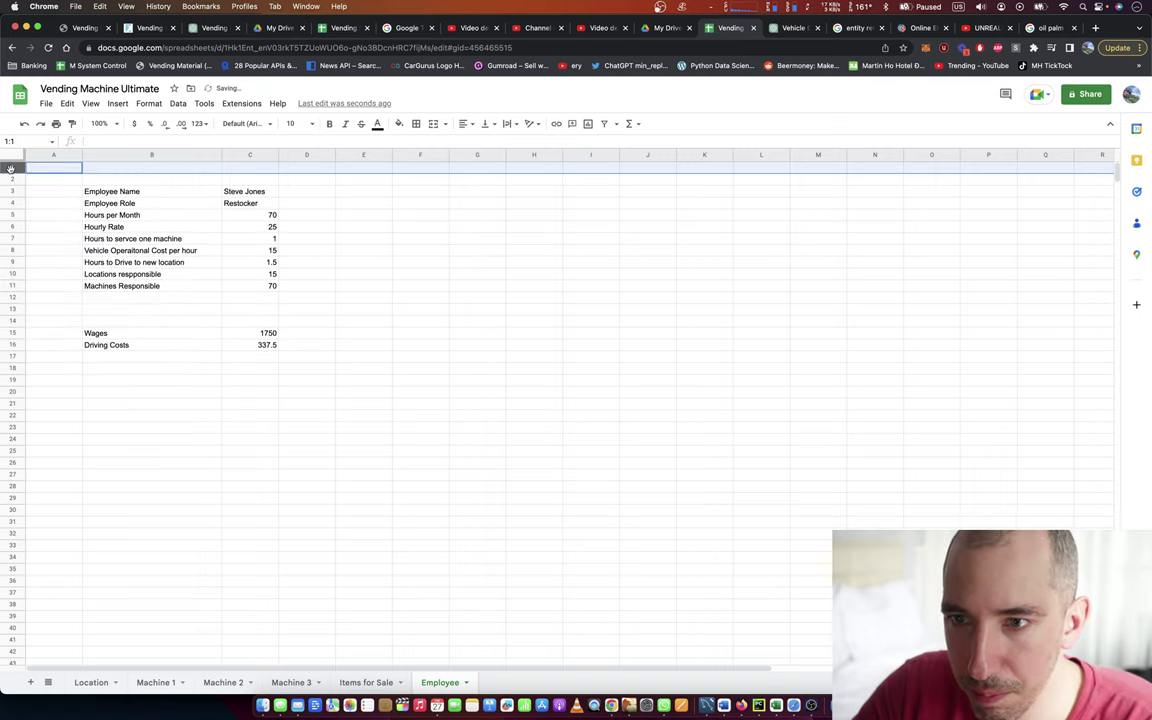
pyautogui.rightClick(10, 172)
pyautogui.click(46, 262)
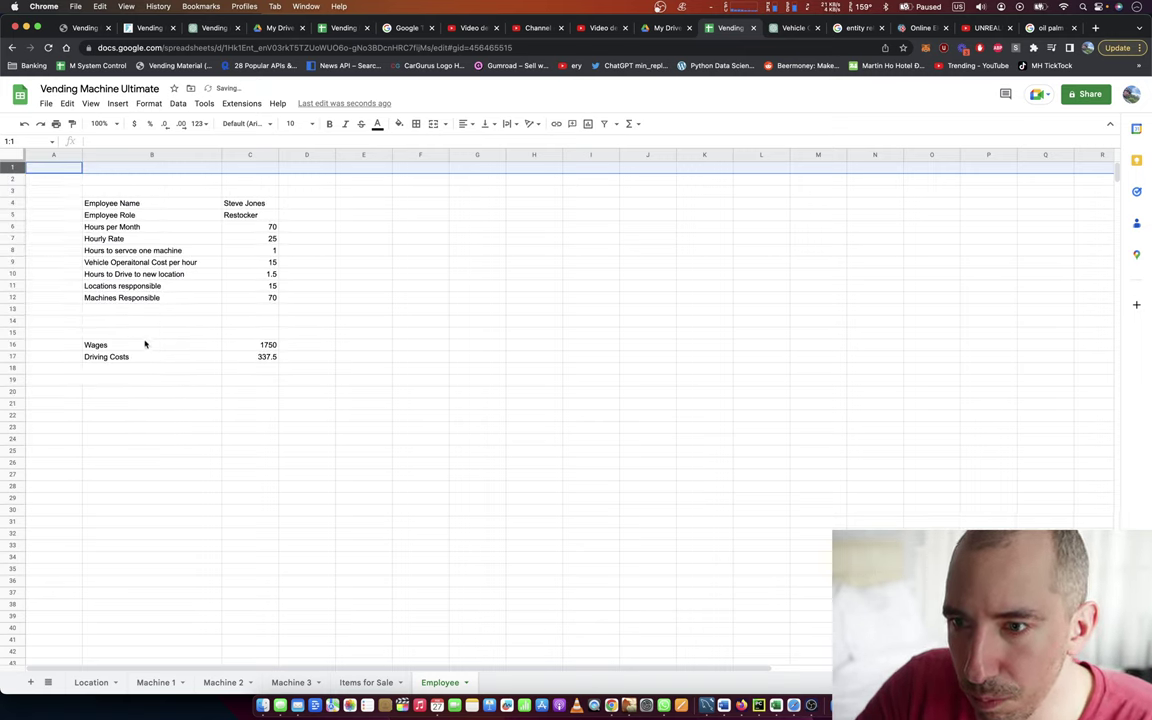
# Move the Wages and Driving Costs cells from B16:C17 to B1:C2, above the employee details
pyautogui.click(144, 346)
pyautogui.moveTo(144, 350); pyautogui.dragTo(249, 361)
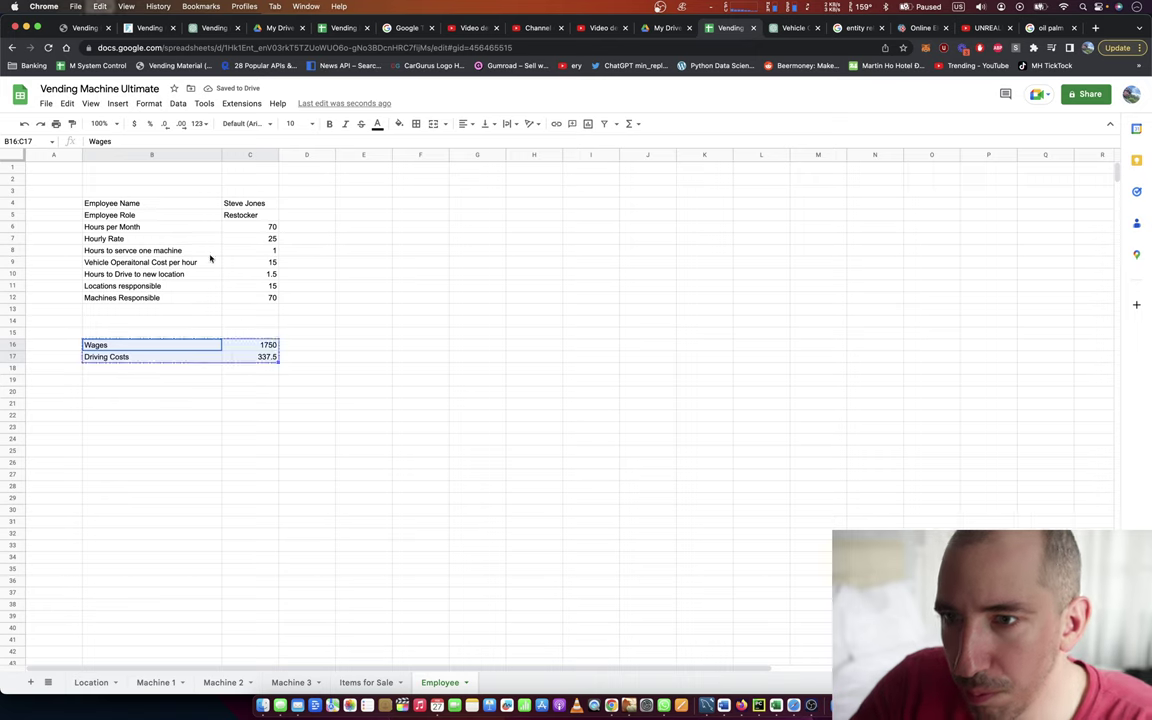
pyautogui.moveTo(130, 171); pyautogui.dragTo(130, 168)
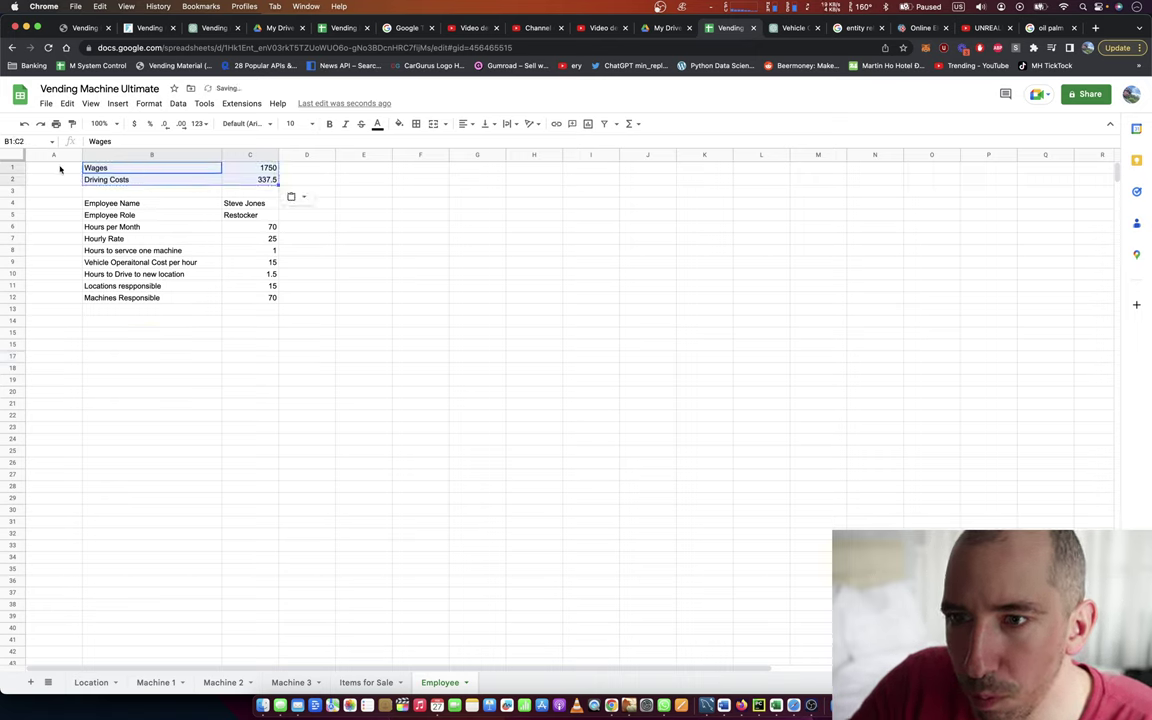
# Insert one blank row above the Wages row at the start of the sheet
pyautogui.click(8, 168)
pyautogui.rightClick(8, 168)
pyautogui.click(50, 260)
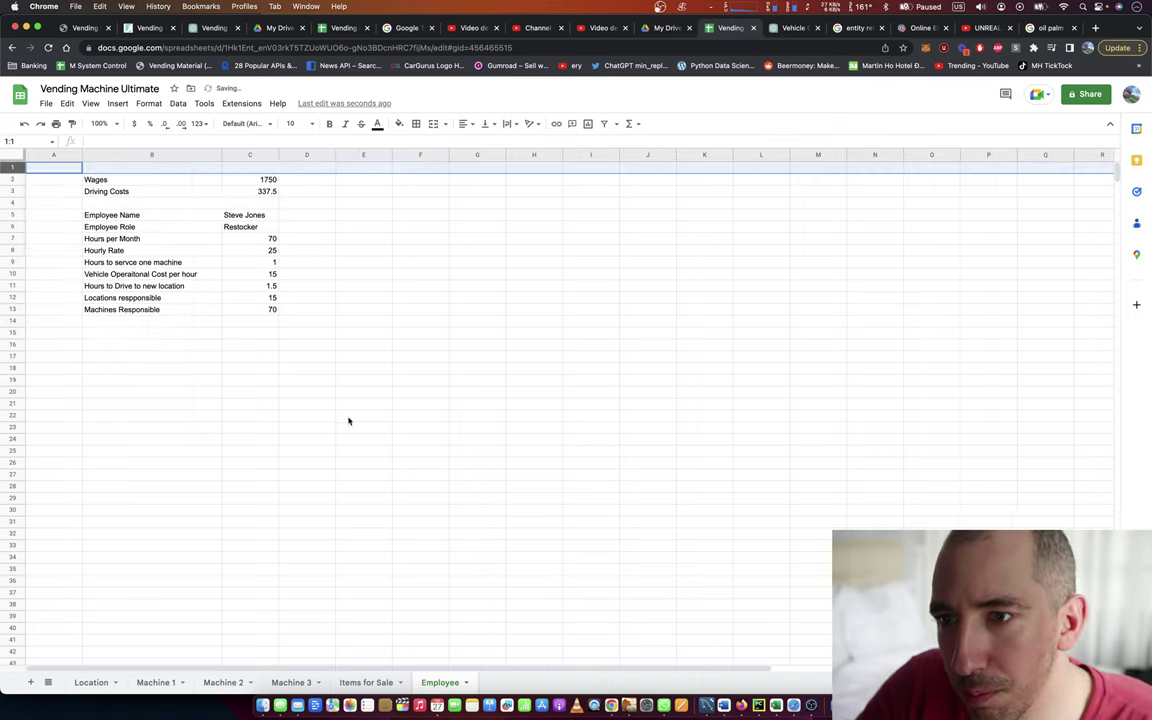
pyautogui.click(347, 418)
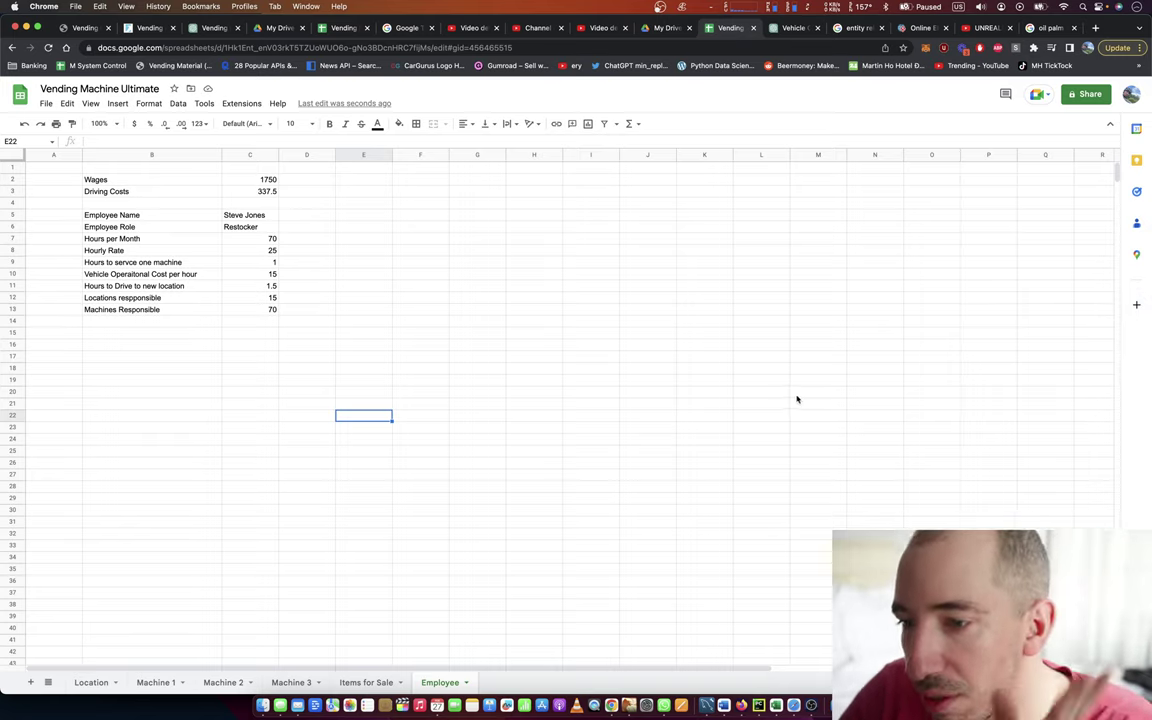
pyautogui.click(811, 700)
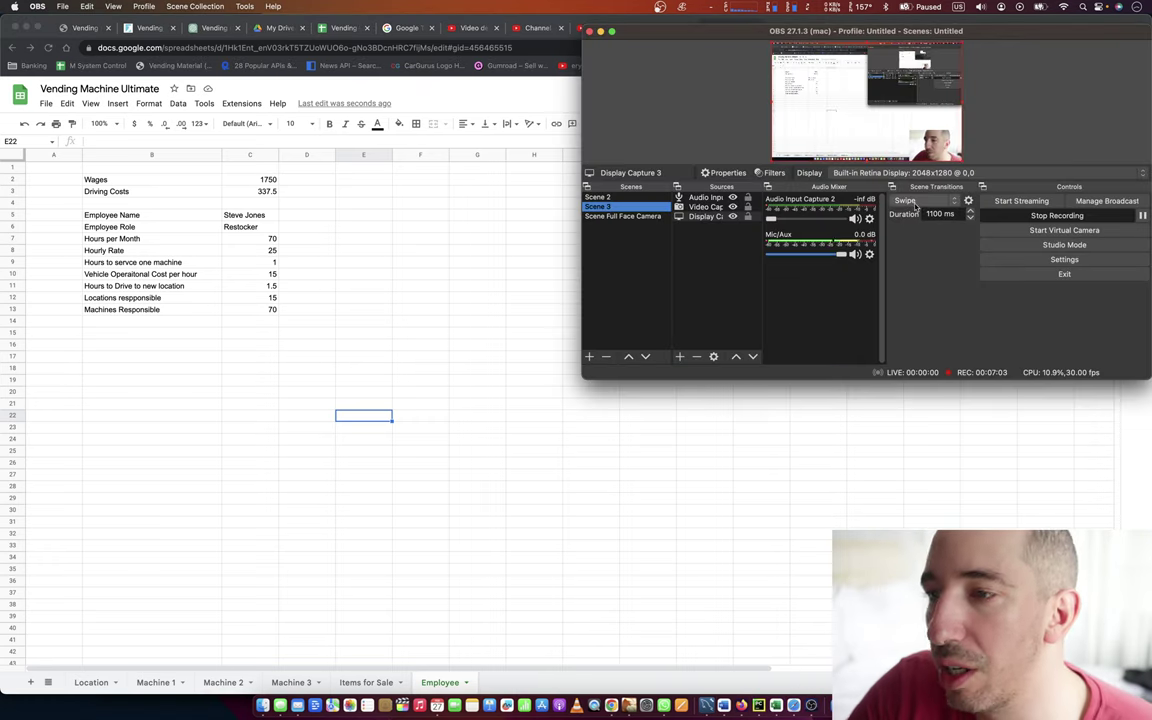